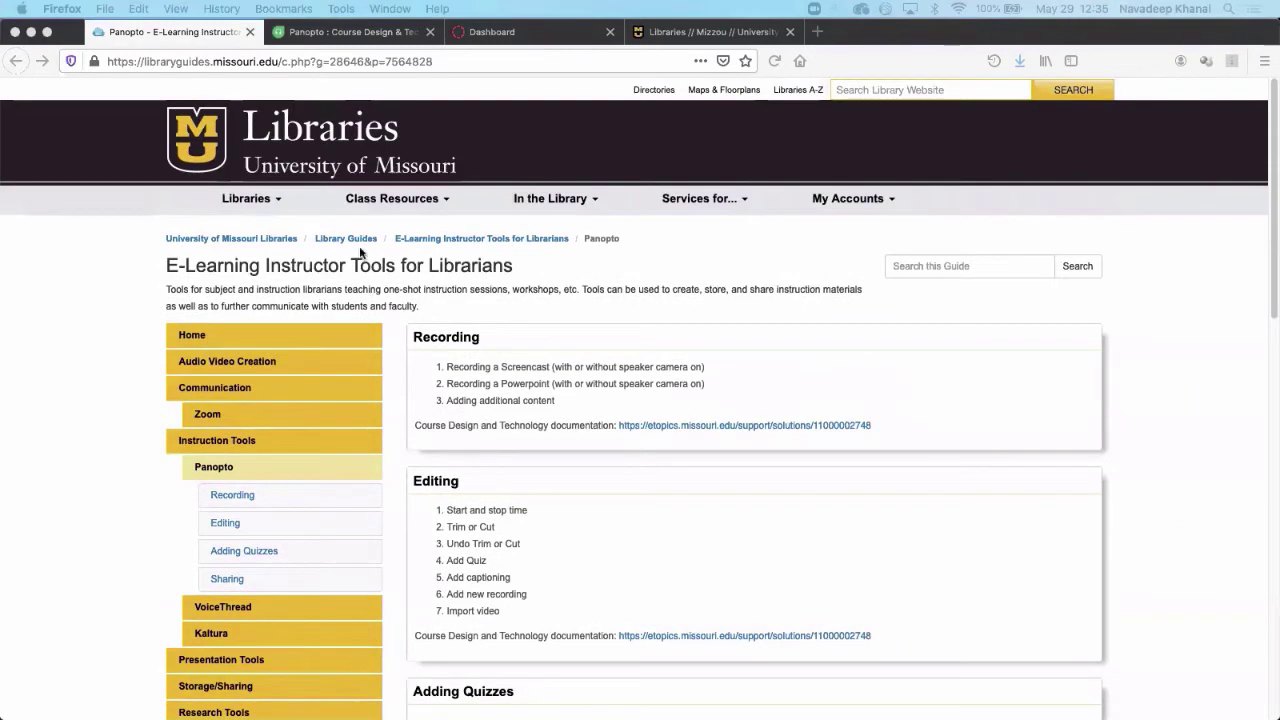
Open the Panopto page from the E-Learning guide's home page and review its recording, editing and sharing instructions.
left_click(461, 240)
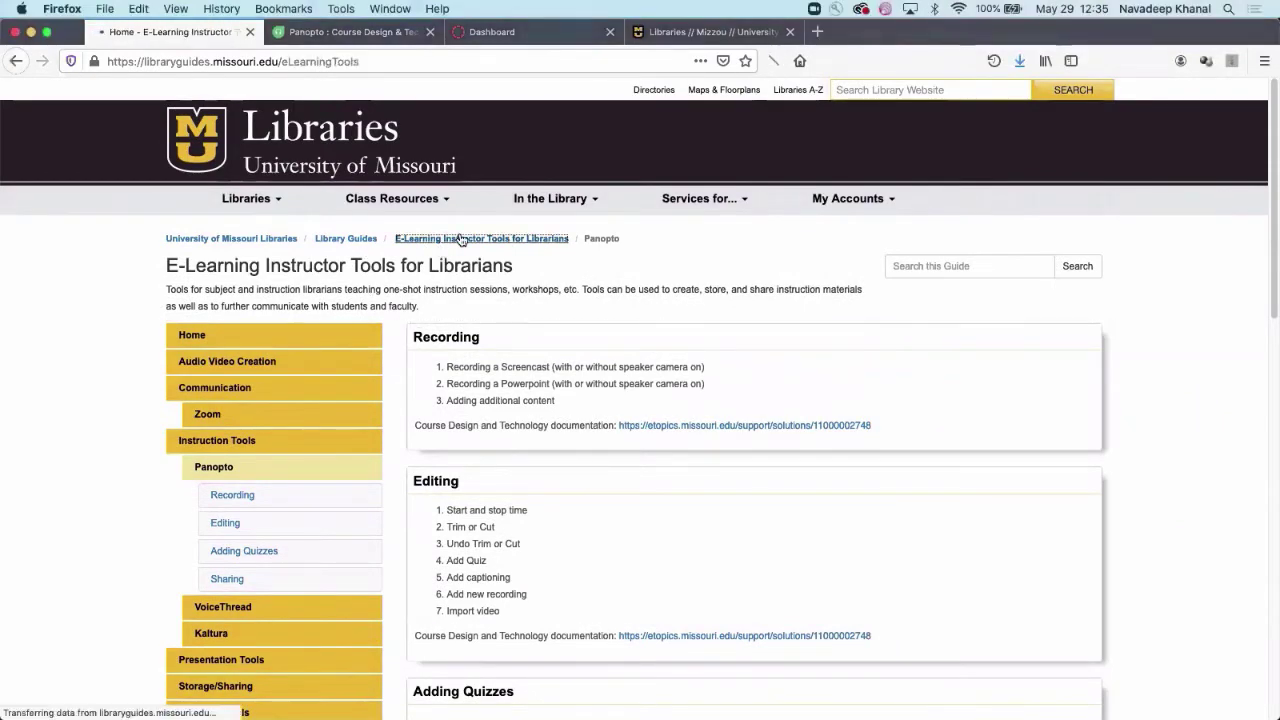
scroll(656, 298, "down", 2)
scroll(658, 295, "down", 1)
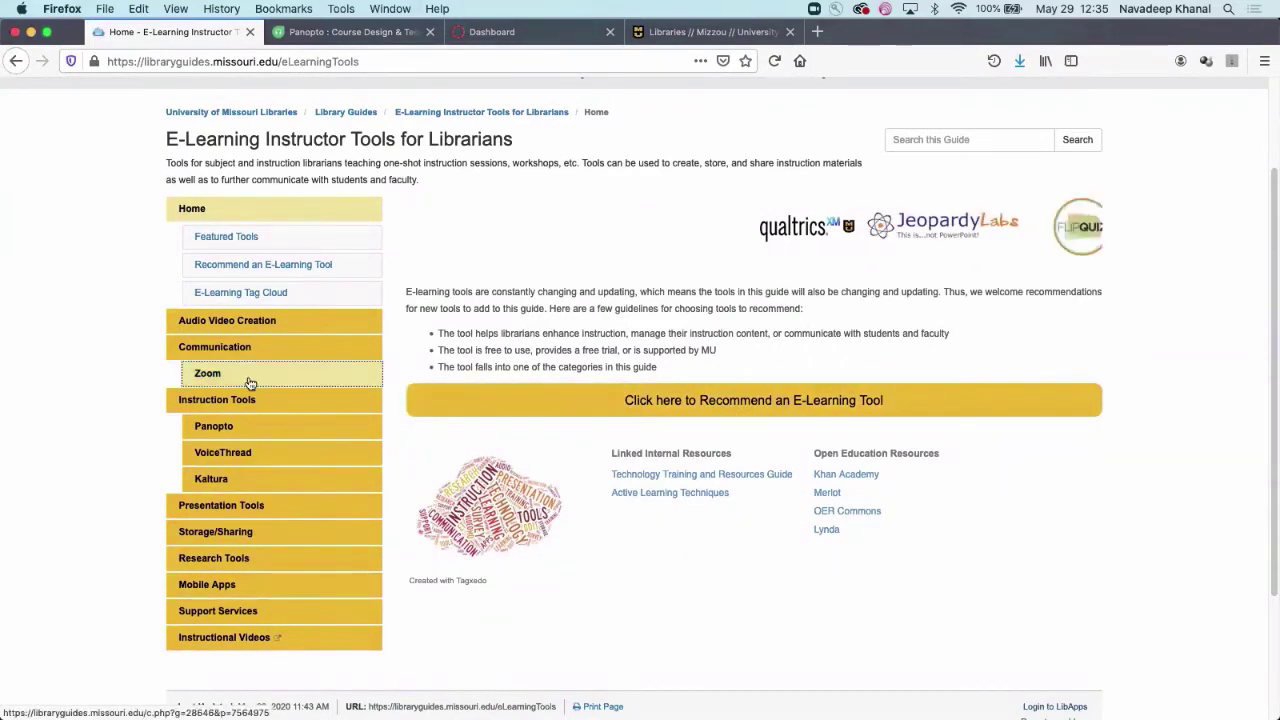
left_click(214, 426)
scroll(823, 343, "down", 1)
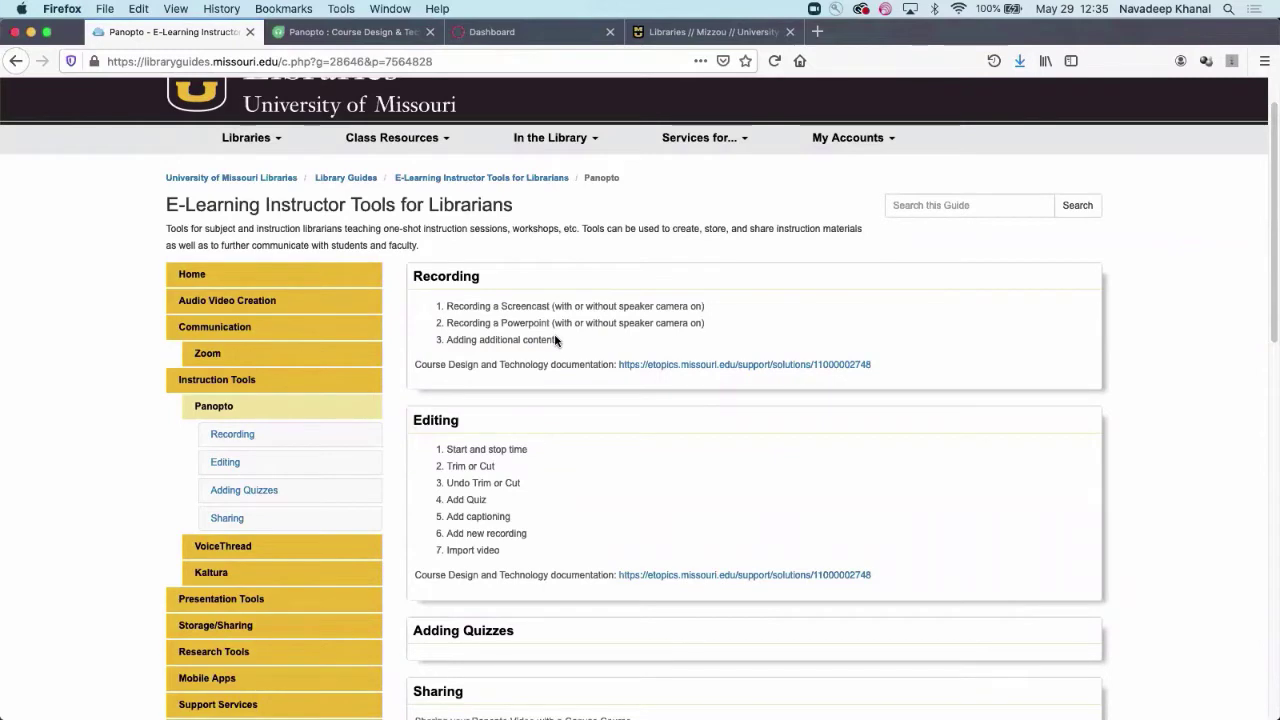
scroll(556, 341, "down", 2)
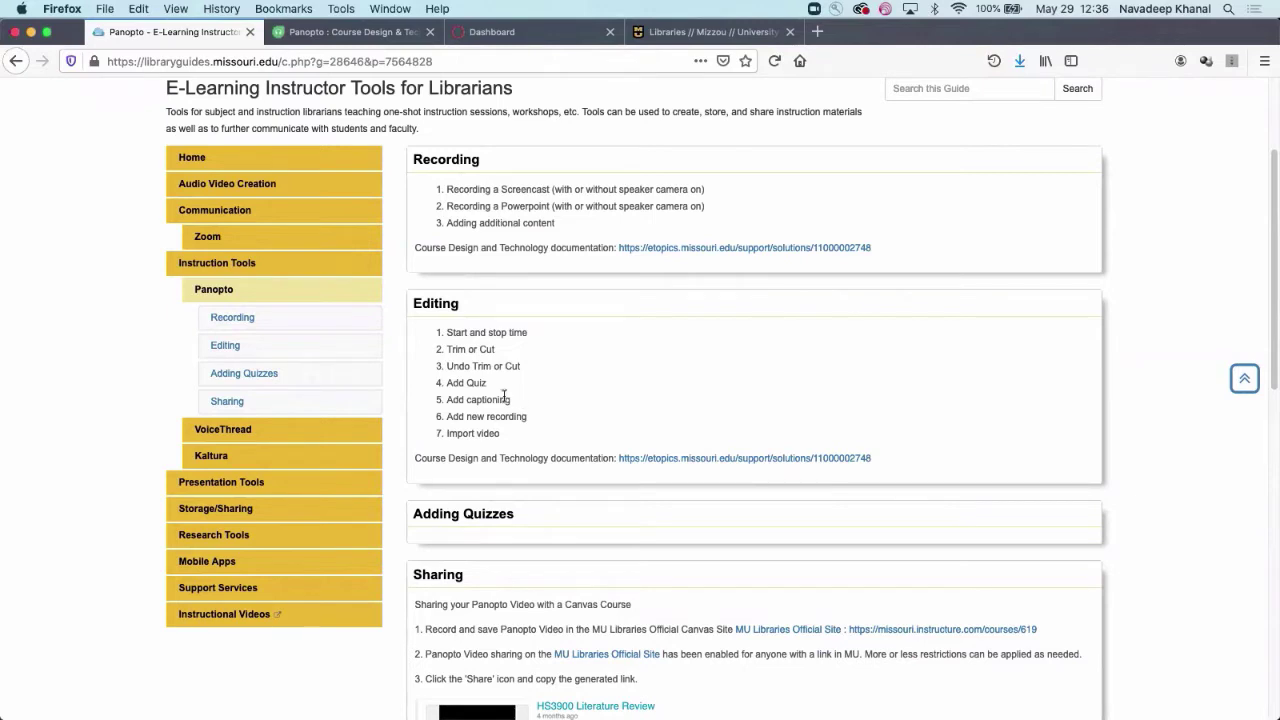
scroll(700, 360, "down", 5)
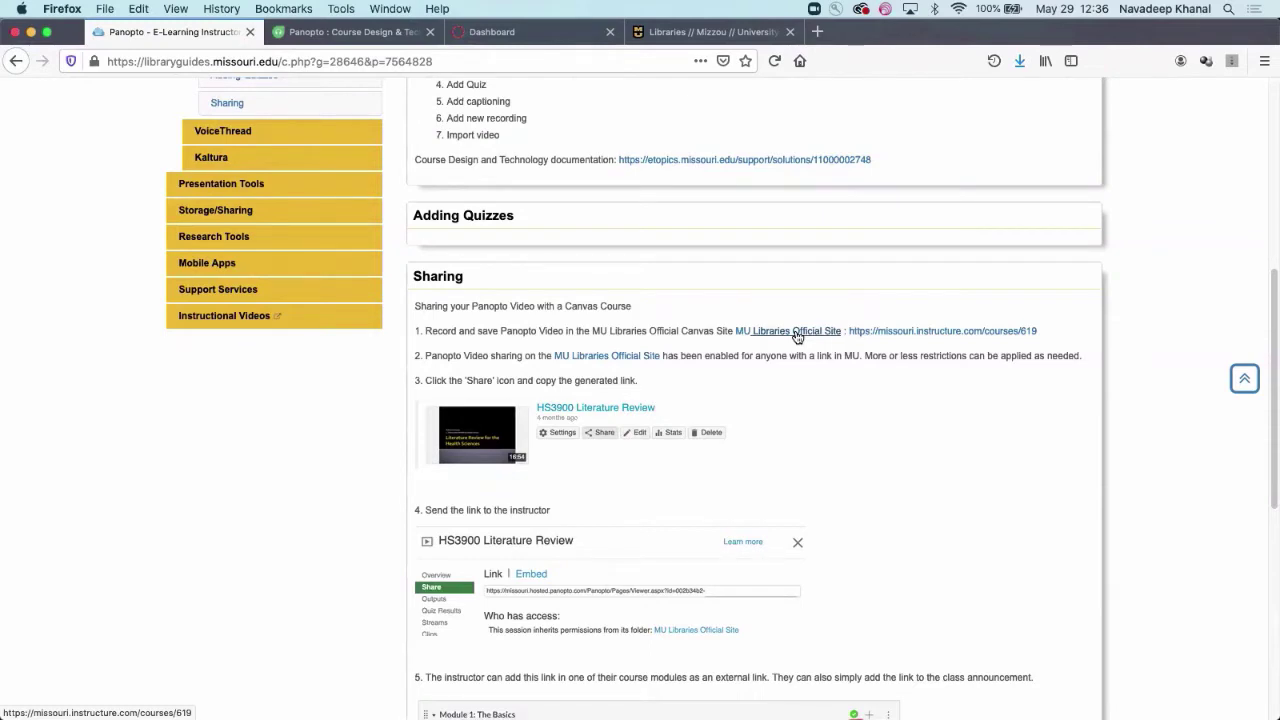
scroll(797, 336, "down", 1)
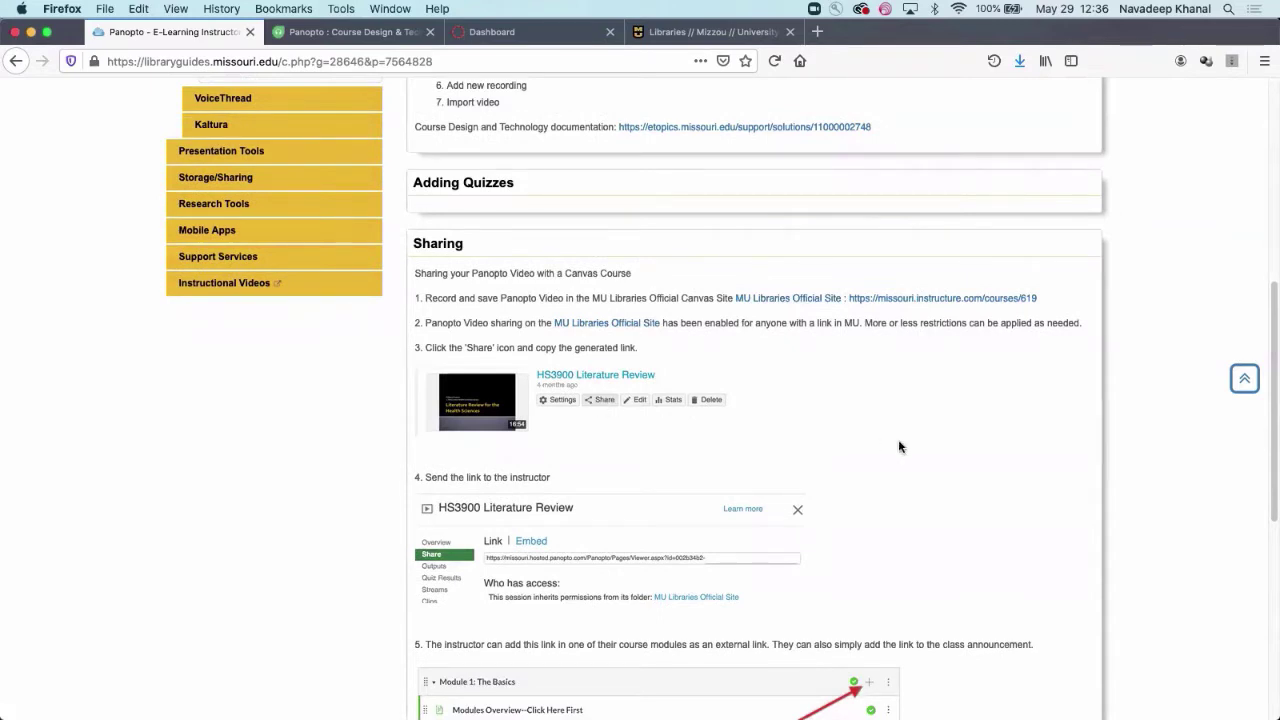
scroll(898, 440, "down", 5)
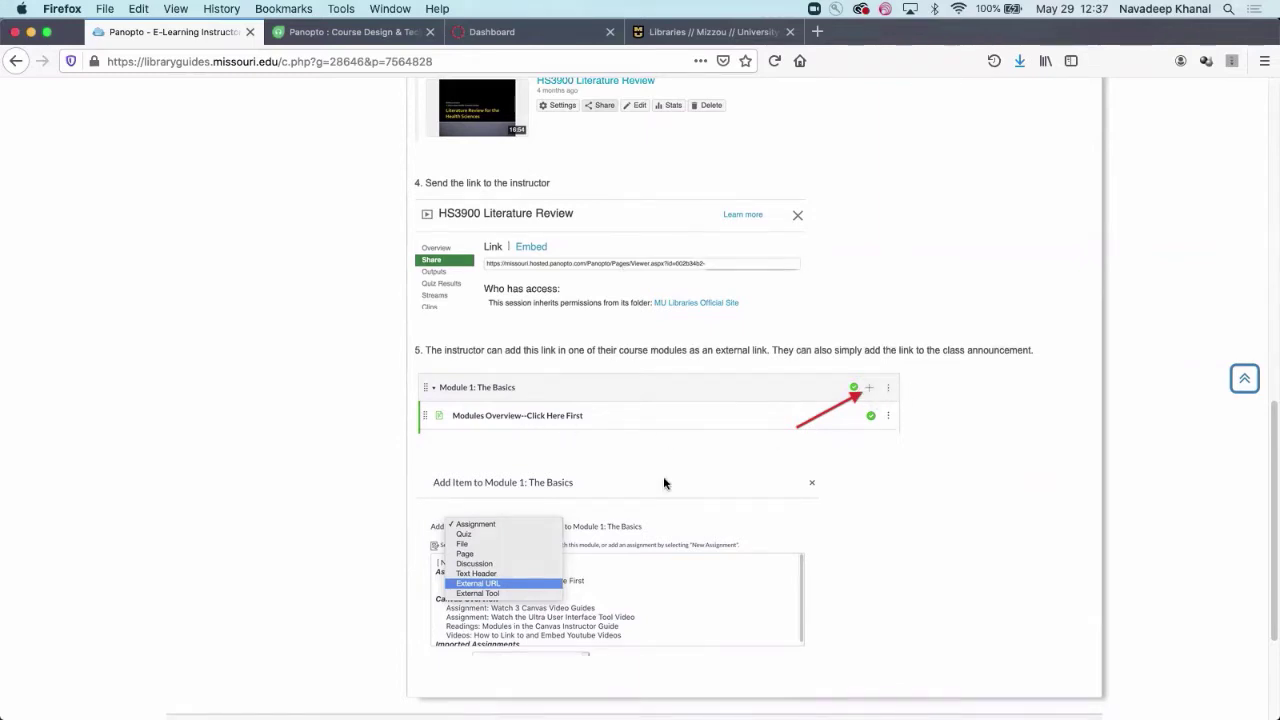
Switch to Canvas, open the MU Libraries Official Site course and go to its Panopto Videos.
key("super+3")
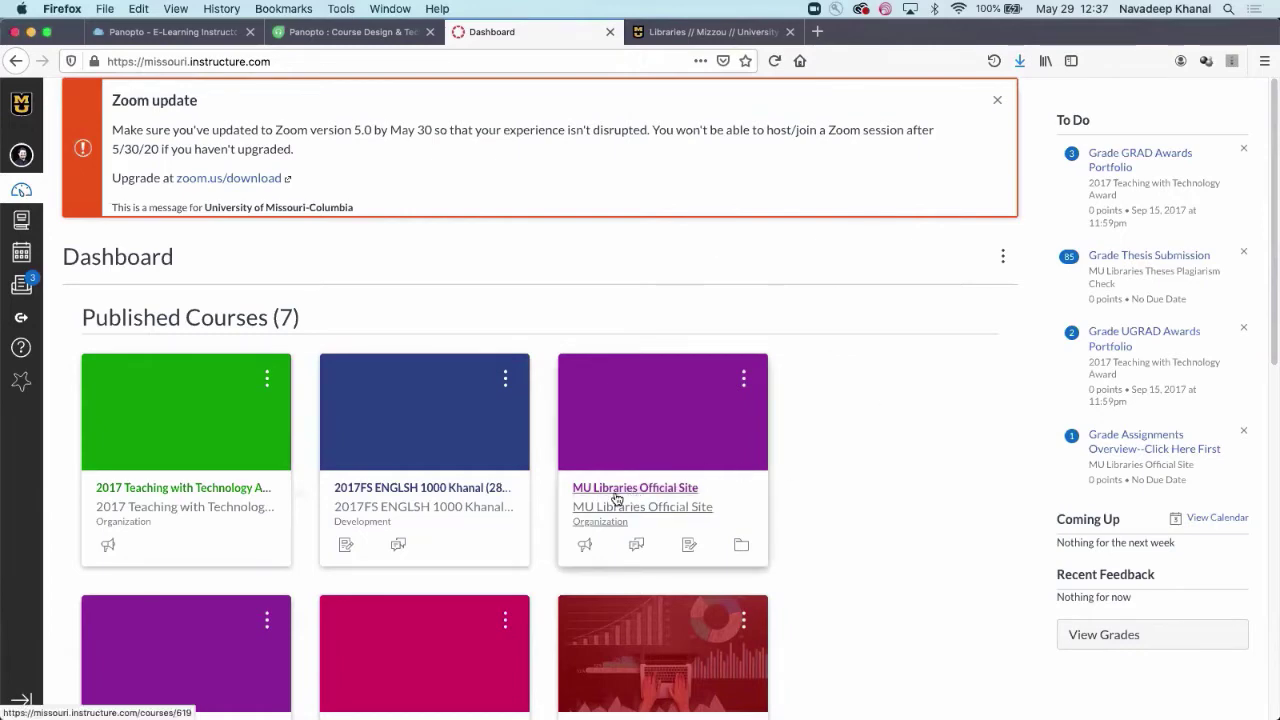
left_click(651, 488)
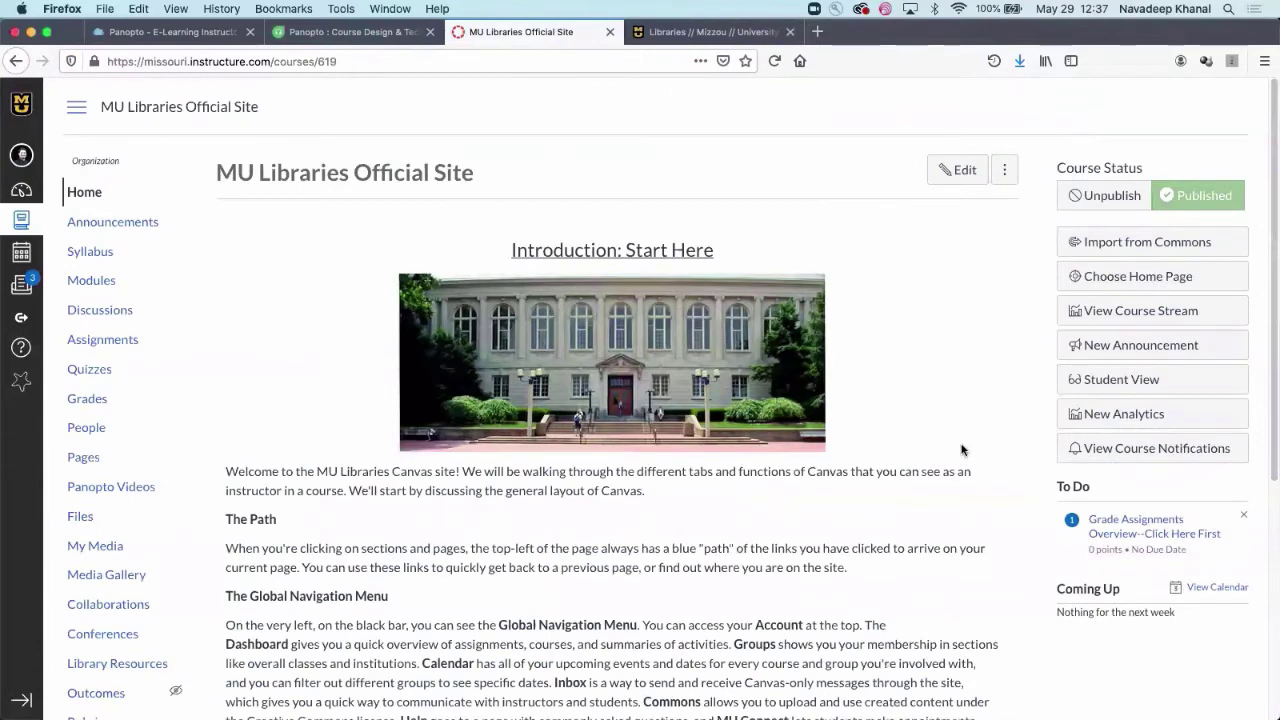
scroll(963, 450, "down", 1)
scroll(349, 303, "down", 2)
scroll(349, 303, "up", 2)
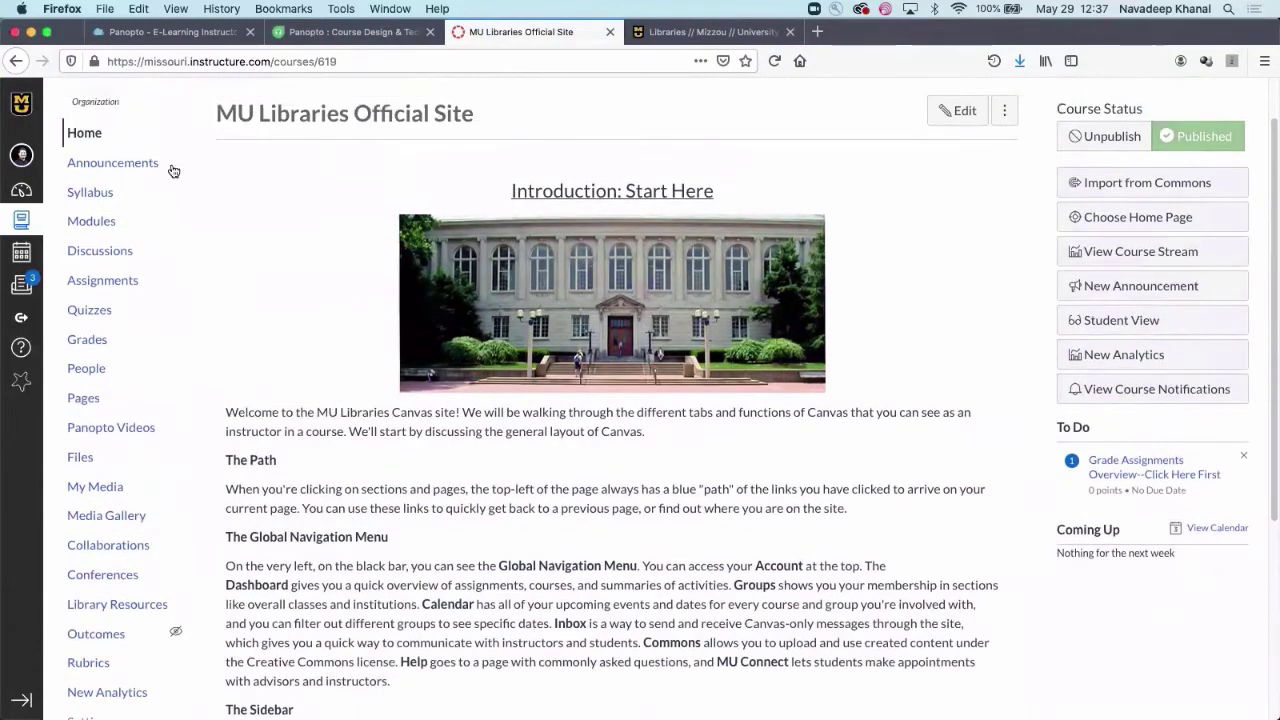
left_click(122, 428)
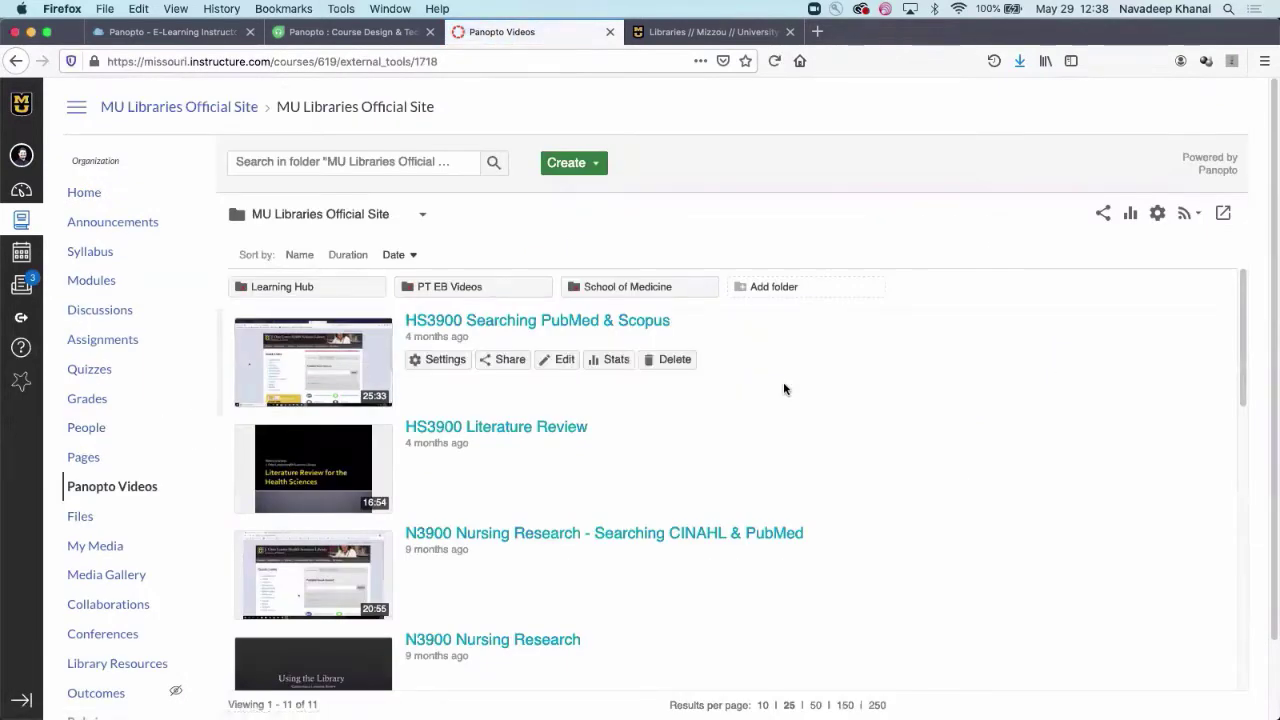
Open the Learning Hub folder and add a subfolder named TestDemoNav.
scroll(747, 369, "down", 5)
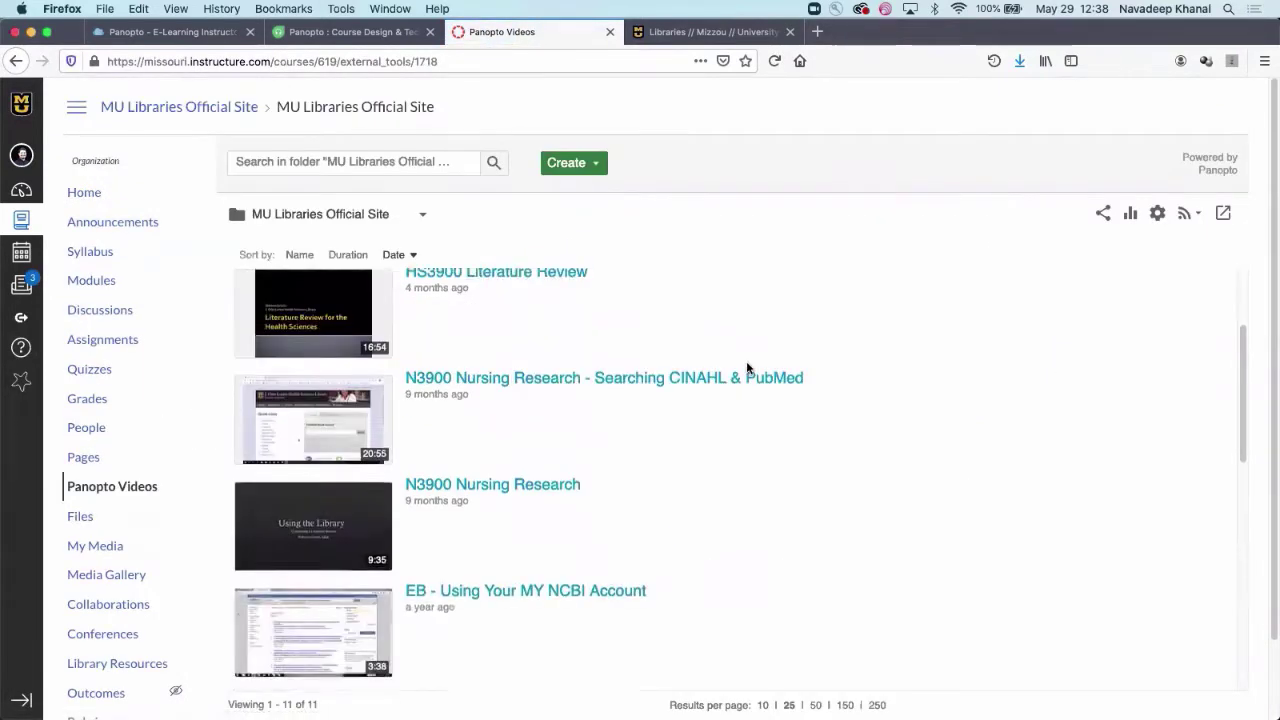
scroll(747, 369, "up", 3)
scroll(747, 369, "up", 2)
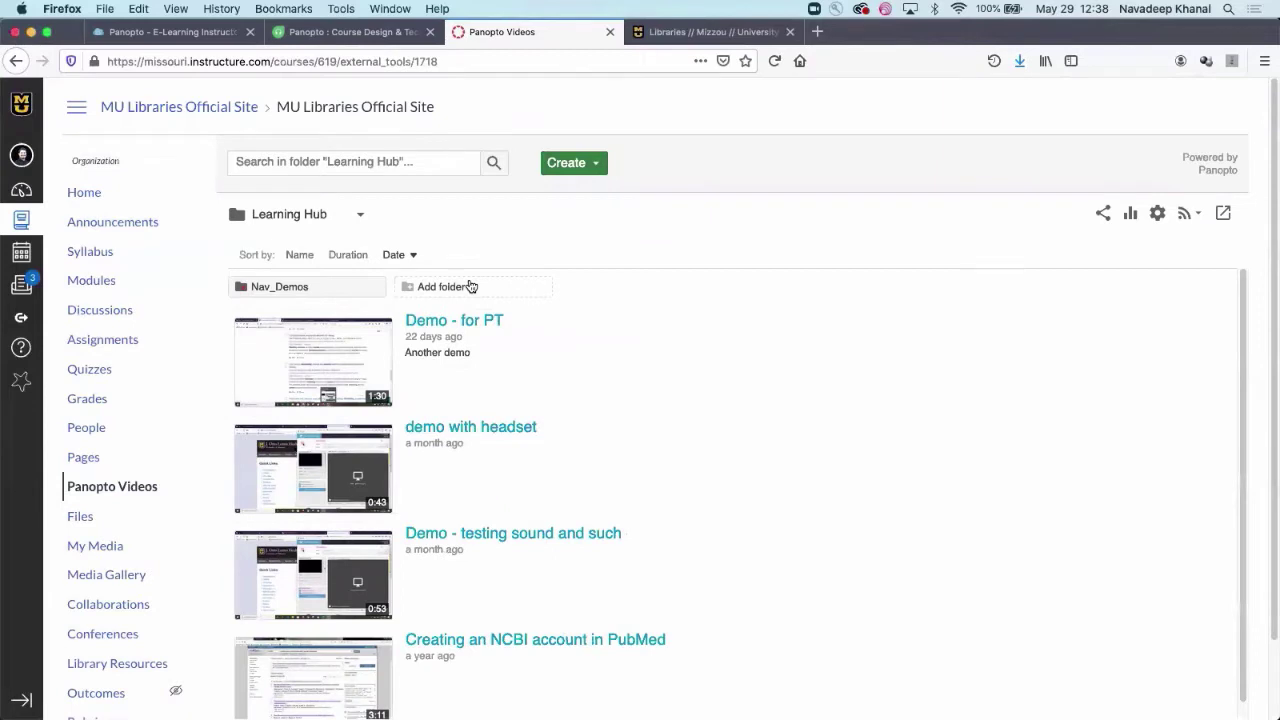
left_click(471, 287)
type("TestDemoNav")
mouse_move(648, 314)
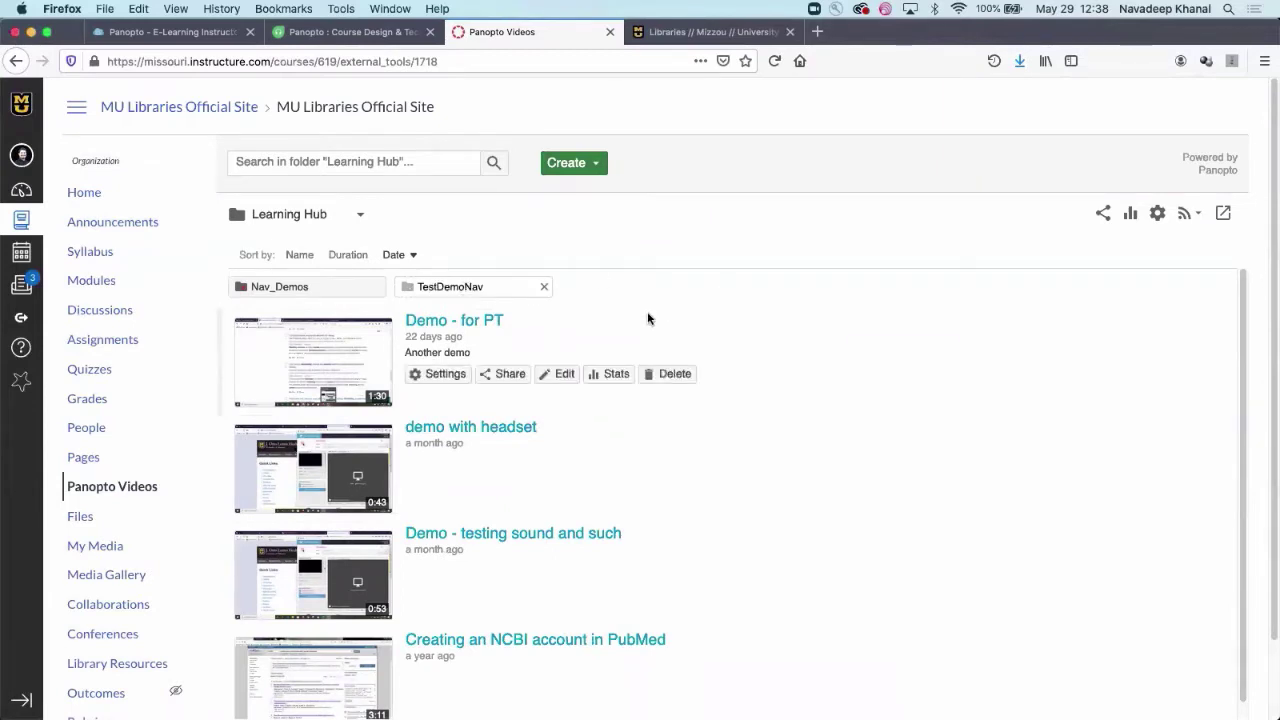
key("Return")
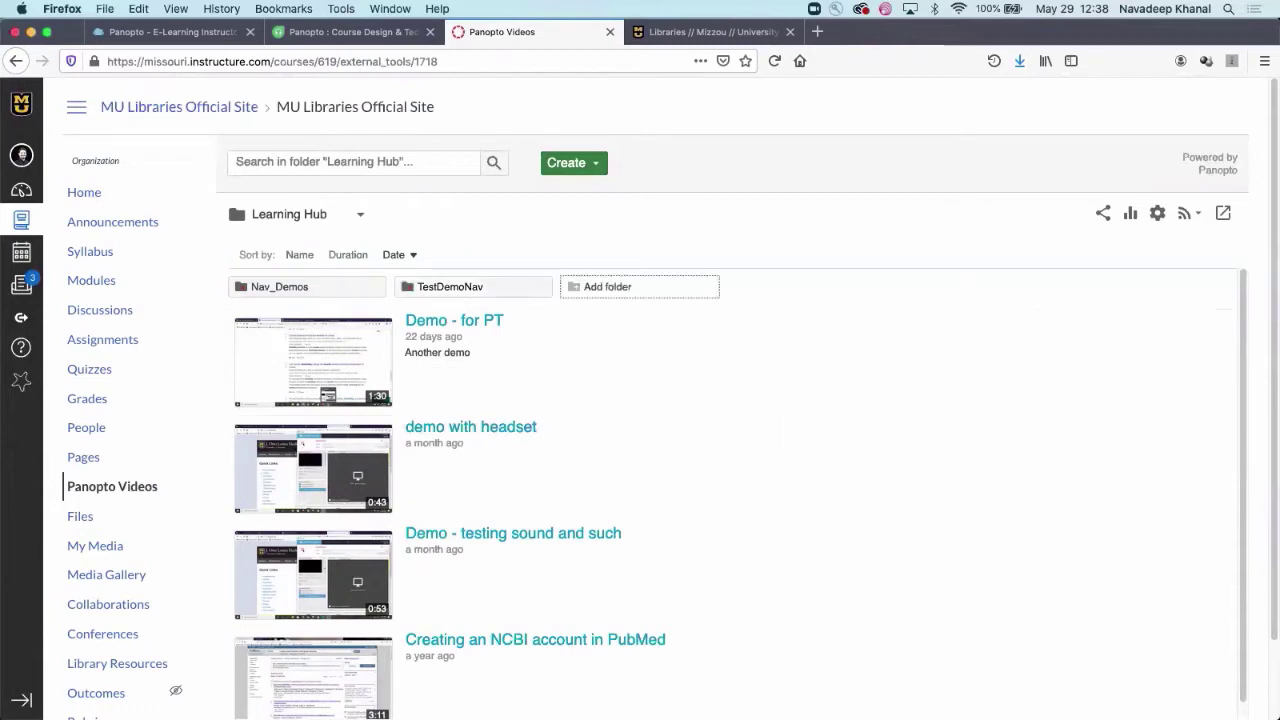
Open the TestDemoNav folder and launch the Panopto desktop app to record a new session.
mouse_move(752, 320)
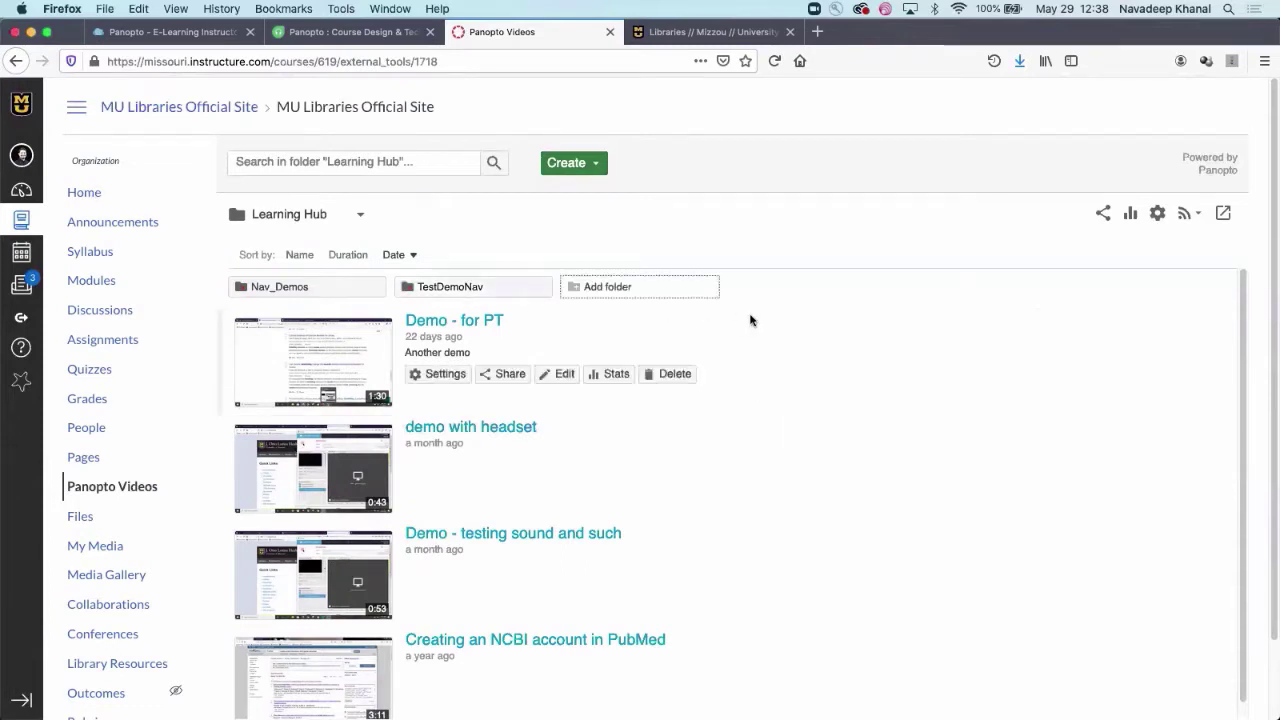
left_click(479, 288)
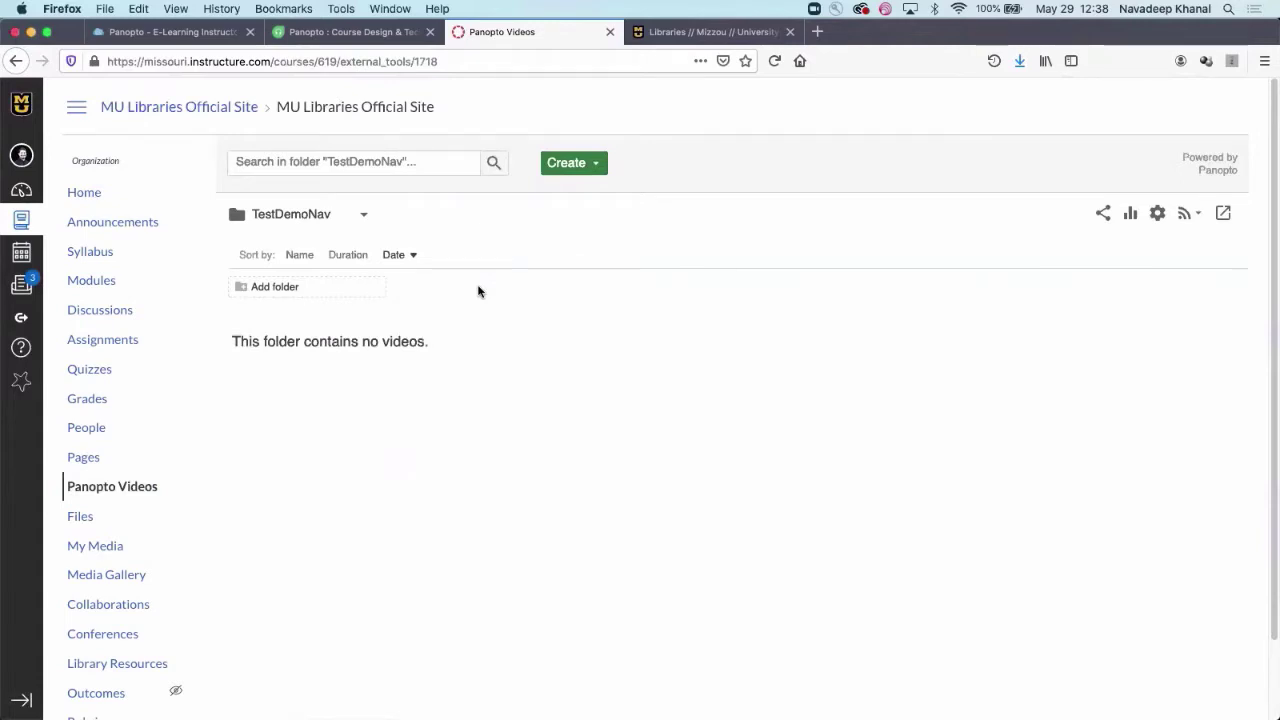
left_click(585, 163)
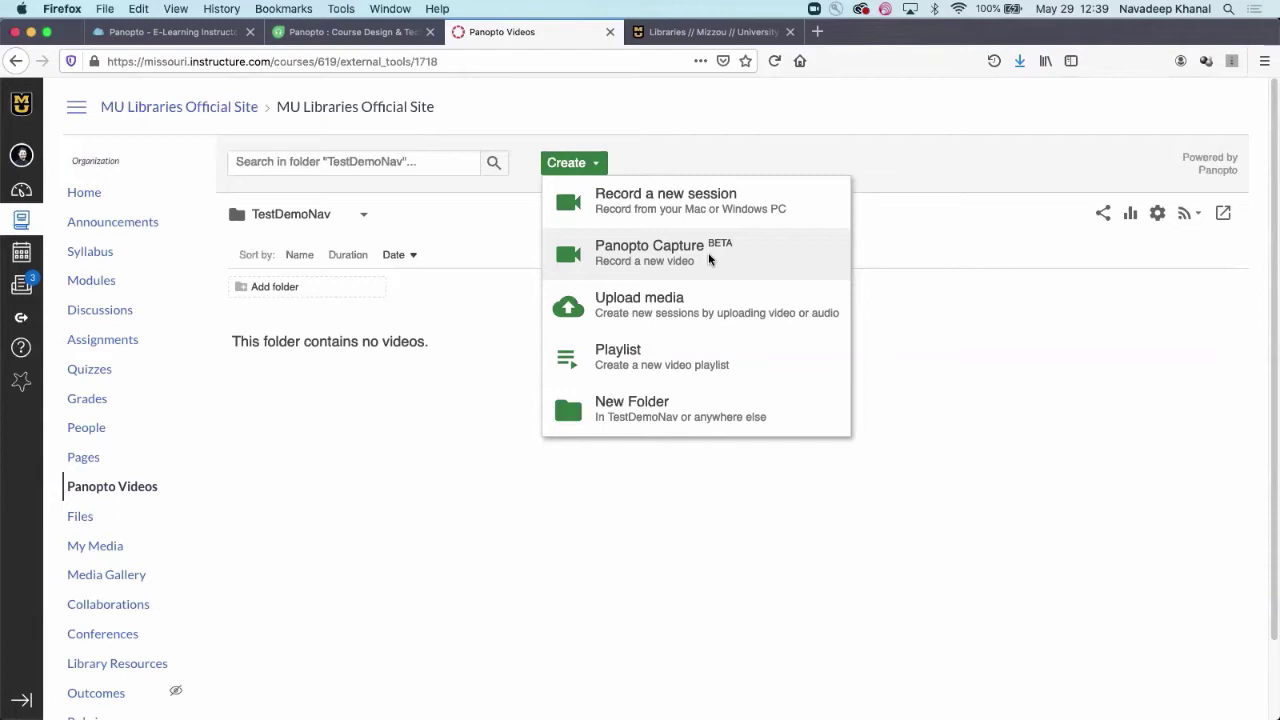
left_click(663, 205)
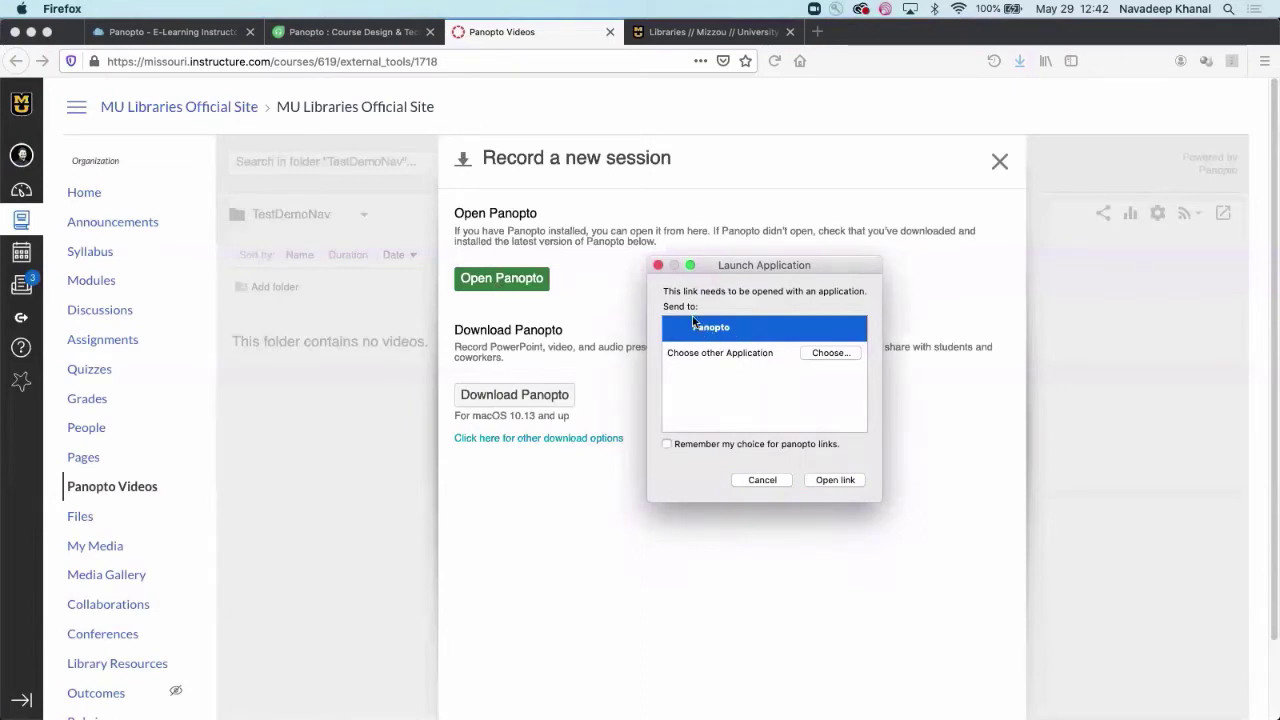
left_click(834, 480)
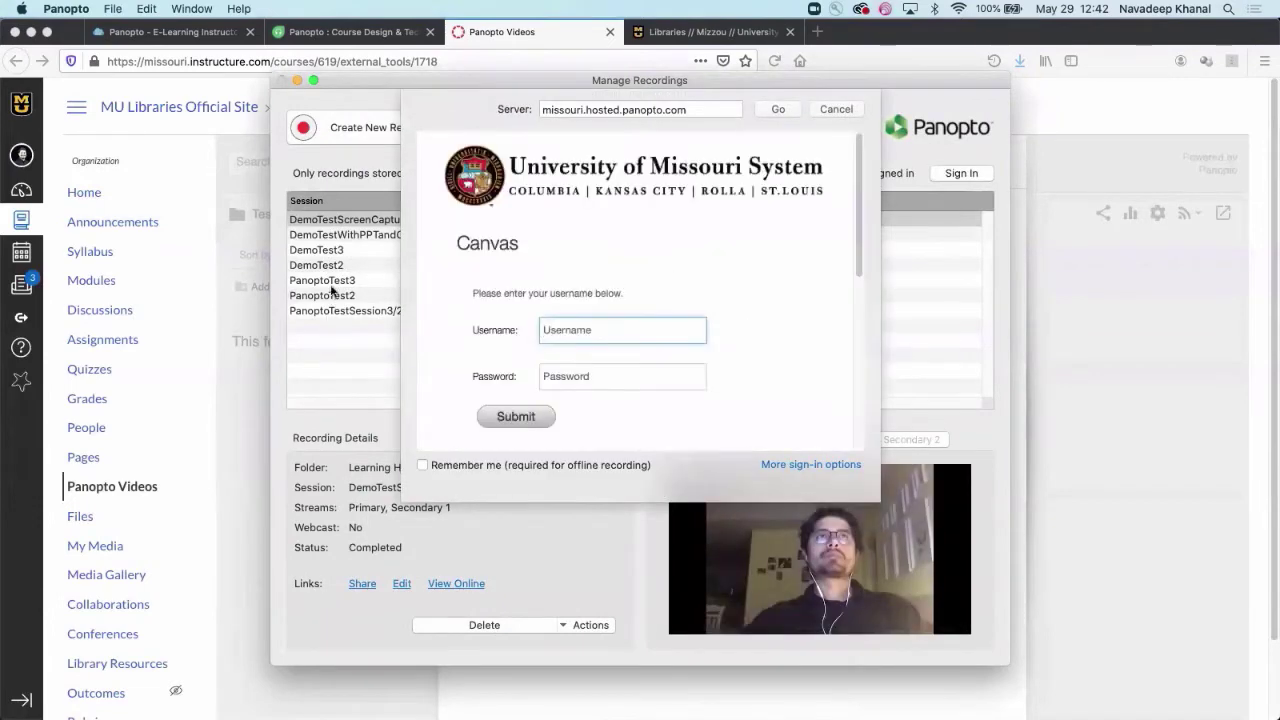
Sign in to the Panopto app with the account username and password, and create a new recording.
left_click(569, 332)
left_click_drag(730, 79, 733, 533)
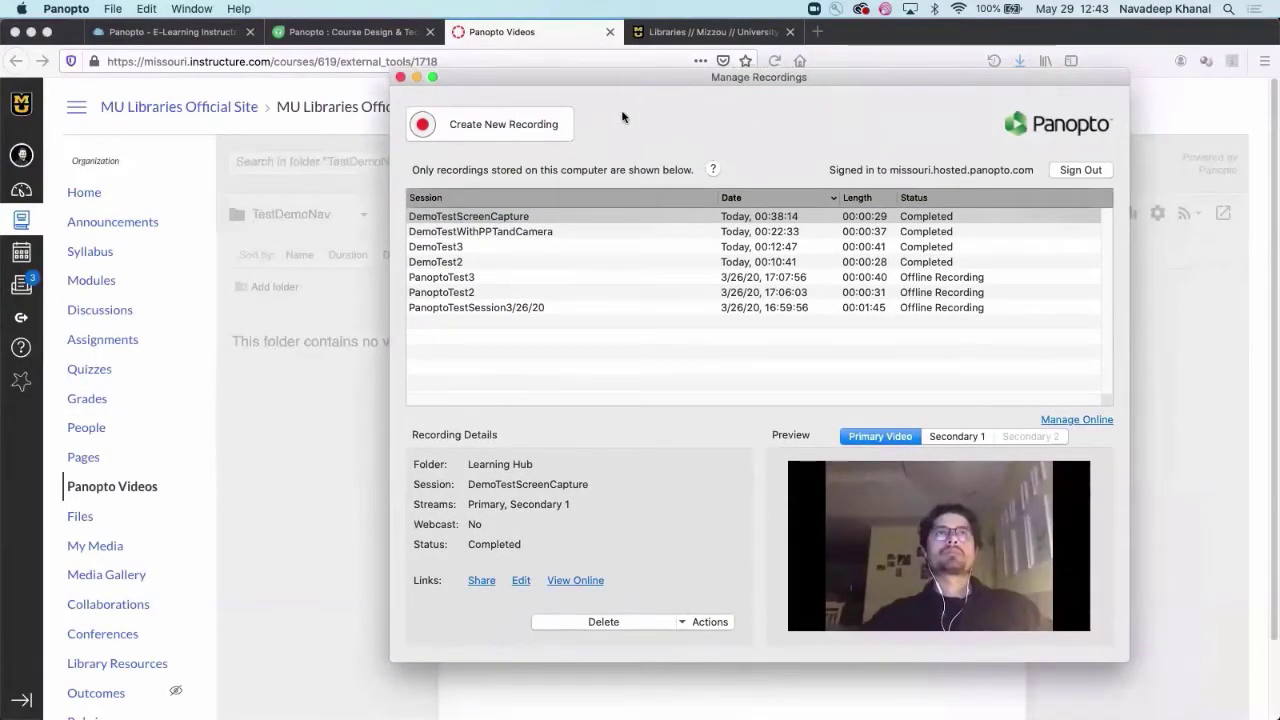
left_click(488, 127)
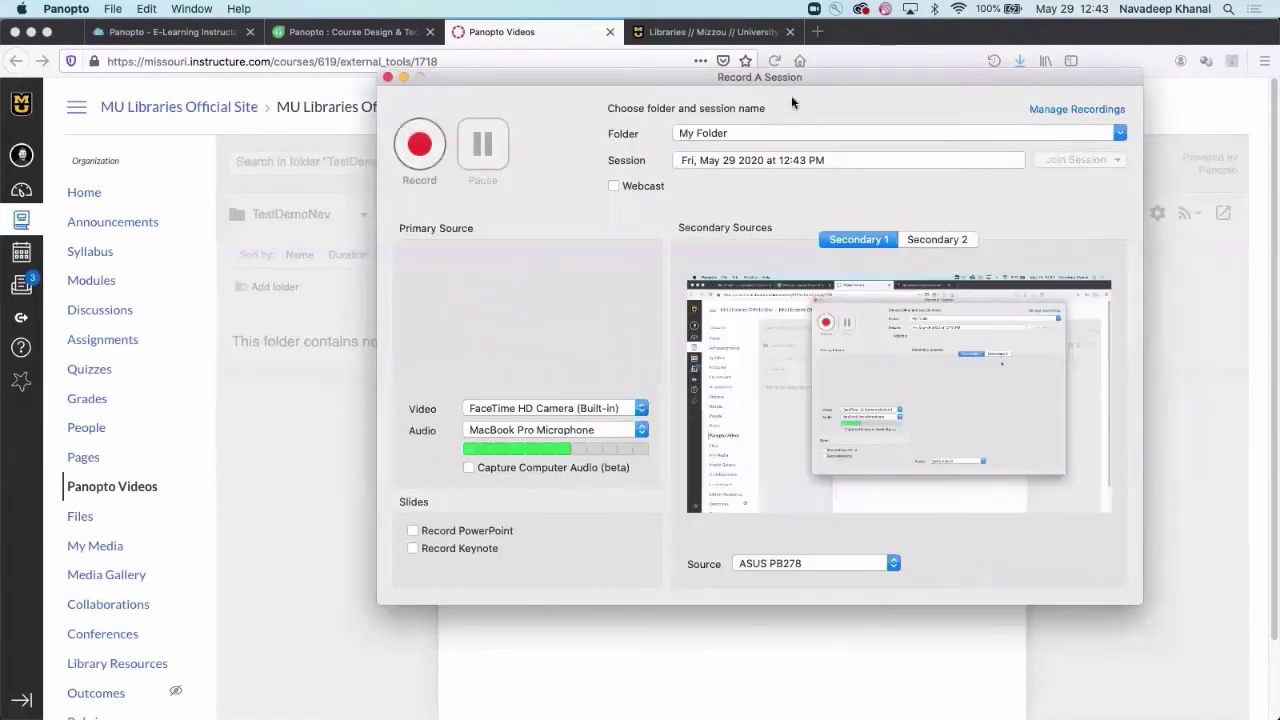
left_click_drag(791, 88, 724, 104)
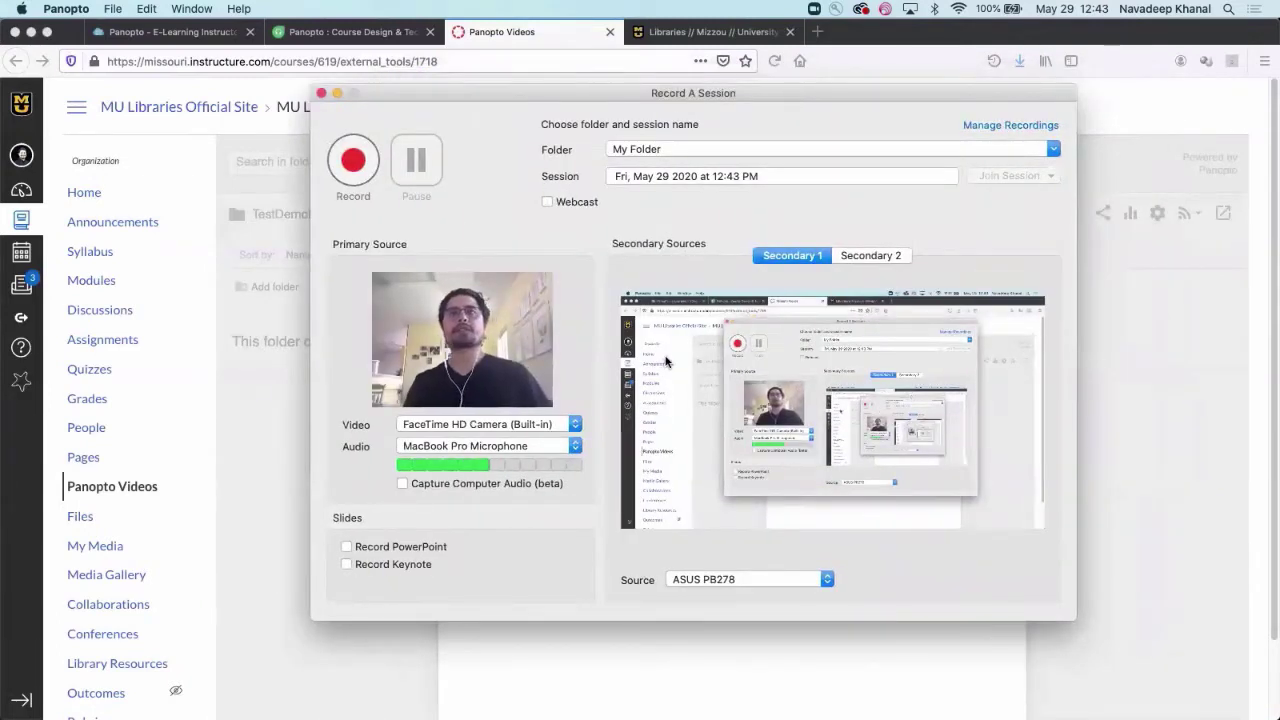
Choose the TestDemoNav folder by searching for "demo" and name the session TutorialForDemo.
left_click(630, 149)
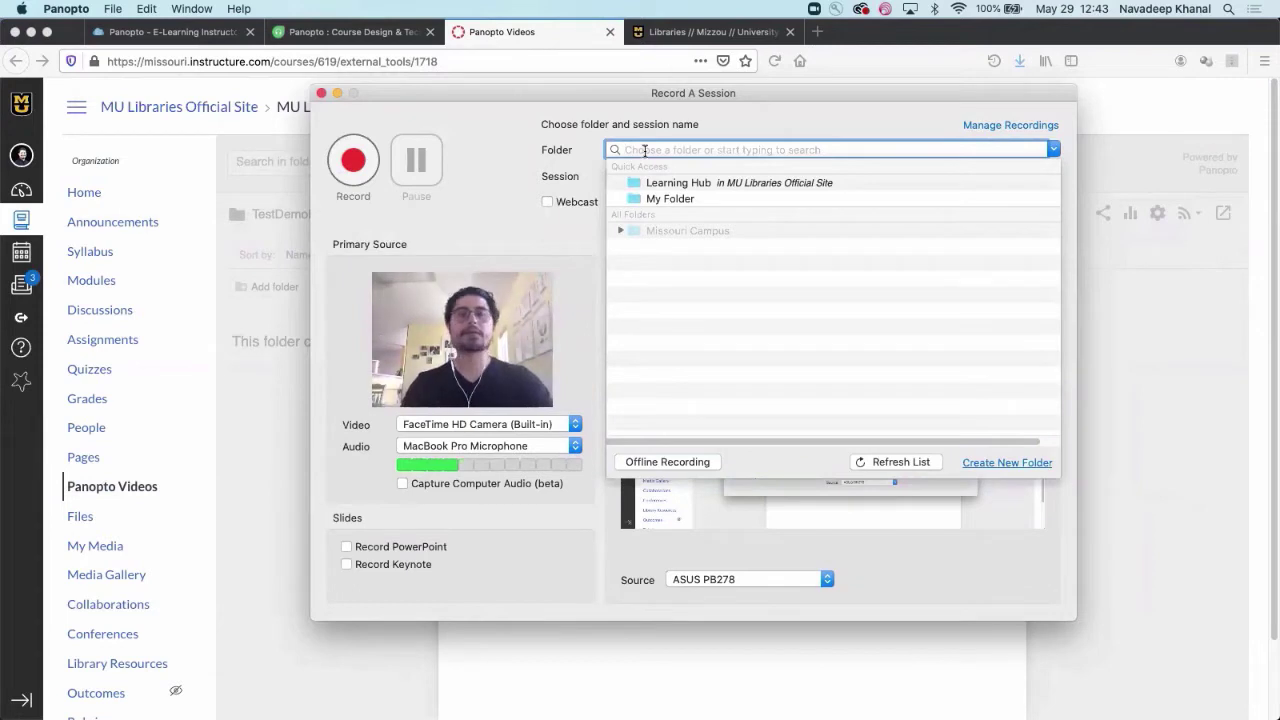
type("demo")
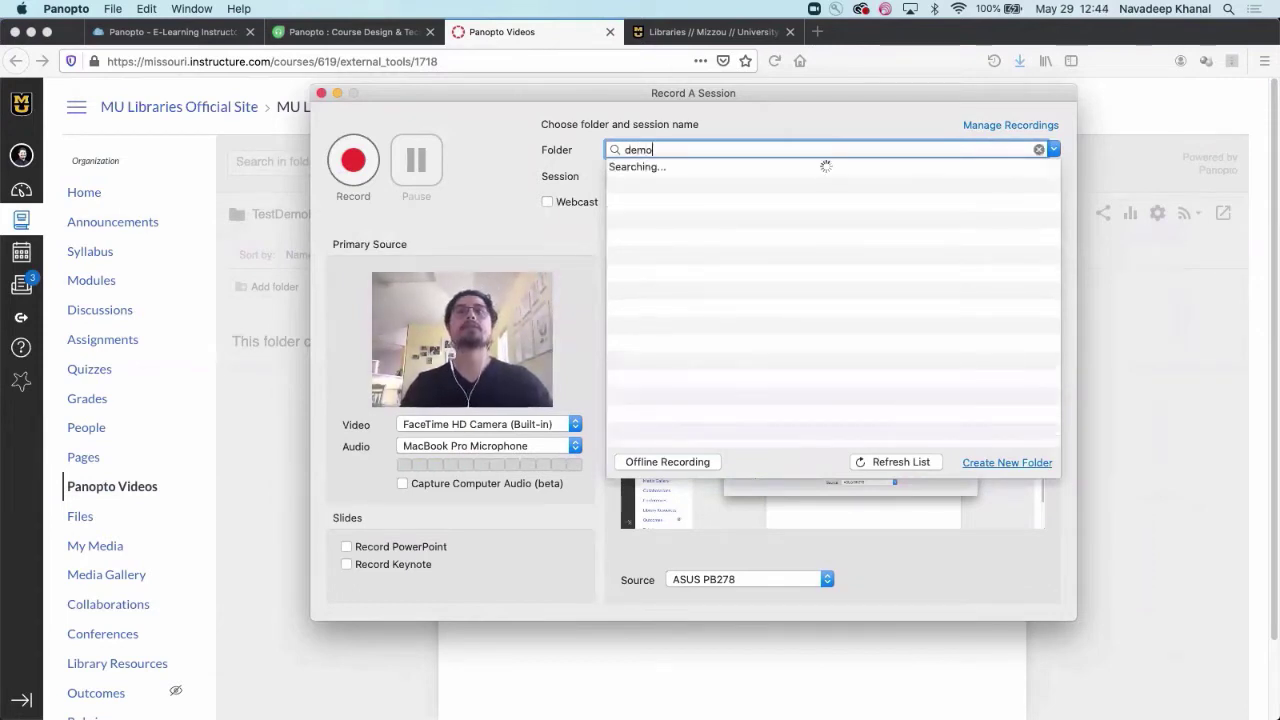
left_click(655, 170)
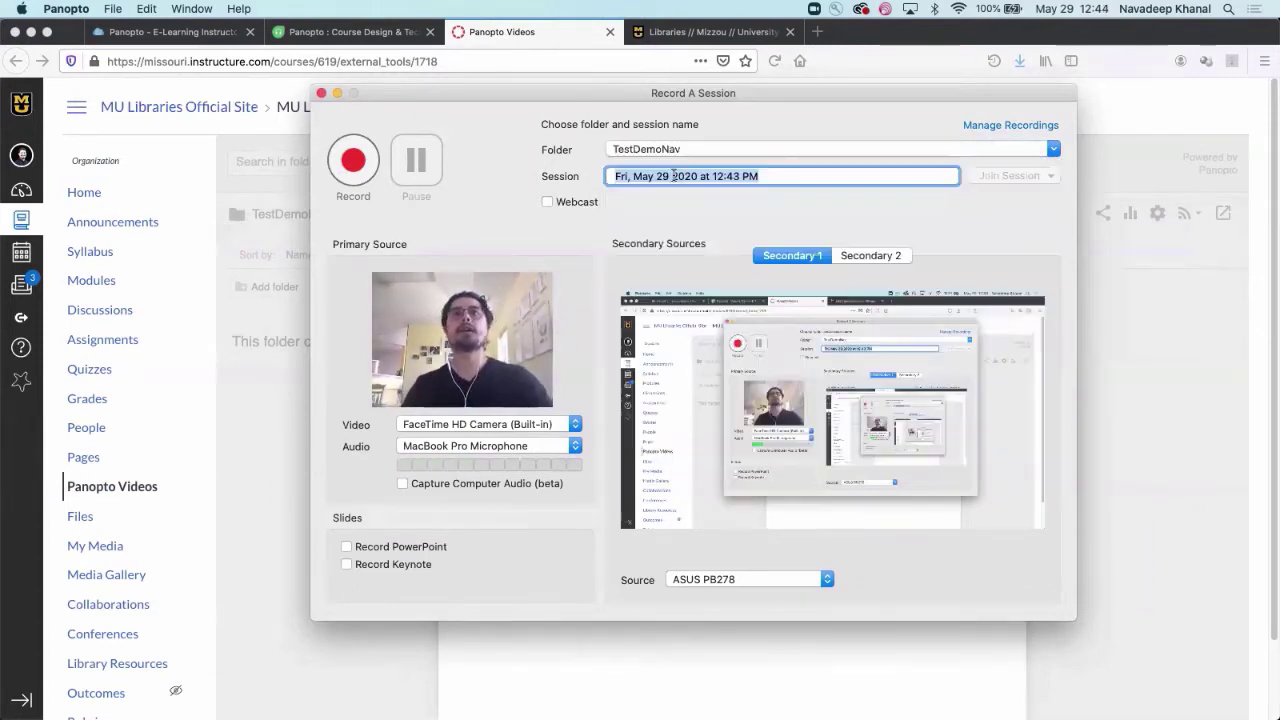
type("TutorialForDemo")
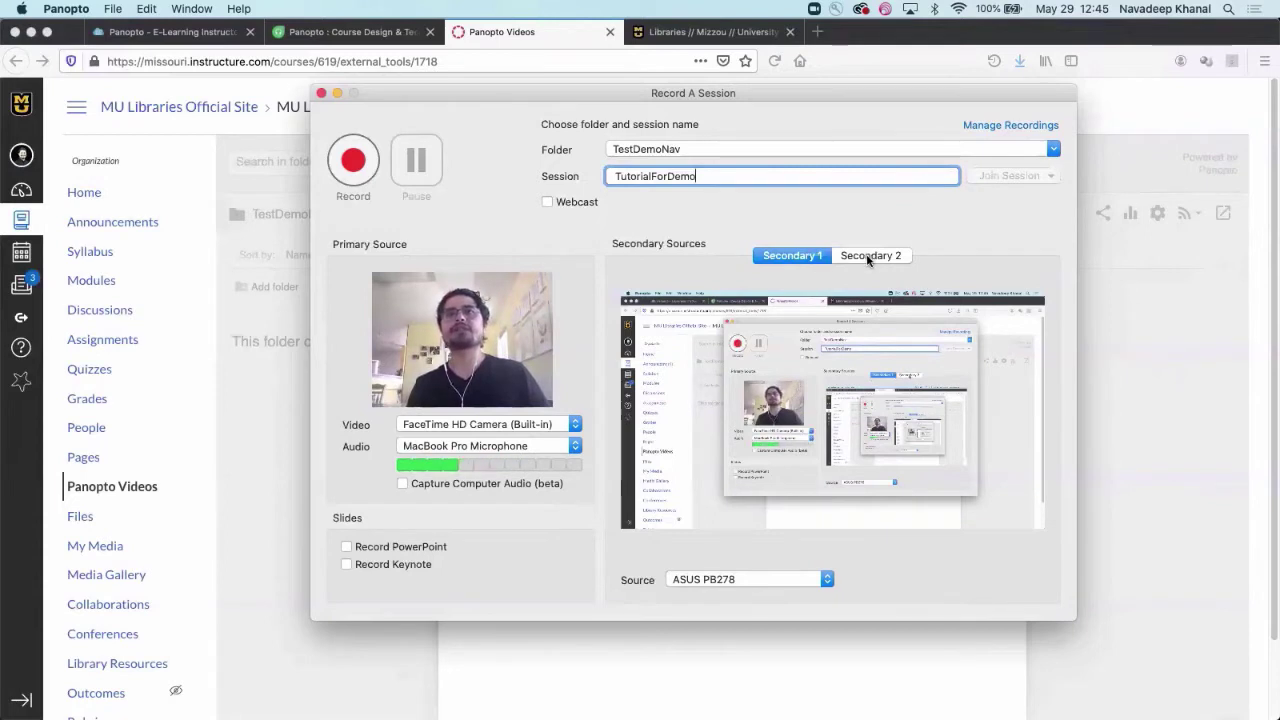
Check the choices for the secondary source and primary video, keeping ASUS PB278 and FaceTime HD Camera (Built-in).
left_click(822, 579)
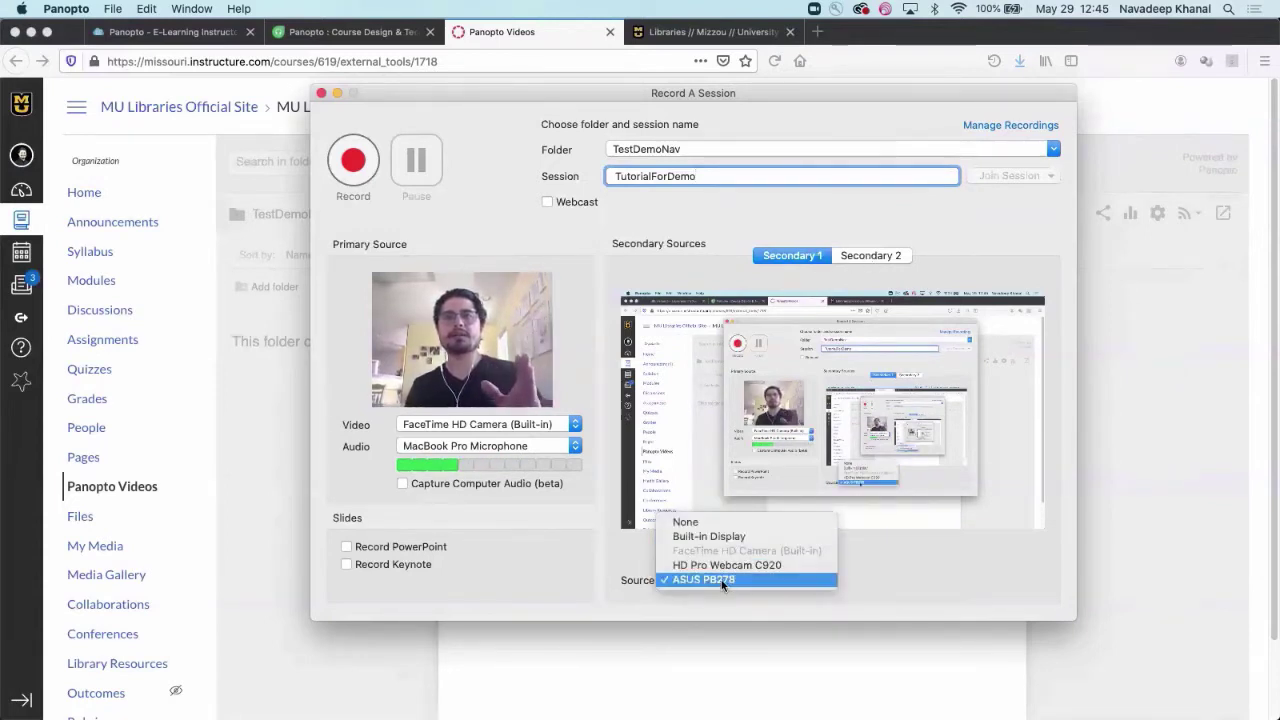
left_click(868, 578)
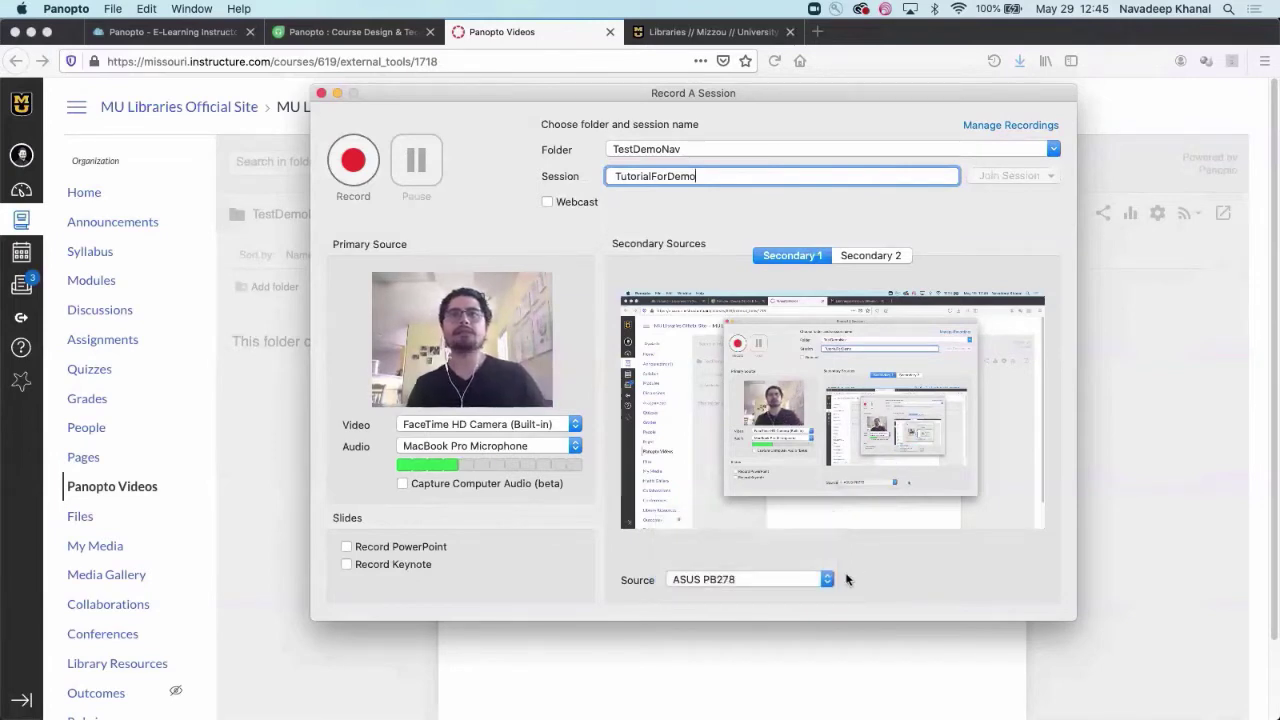
left_click(574, 426)
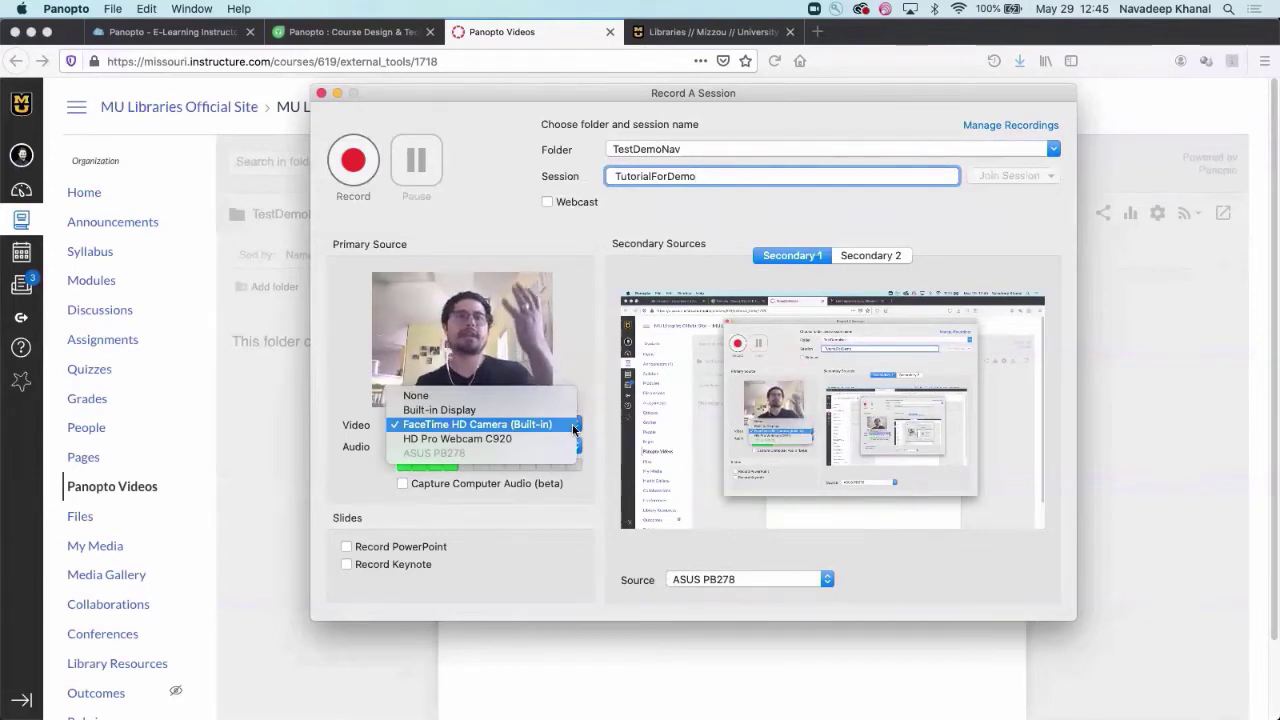
left_click(574, 425)
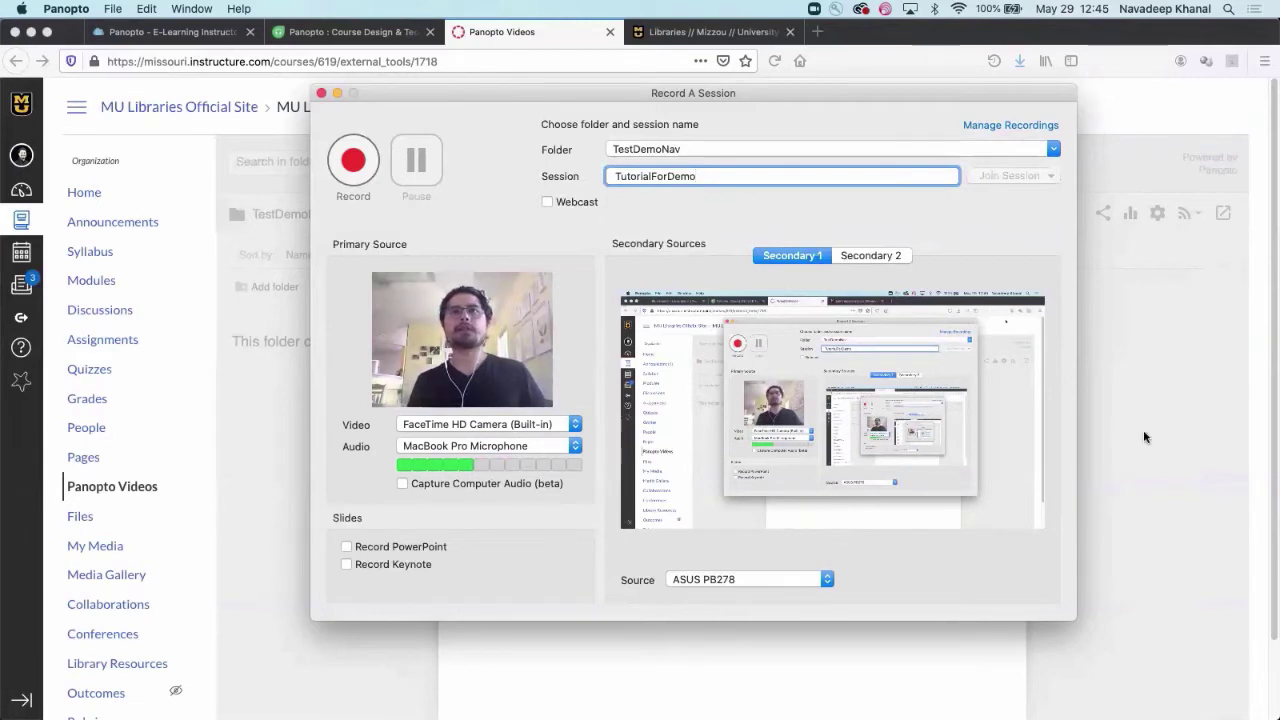
Start recording the session, then bring up the MU Libraries website with the recorder window moved out of view.
left_click(352, 162)
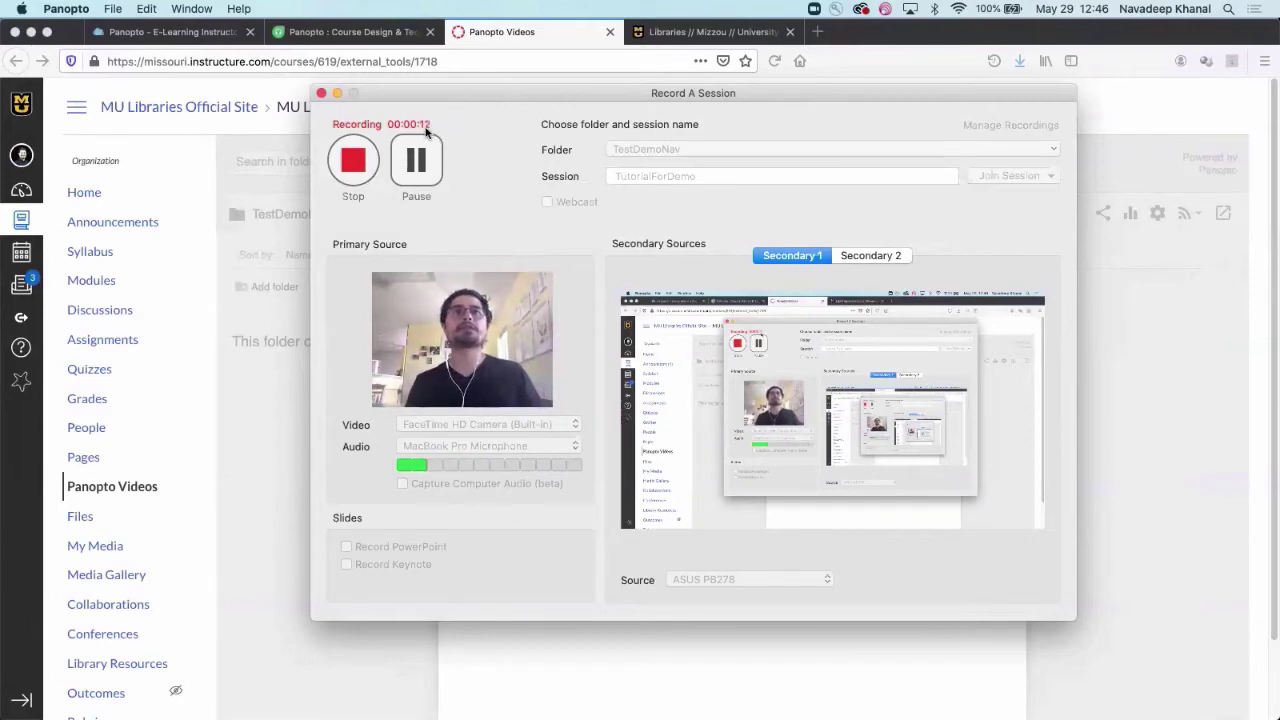
left_click_drag(487, 92, 443, 719)
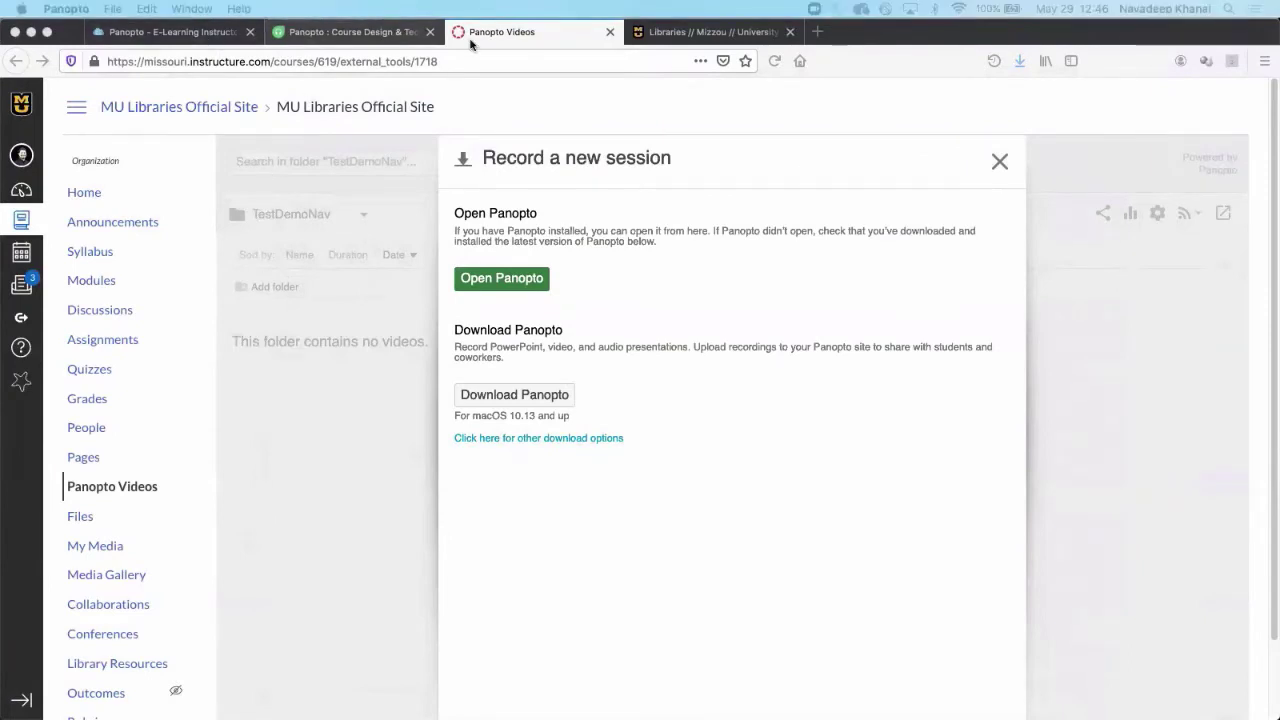
left_click(696, 32)
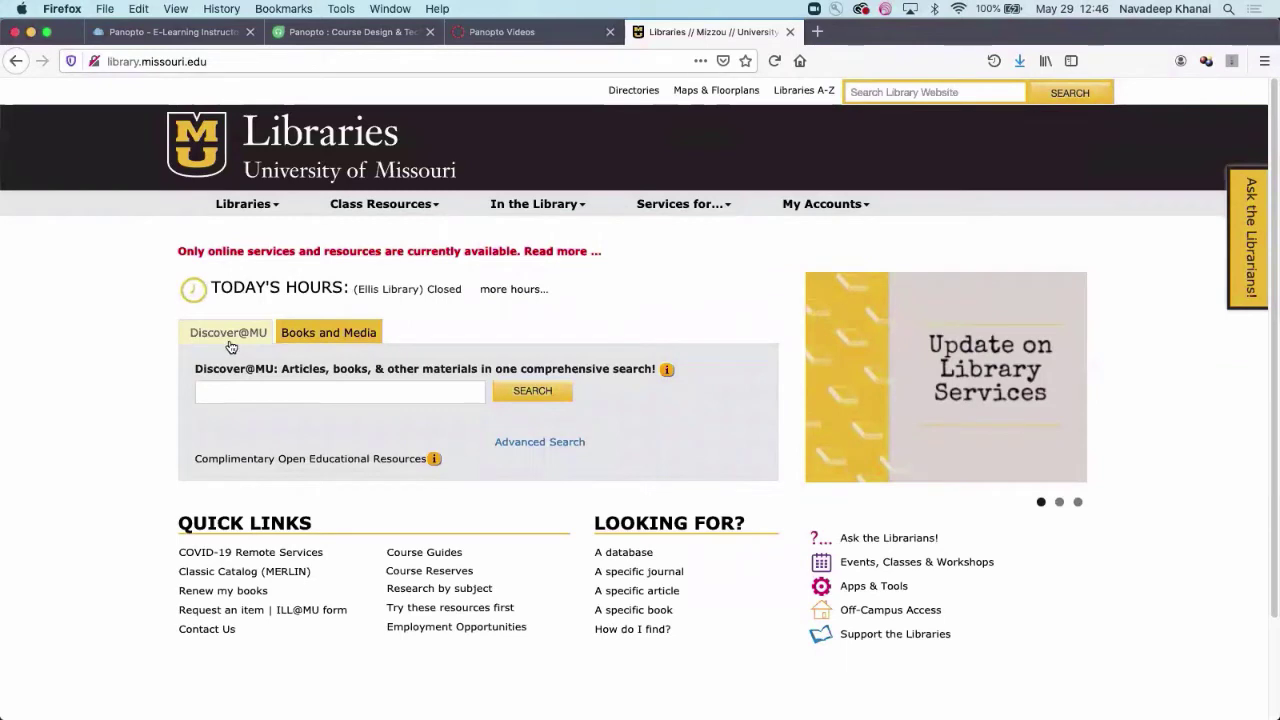
Search the books and media catalog for "test" eBooks and open the Full Text Finder for the first result.
left_click(313, 340)
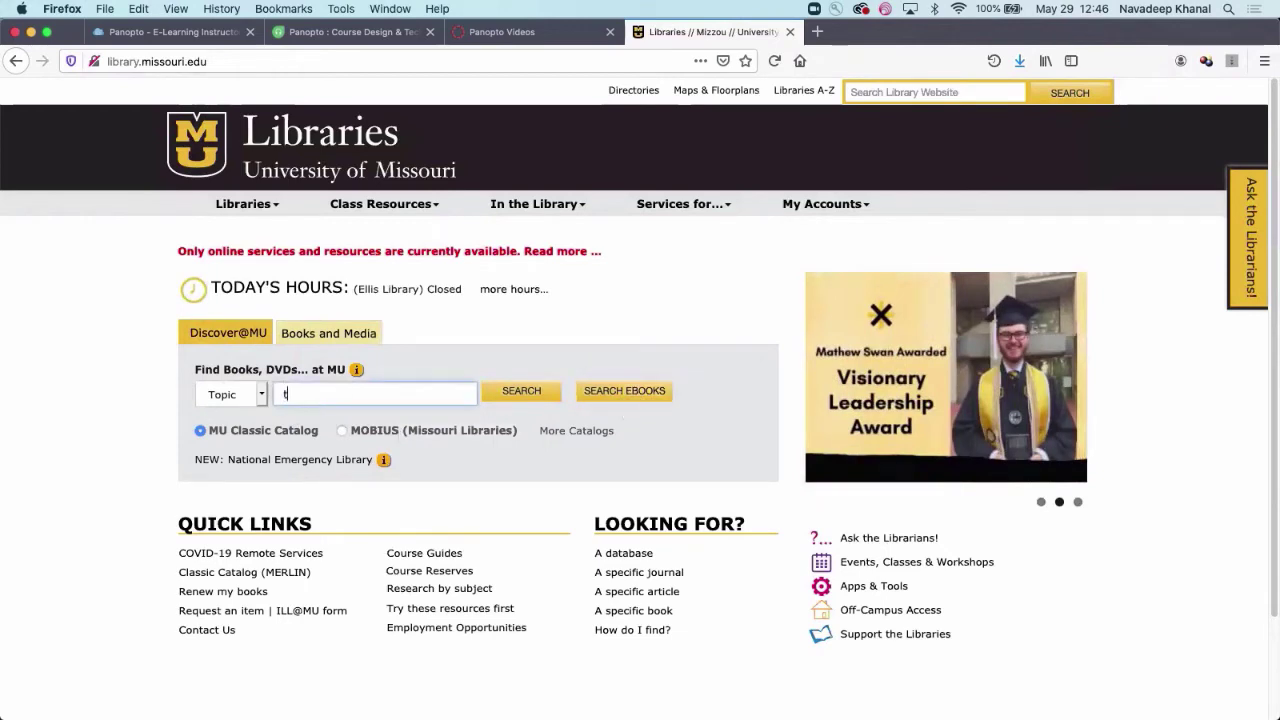
type("est")
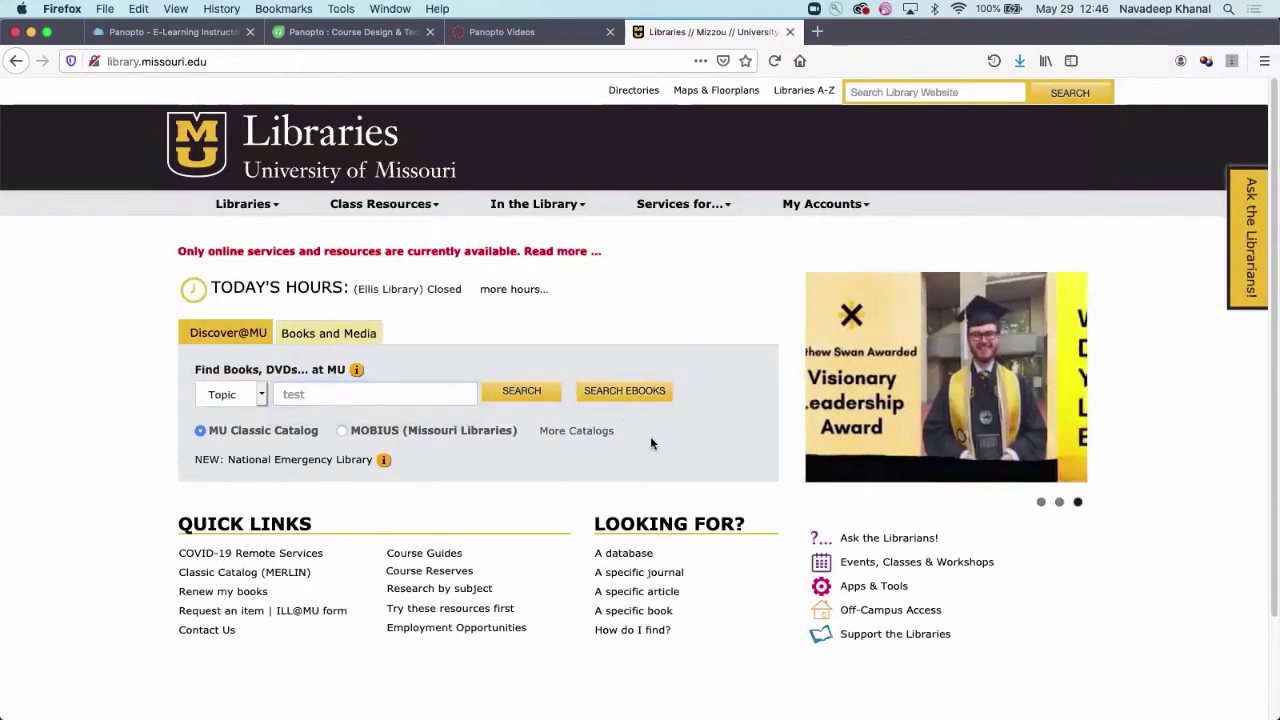
left_click(631, 391)
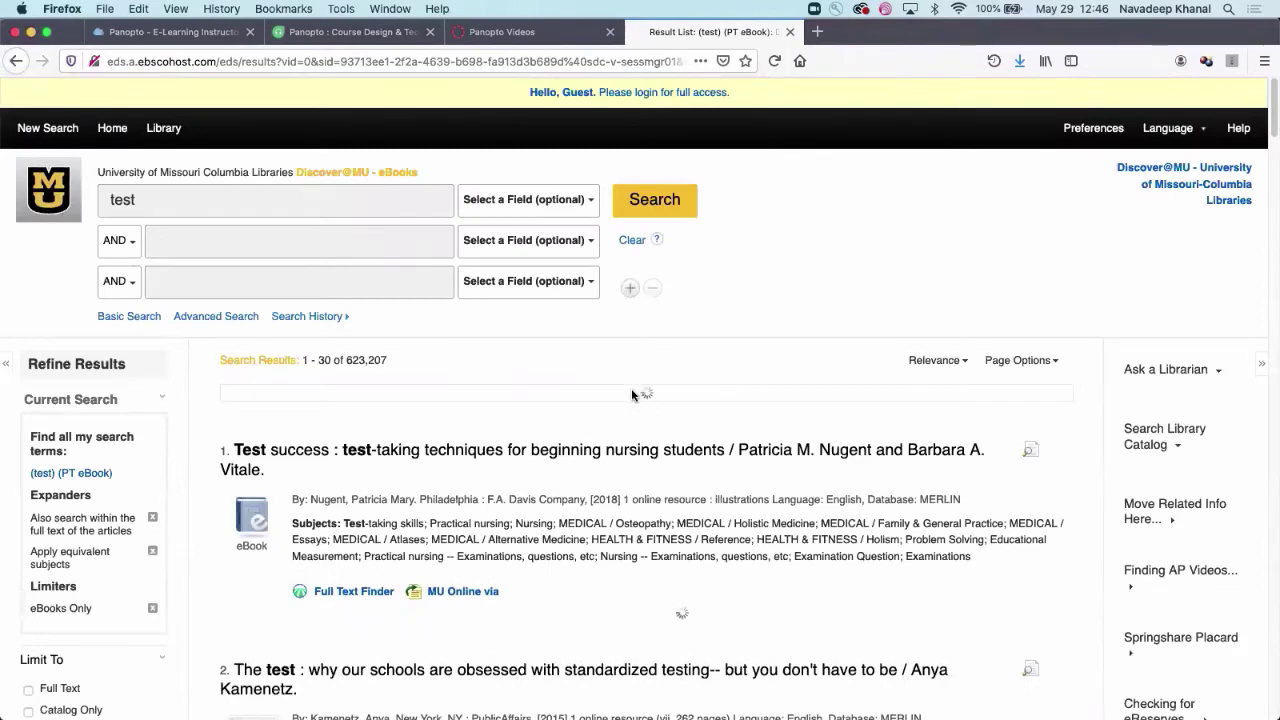
scroll(447, 500, "down", 3)
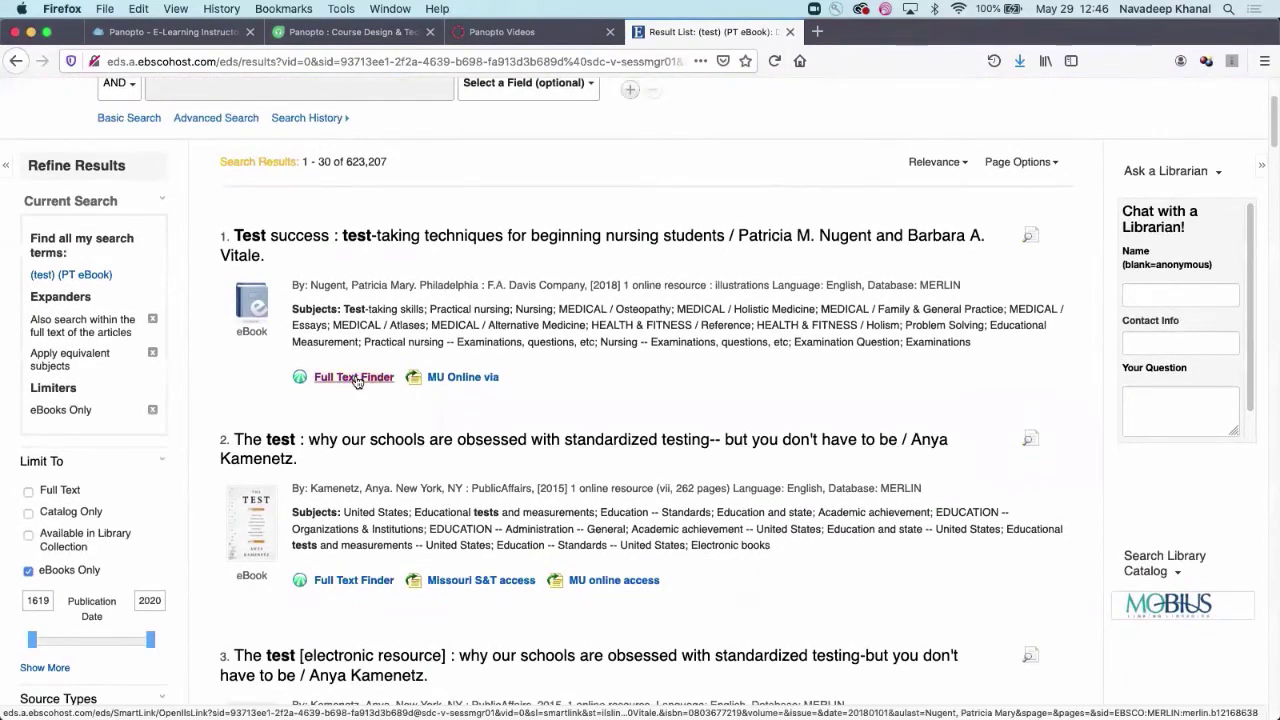
left_click(355, 378)
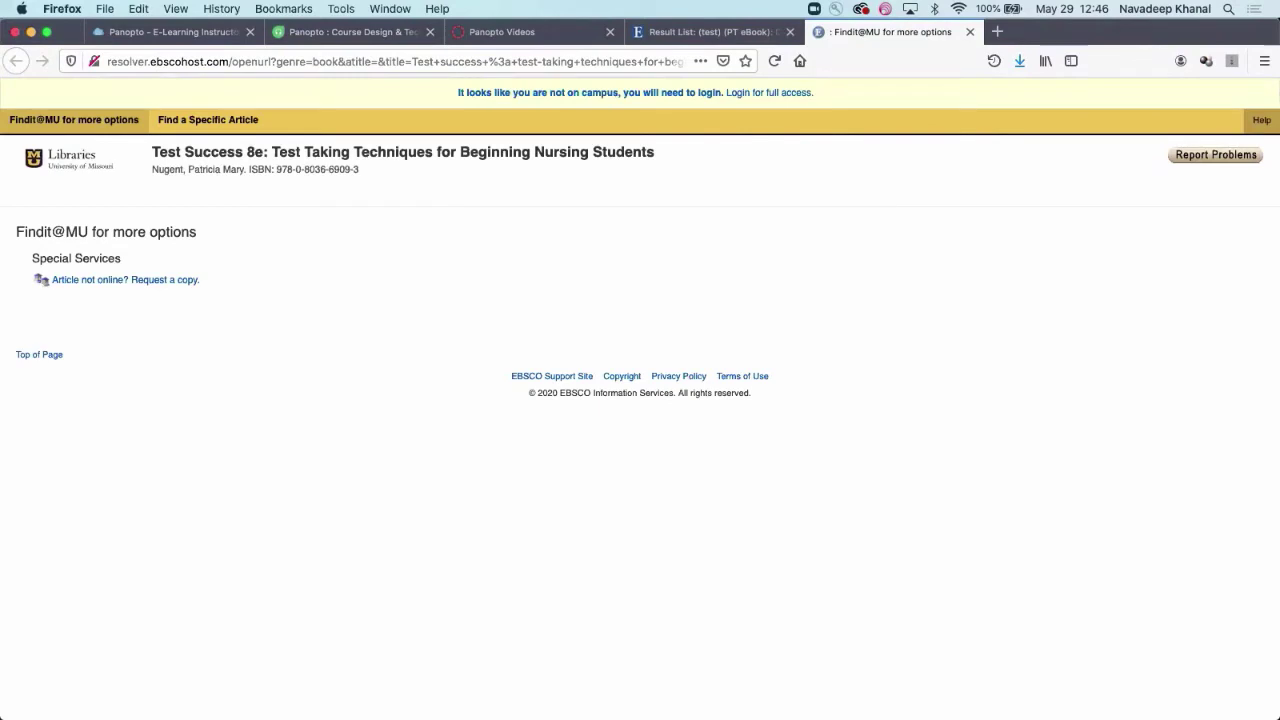
Bring the recorder window back, stop the recording and upload the TutorialForDemo session.
left_click_drag(868, 719, 795, 143)
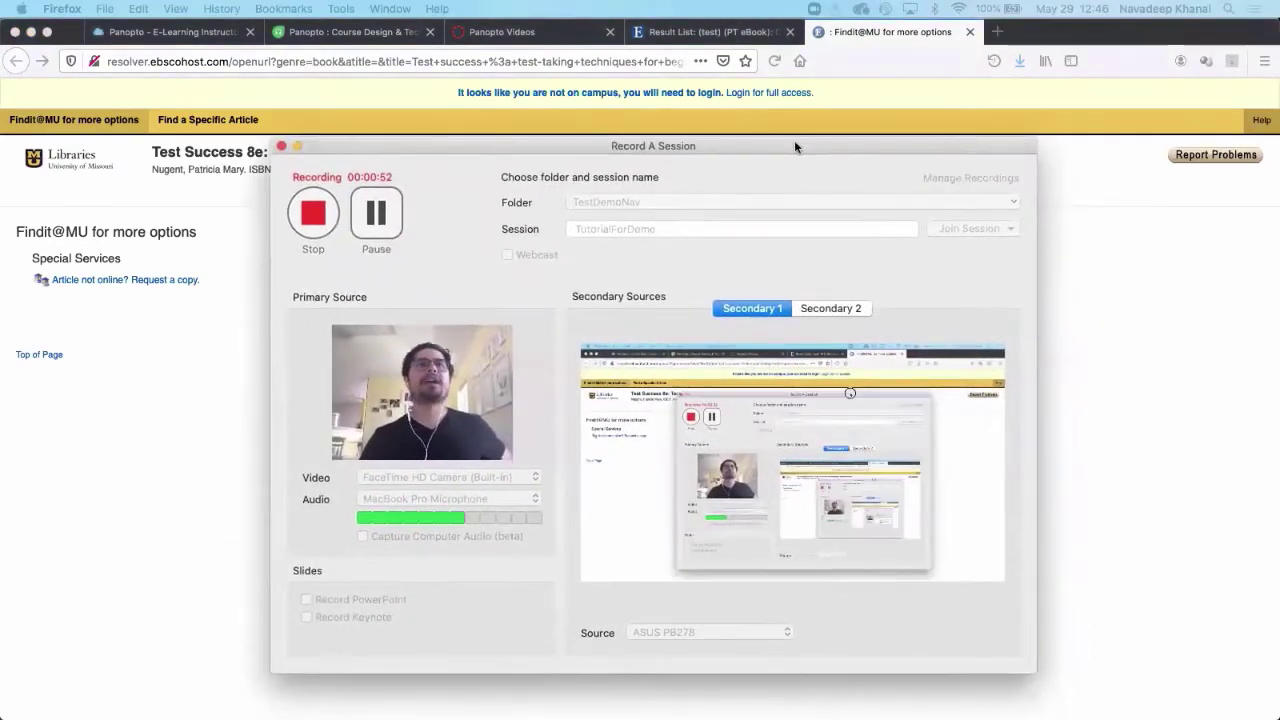
left_click(313, 214)
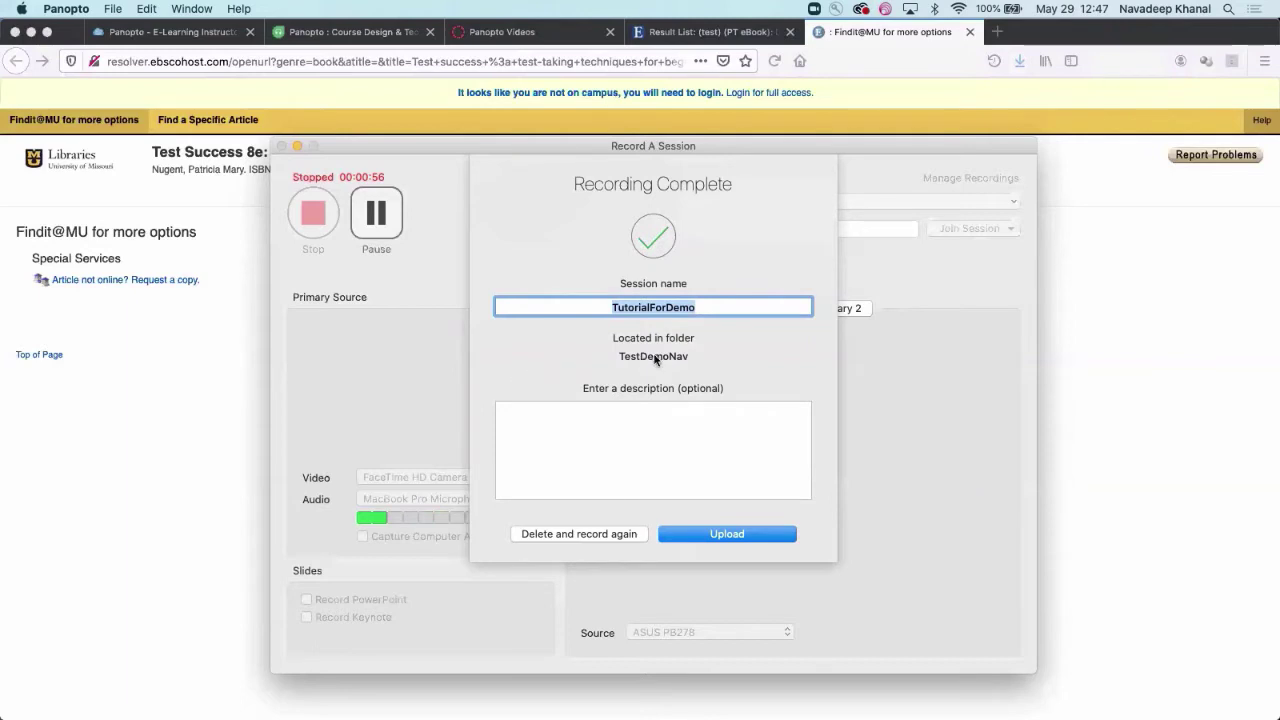
left_click(711, 535)
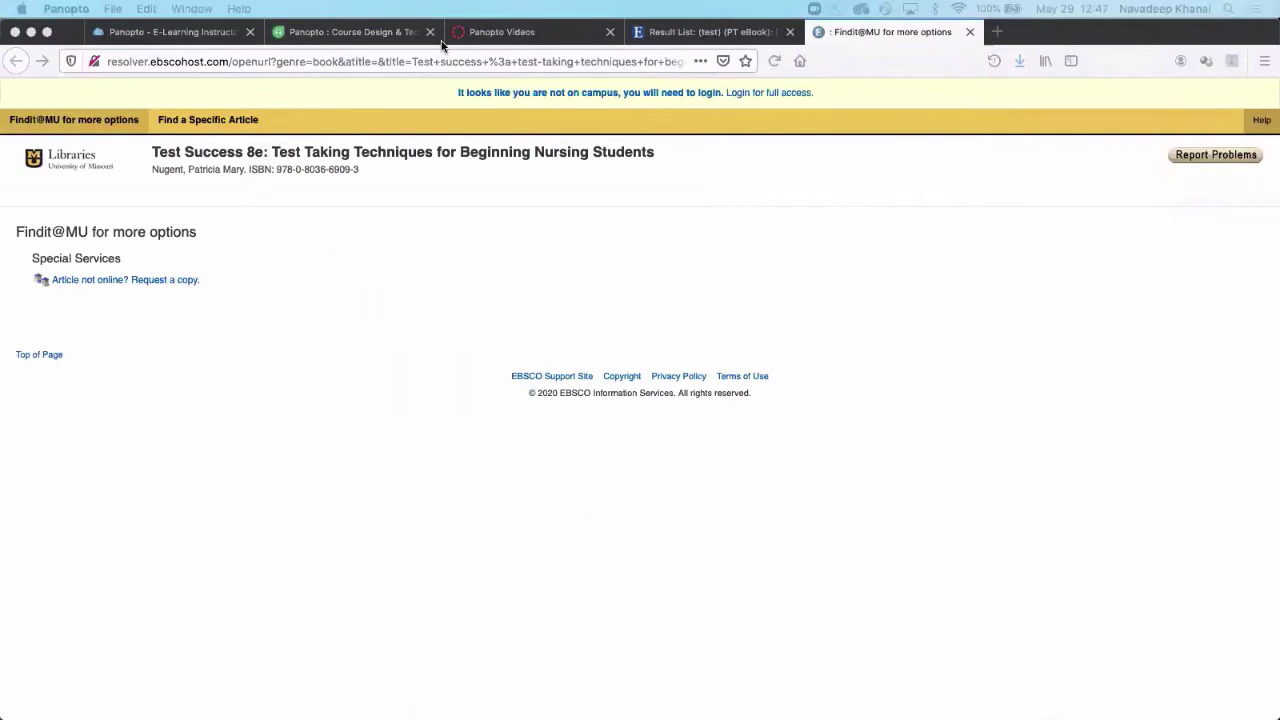
Return to the Panopto Videos page, dismiss the new session dialog, reload the page and open the TestDemoNav folder.
left_click(497, 32)
left_click(999, 161)
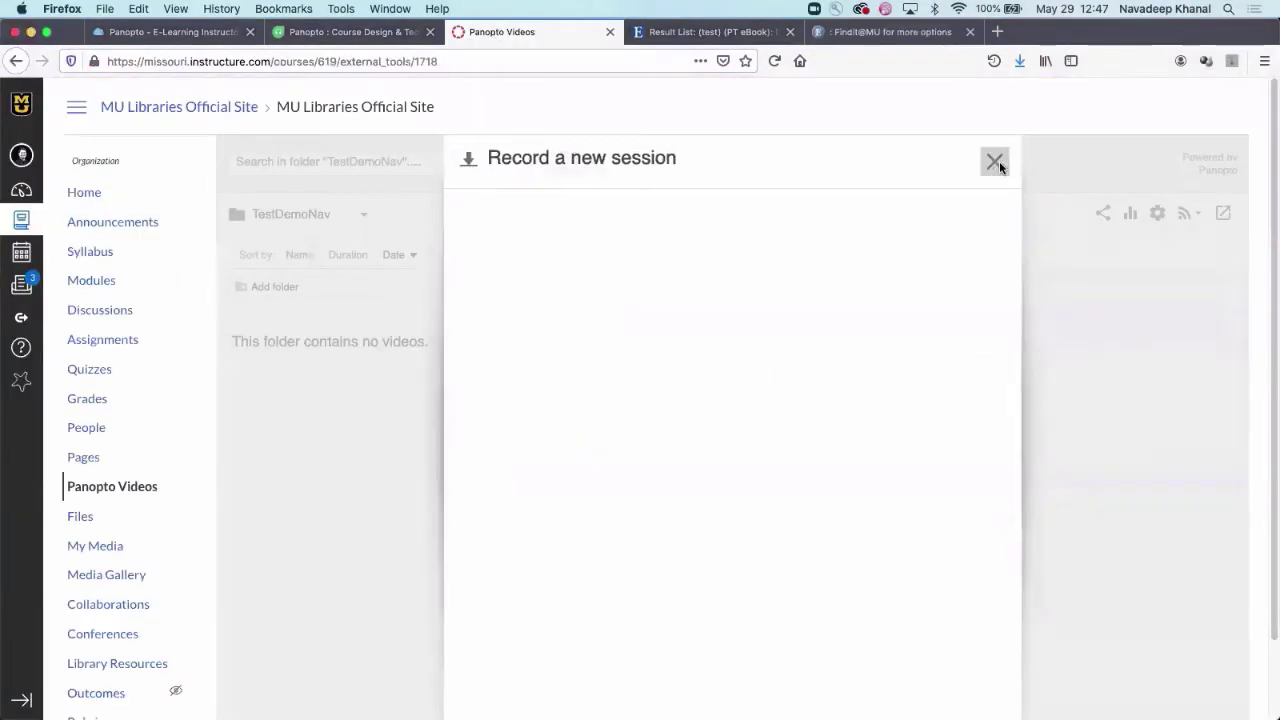
left_click(771, 61)
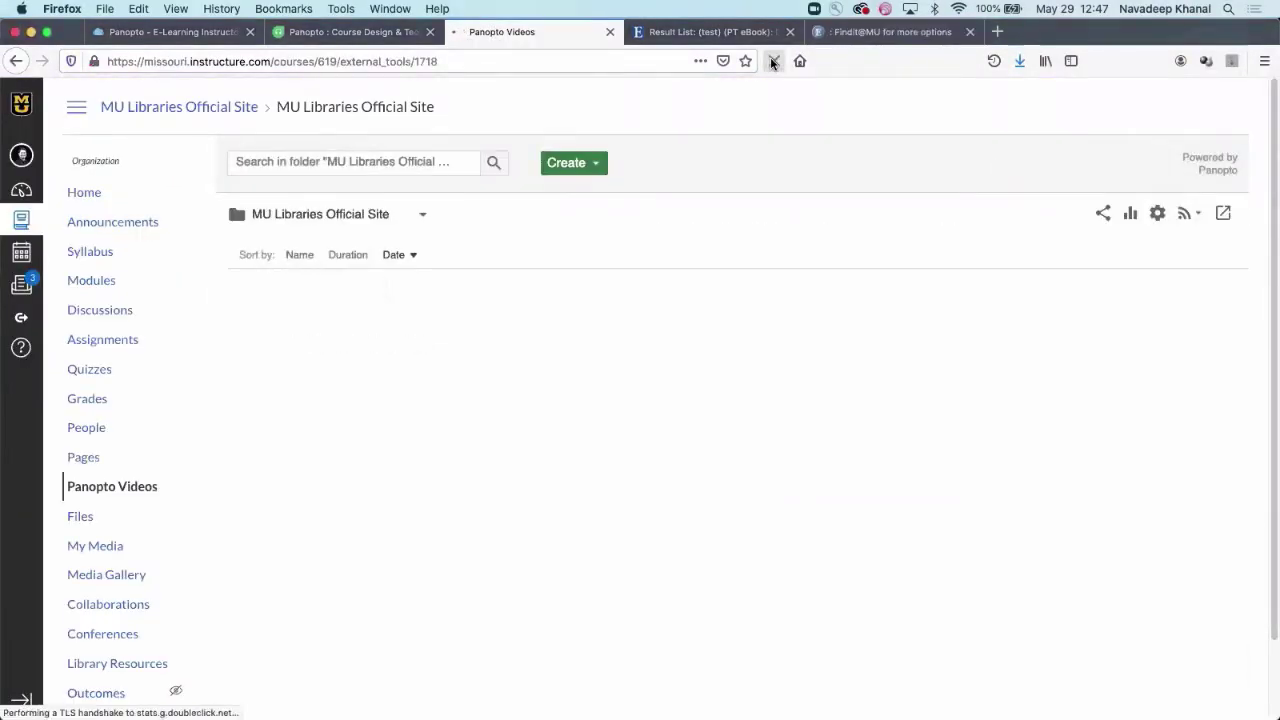
left_click(345, 283)
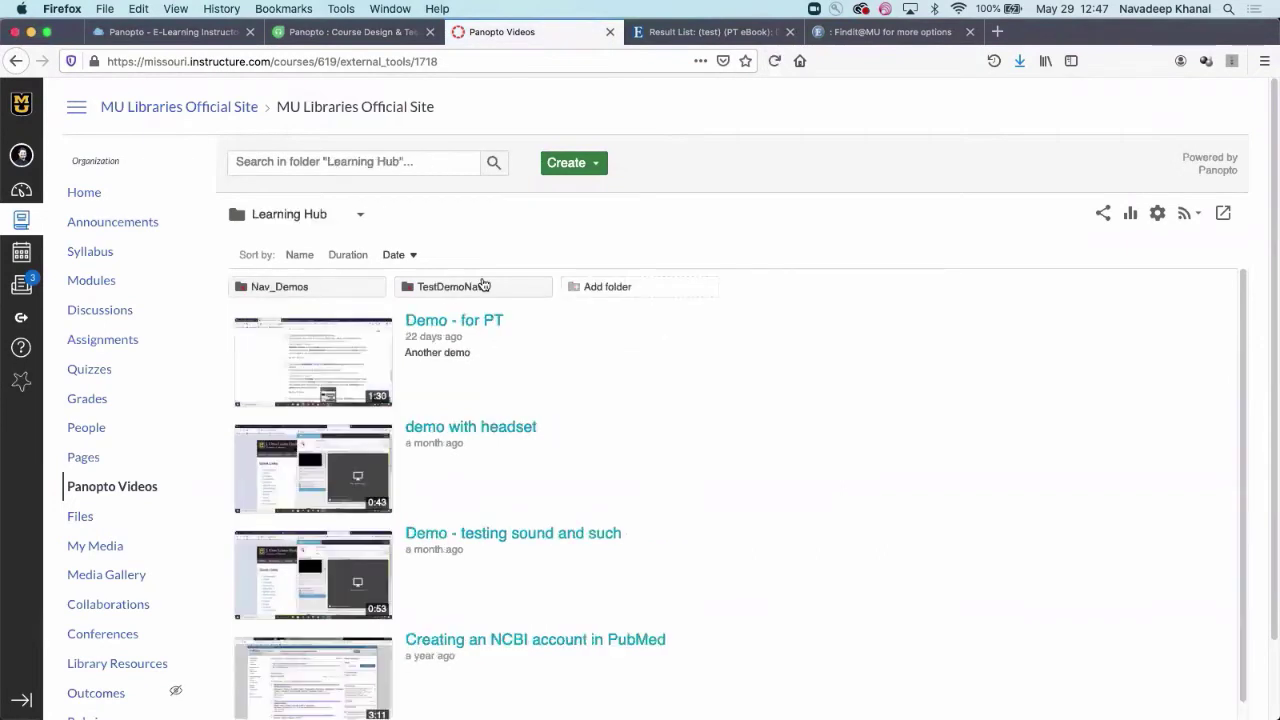
left_click(483, 283)
Check the sharing link and access options of the TutorialForDemo video, then close its sharing settings.
mouse_move(614, 403)
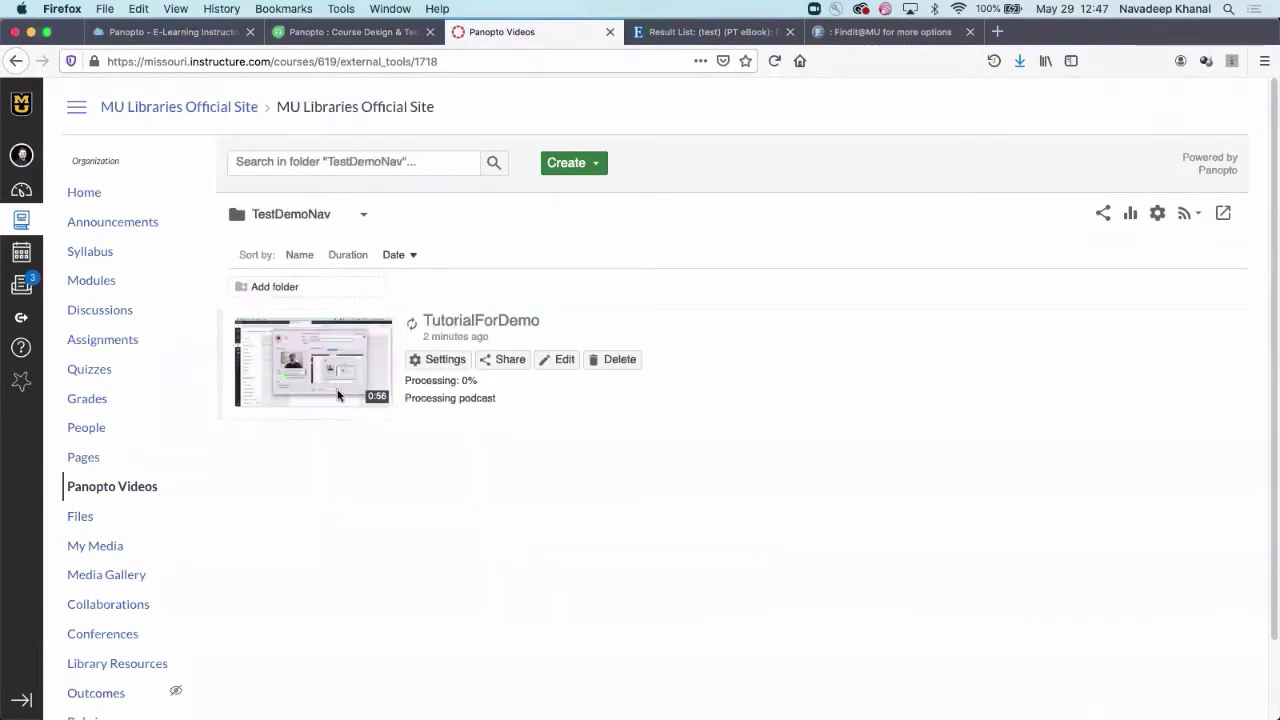
left_click(506, 362)
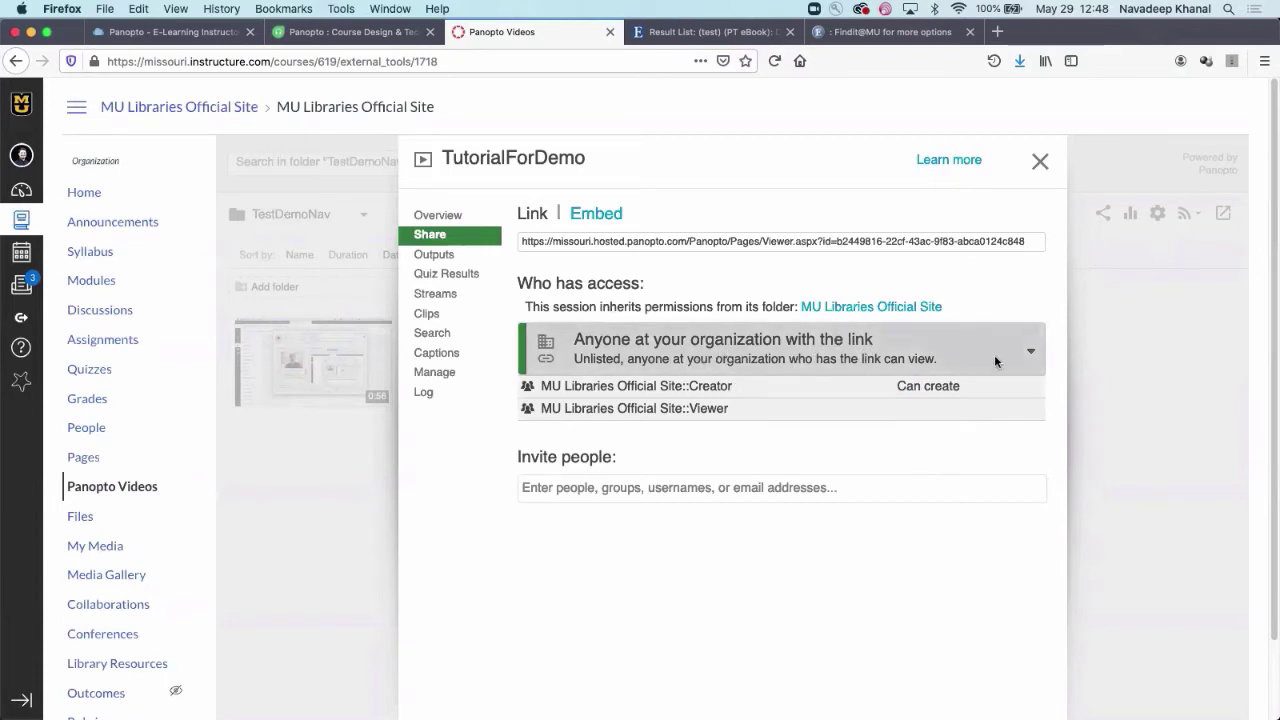
left_click(1030, 348)
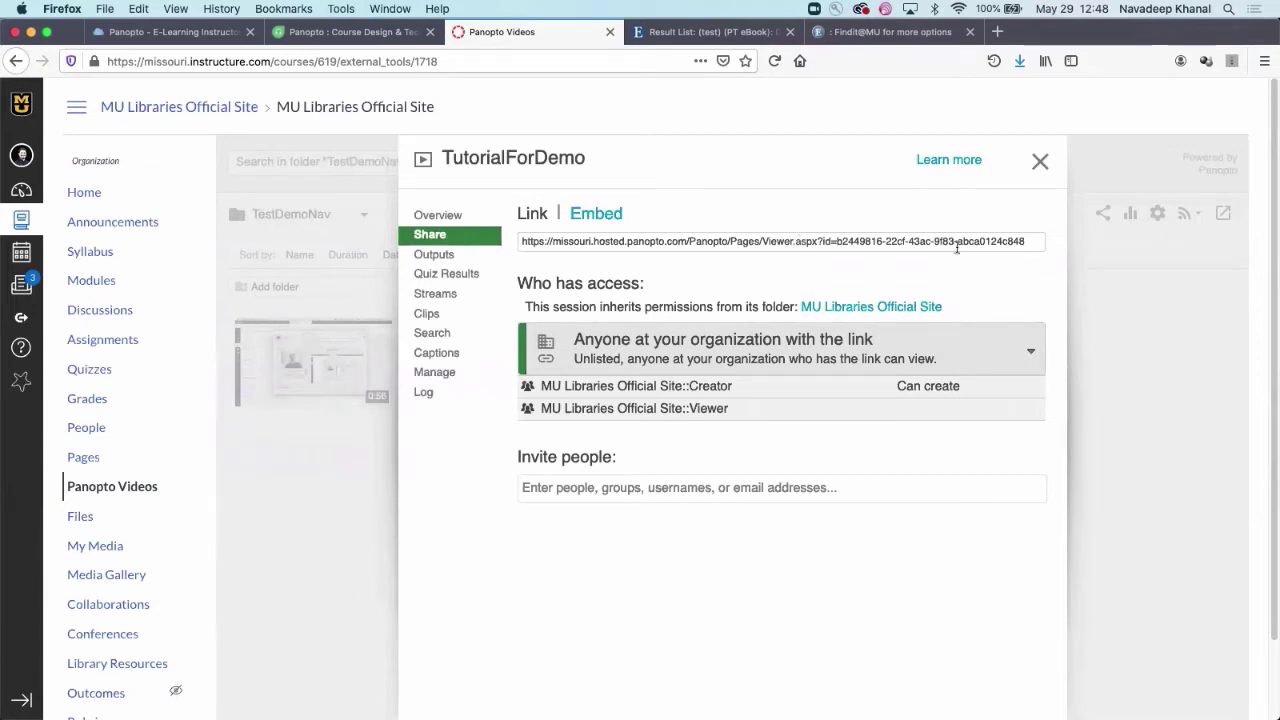
left_click(1038, 161)
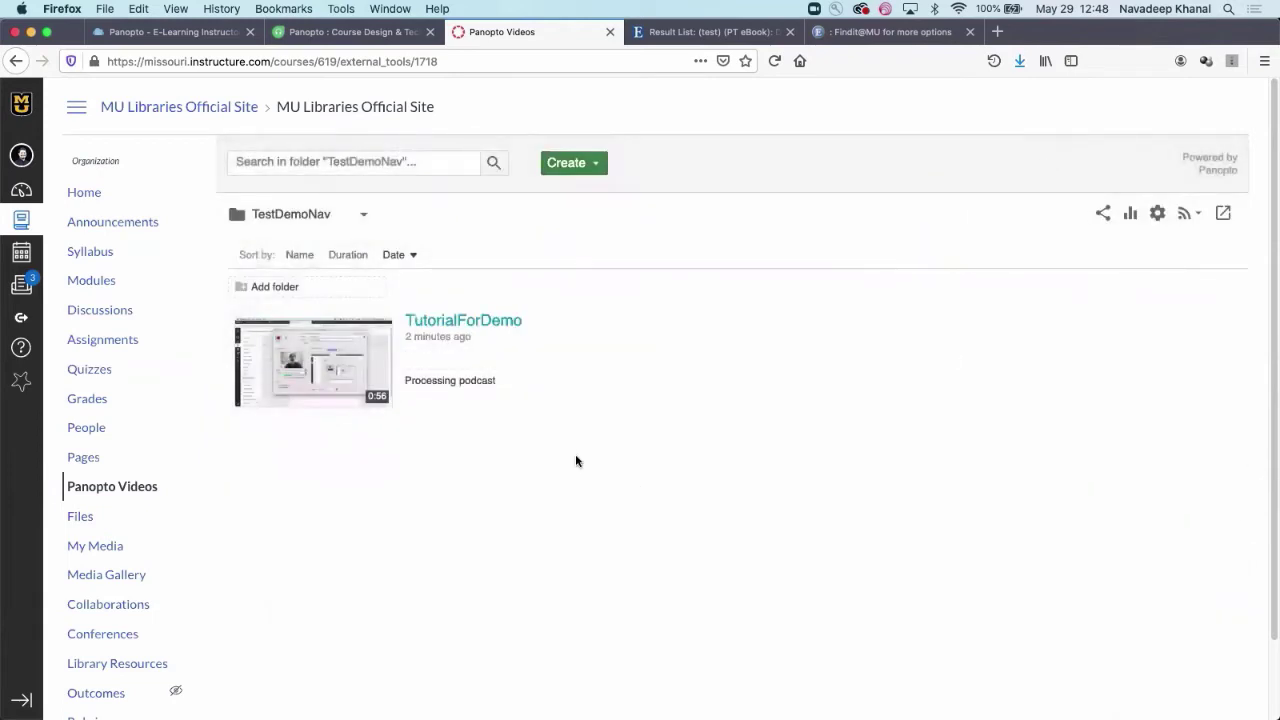
Open TutorialForDemo in the editor and cut the first 10 seconds of the recording.
mouse_move(422, 400)
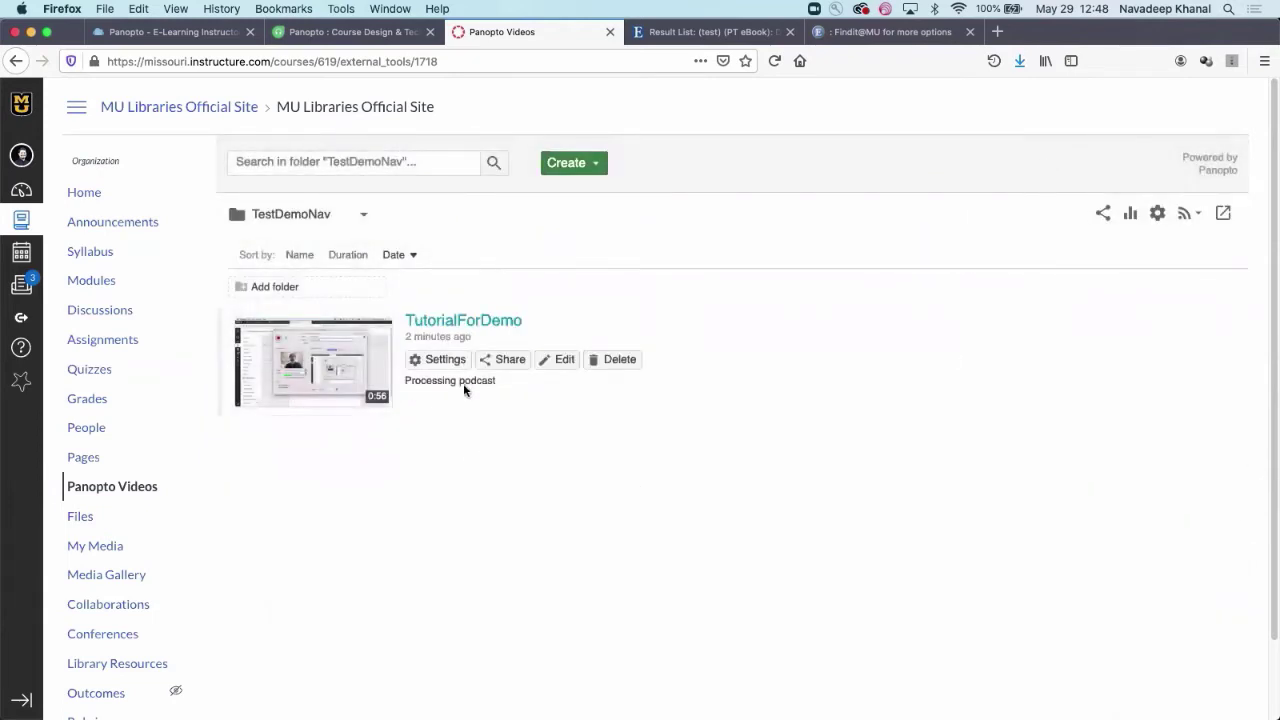
left_click(560, 360)
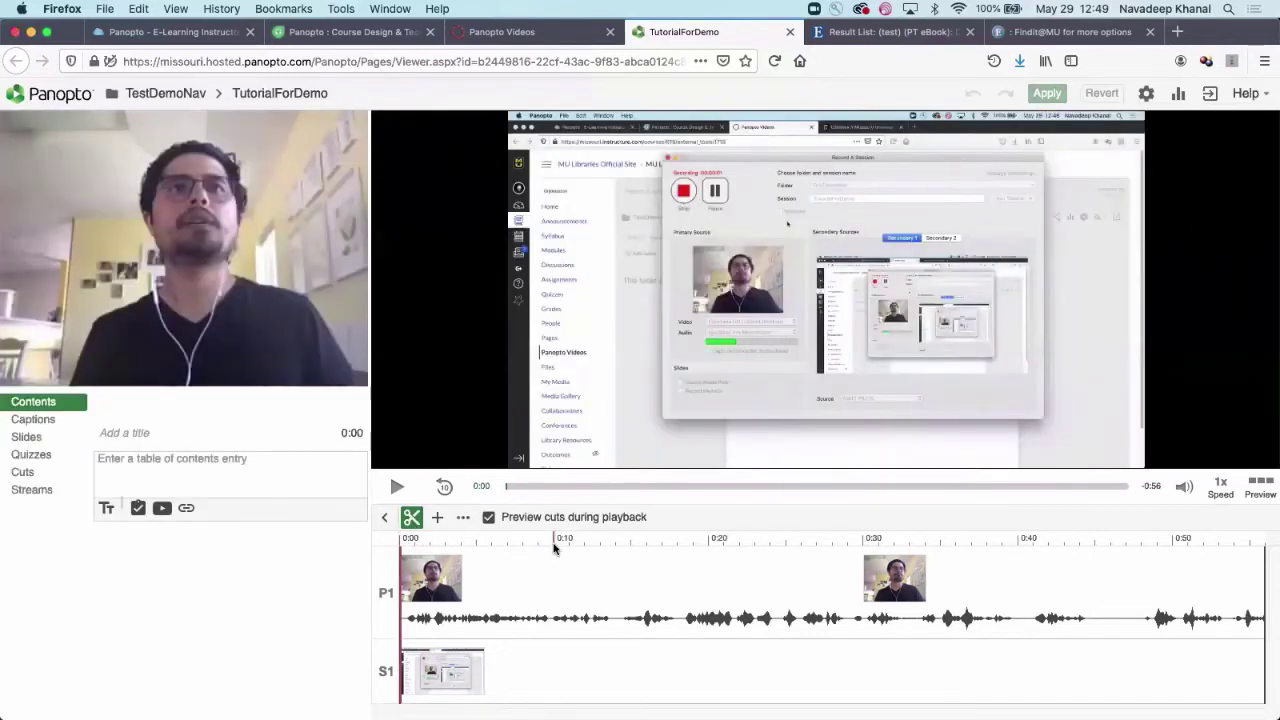
left_click(555, 547)
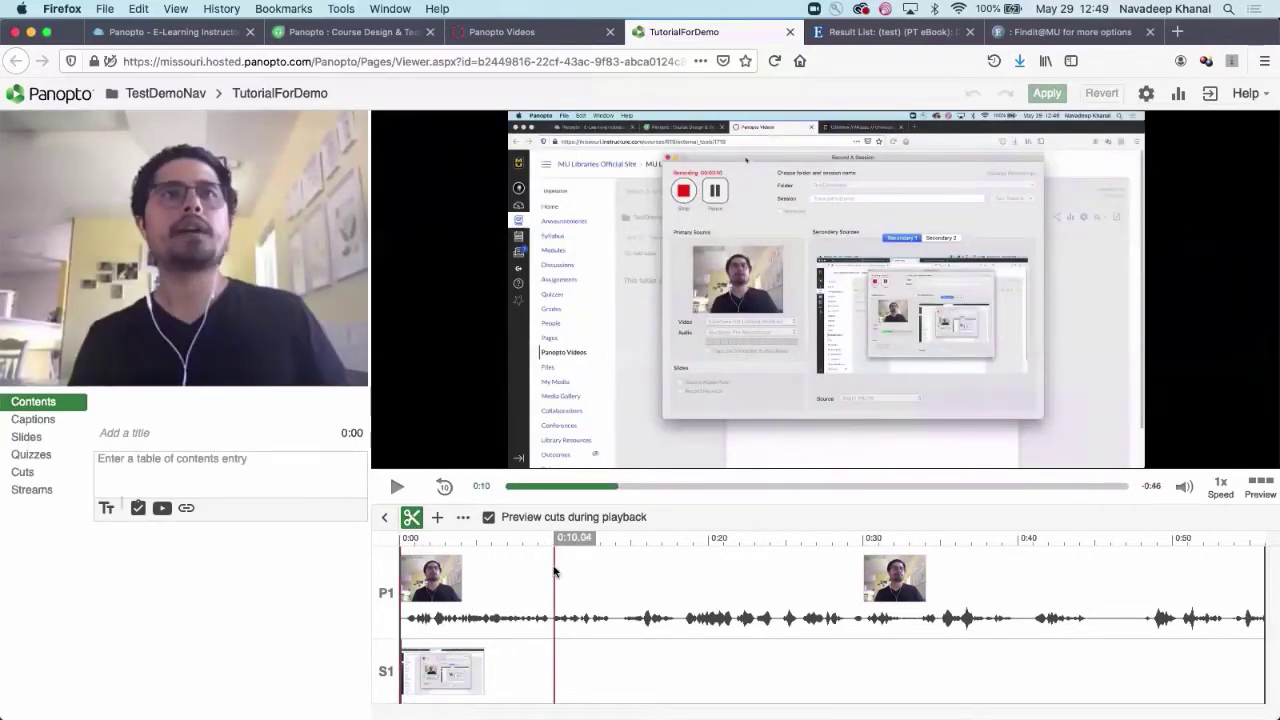
left_click_drag(556, 567, 401, 572)
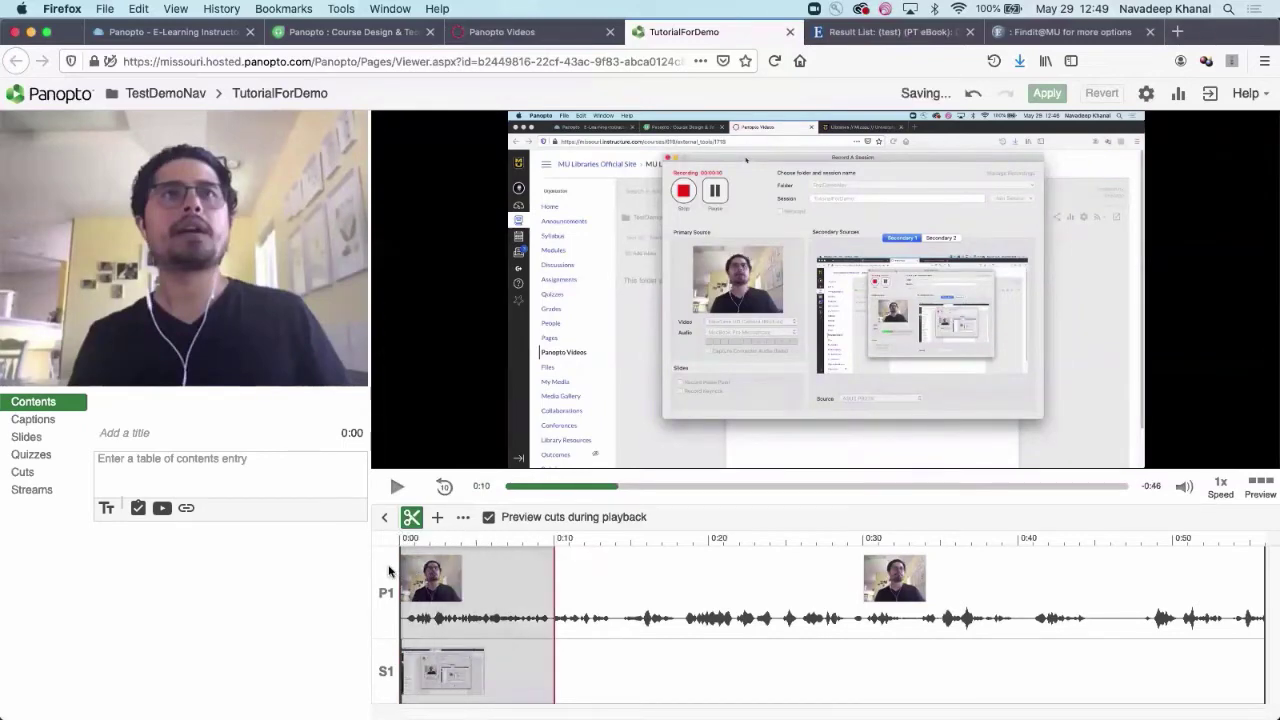
left_click_drag(560, 572, 553, 574)
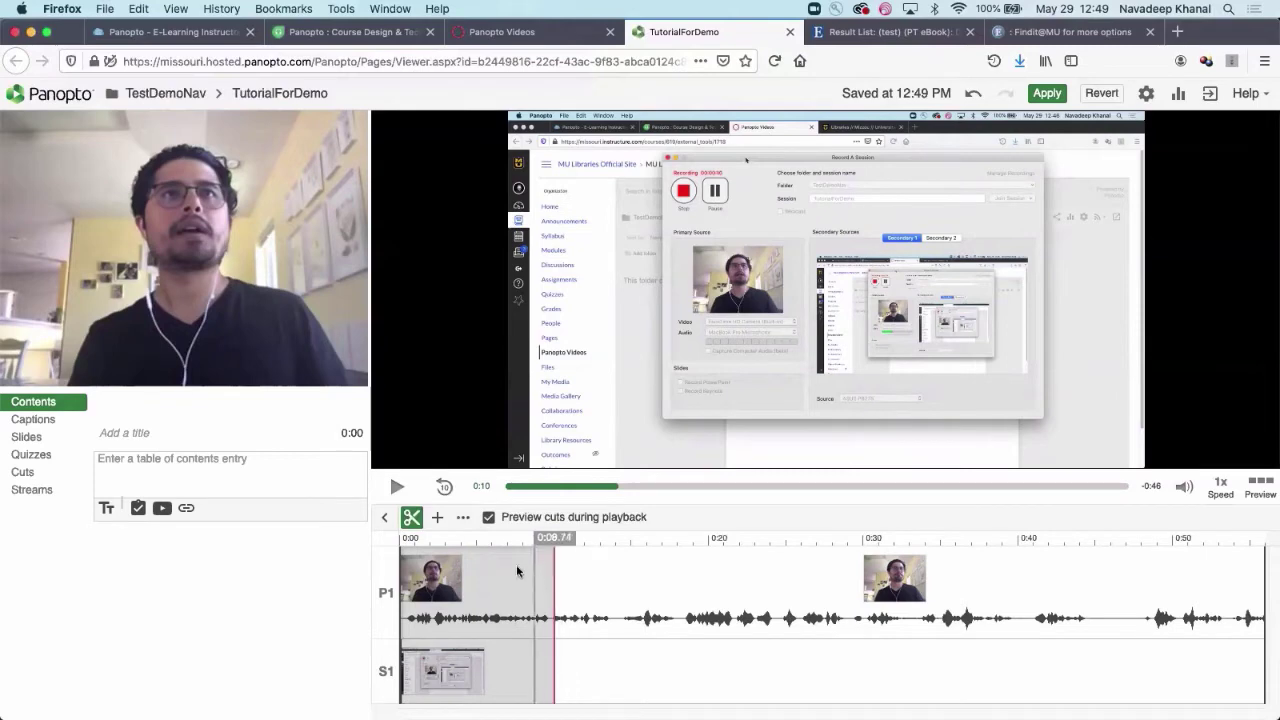
Play the recording briefly to check the cut at its beginning.
left_click(488, 517)
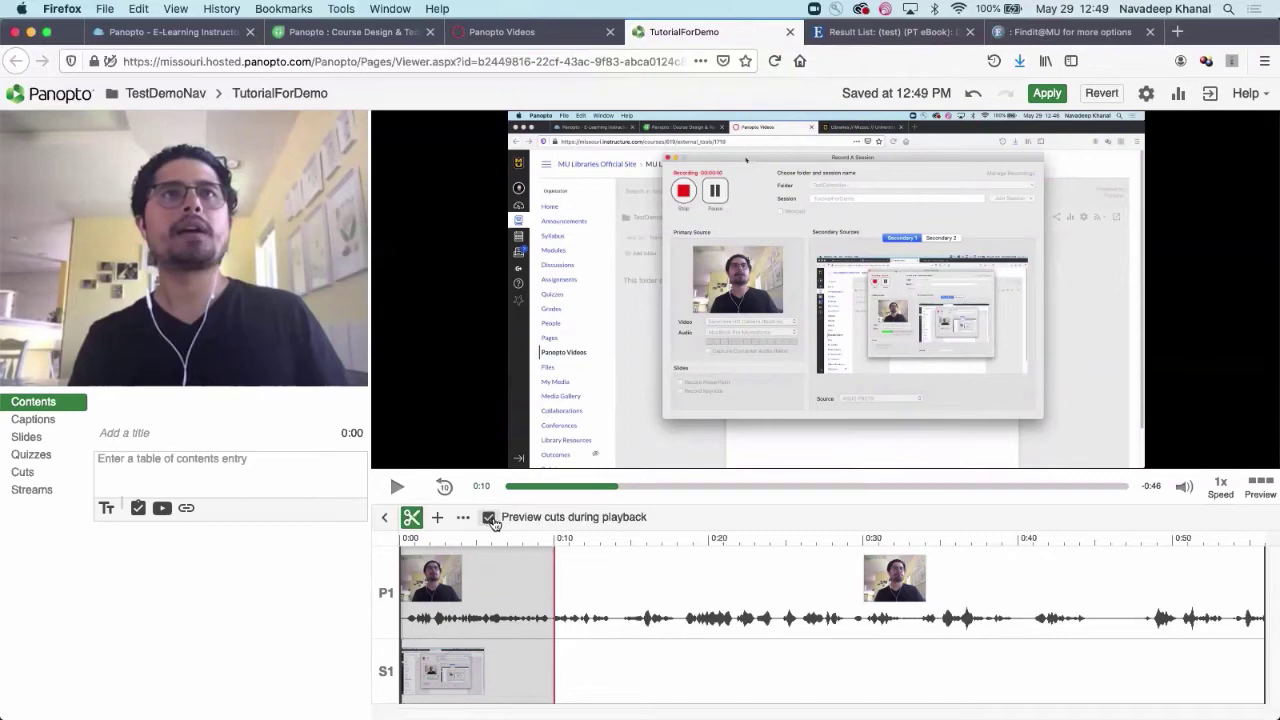
left_click(399, 488)
left_click(399, 488)
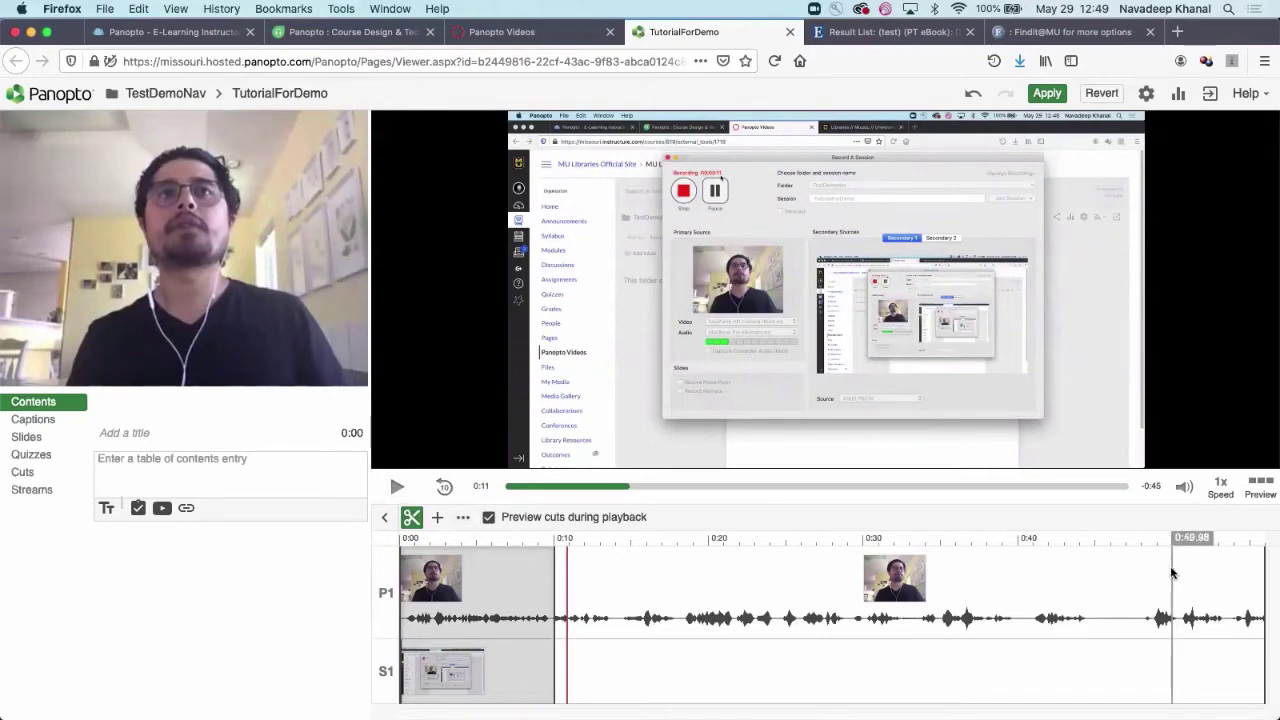
Try cutting the recording's ending from about 0:50, preview the cut and adjust its starting edge.
left_click_drag(1173, 573, 1268, 578)
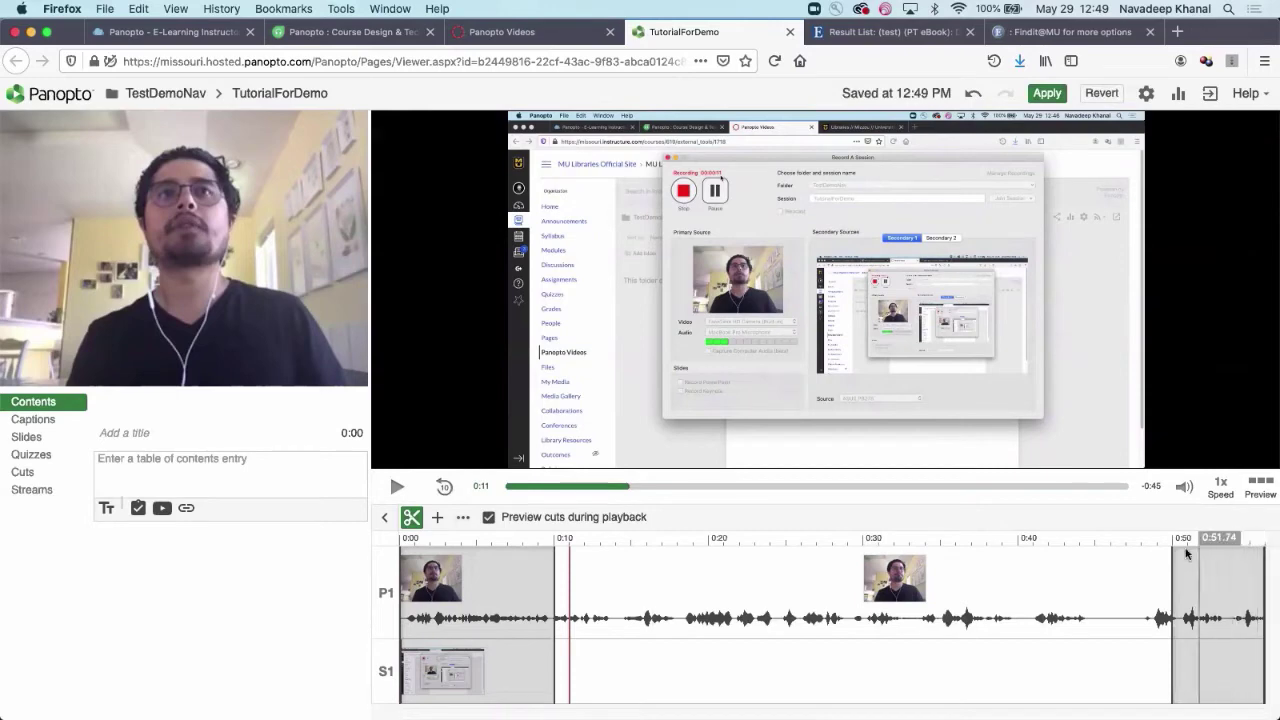
left_click(1150, 543)
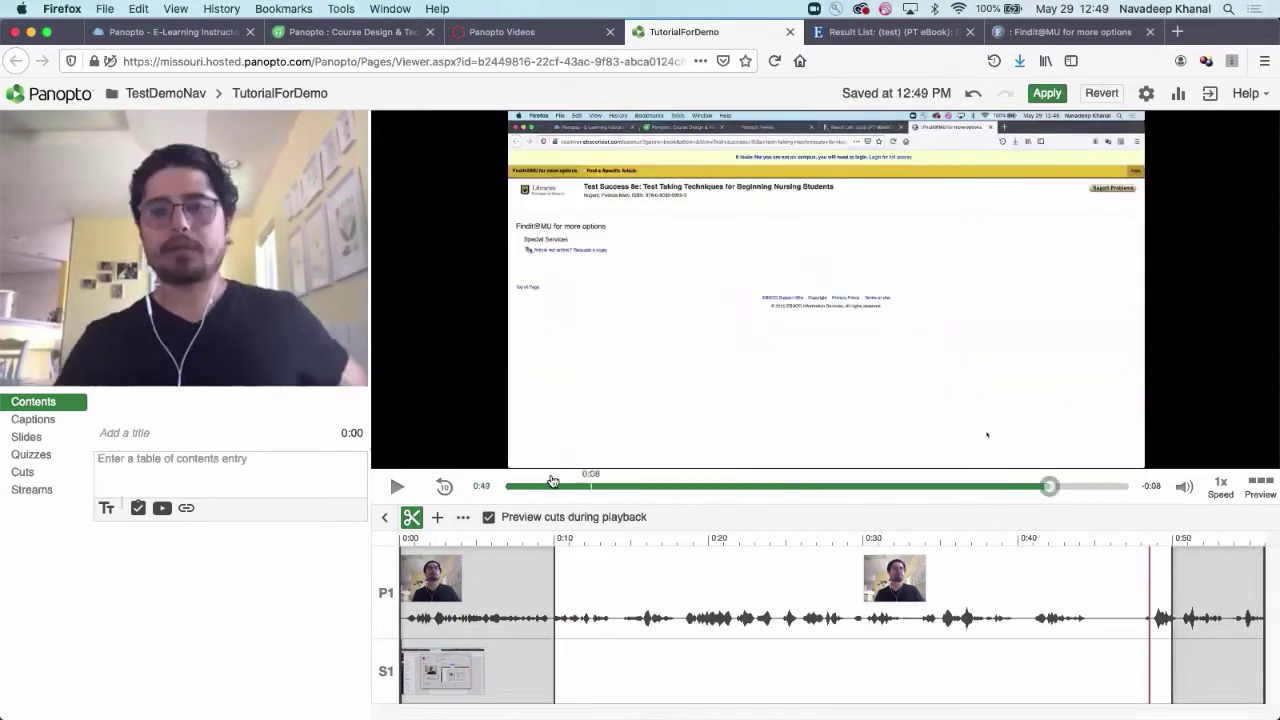
left_click(397, 488)
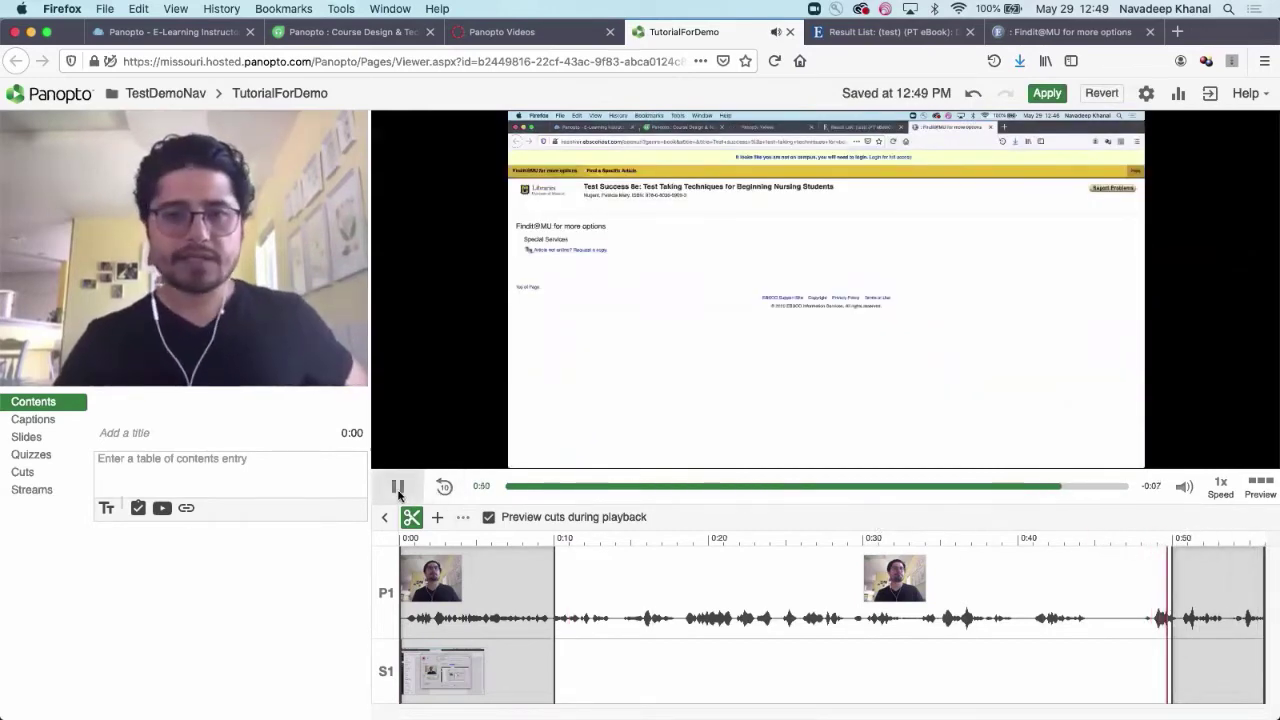
left_click_drag(1167, 581, 1060, 581)
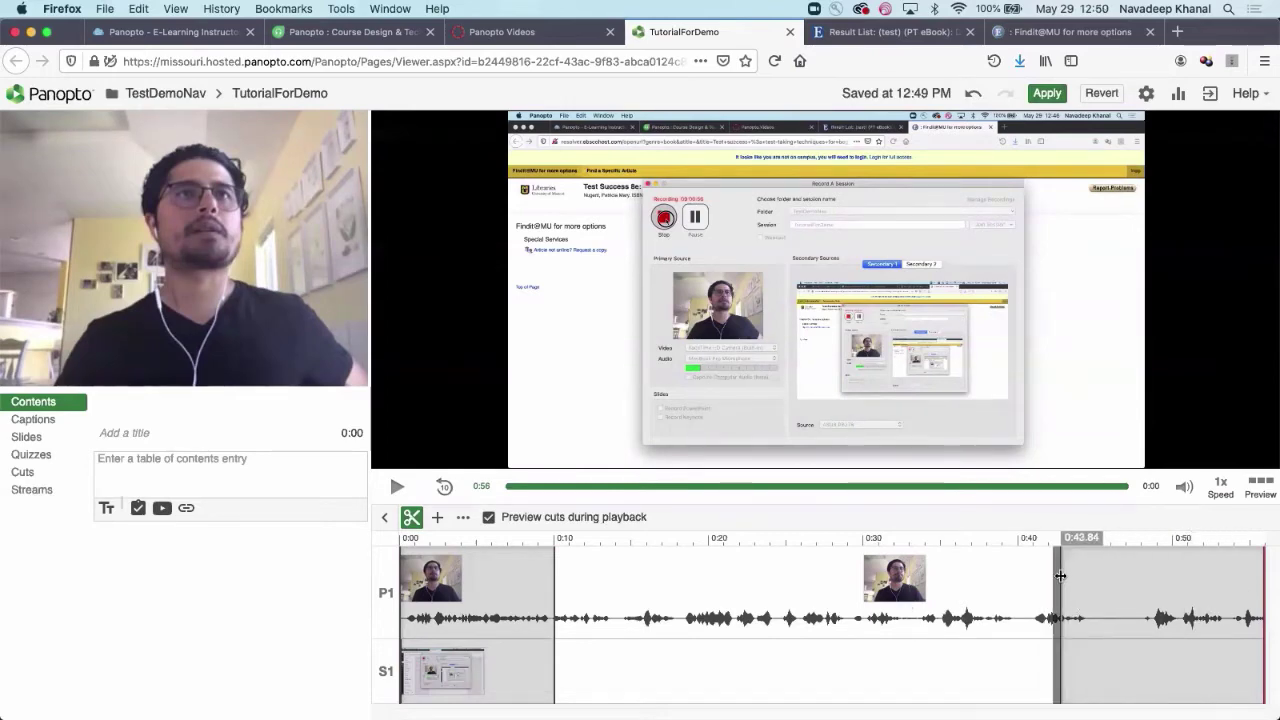
left_click_drag(1060, 576, 1238, 581)
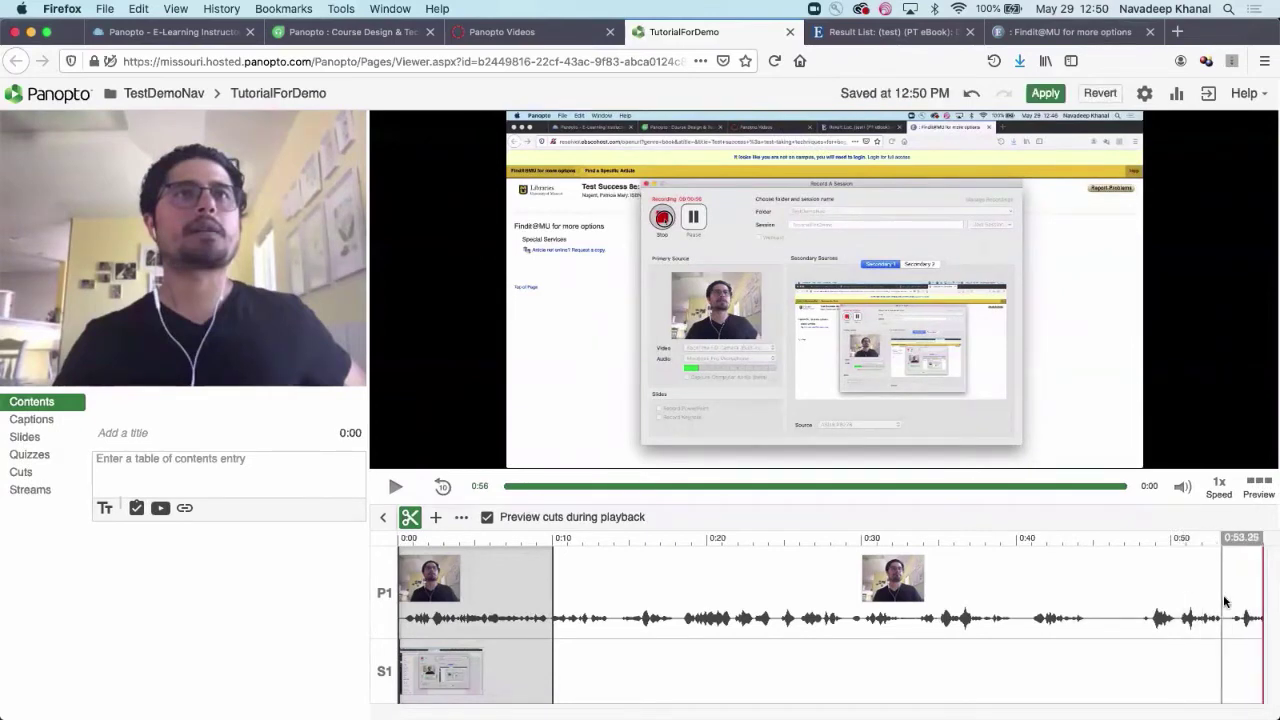
Cut the ending of the recording from about 0:48 and a short section between about 0:40 and 0:41.
left_click_drag(1252, 604, 1136, 580)
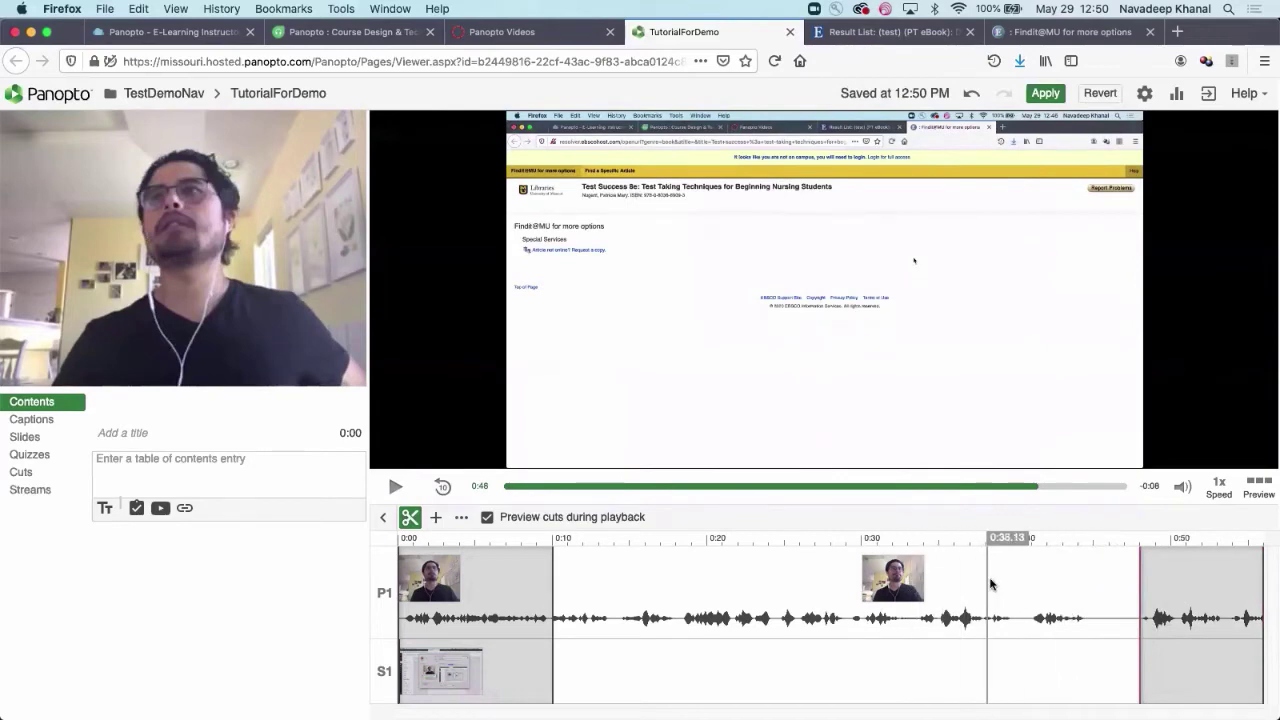
mouse_move(1010, 586)
left_mouse_down()
mouse_move(1050, 588)
mouse_move(1033, 588)
left_mouse_up()
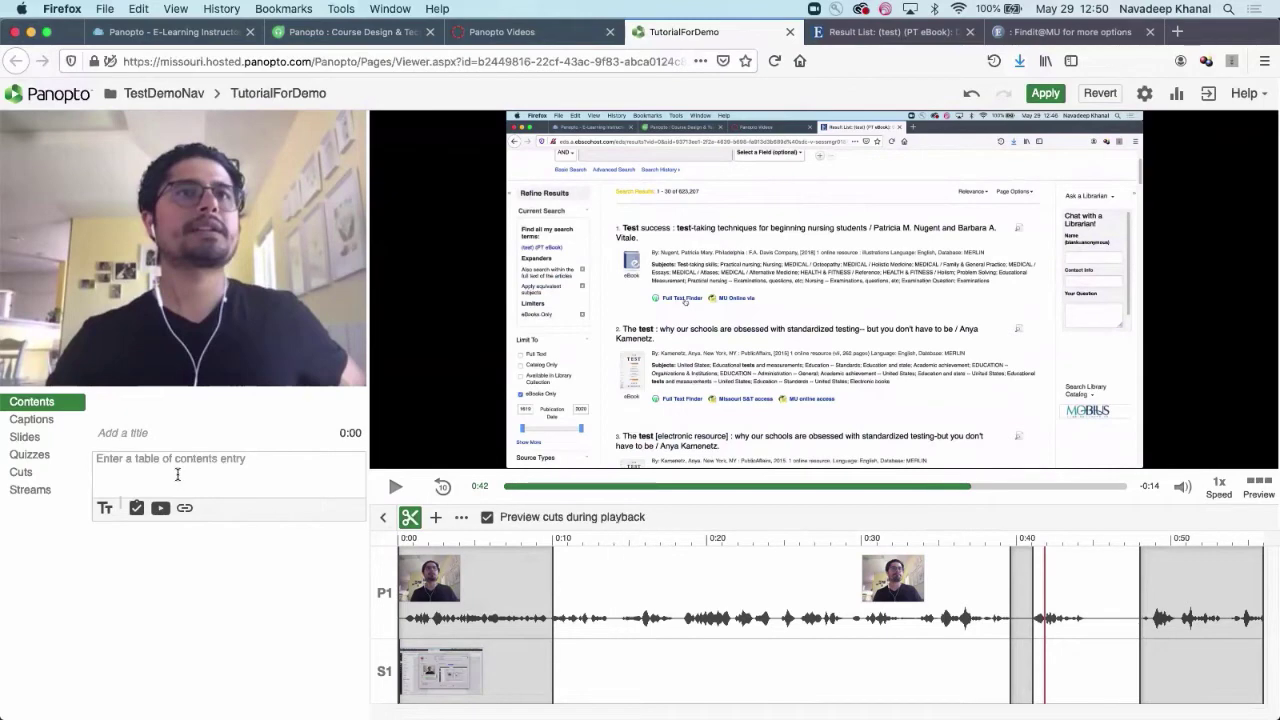
Add a table of contents entry named "Library Gateway" at 0:20 of the recording.
left_click(584, 543)
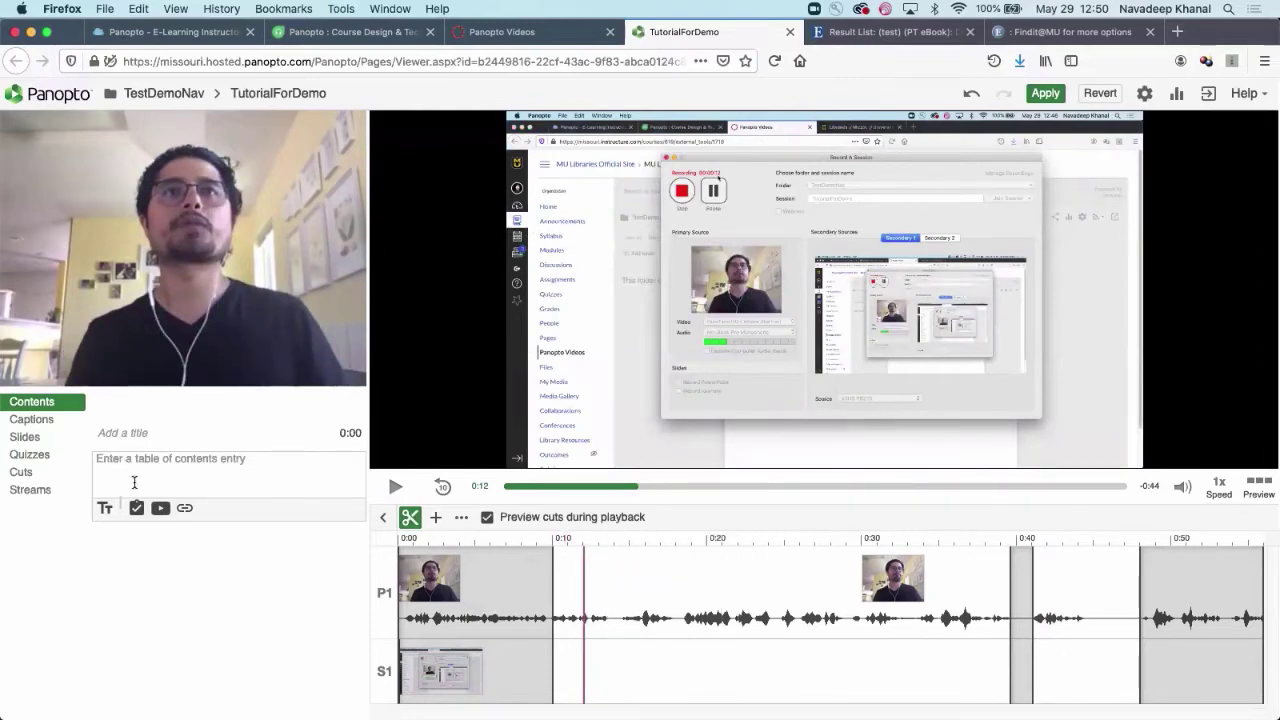
left_click(125, 471)
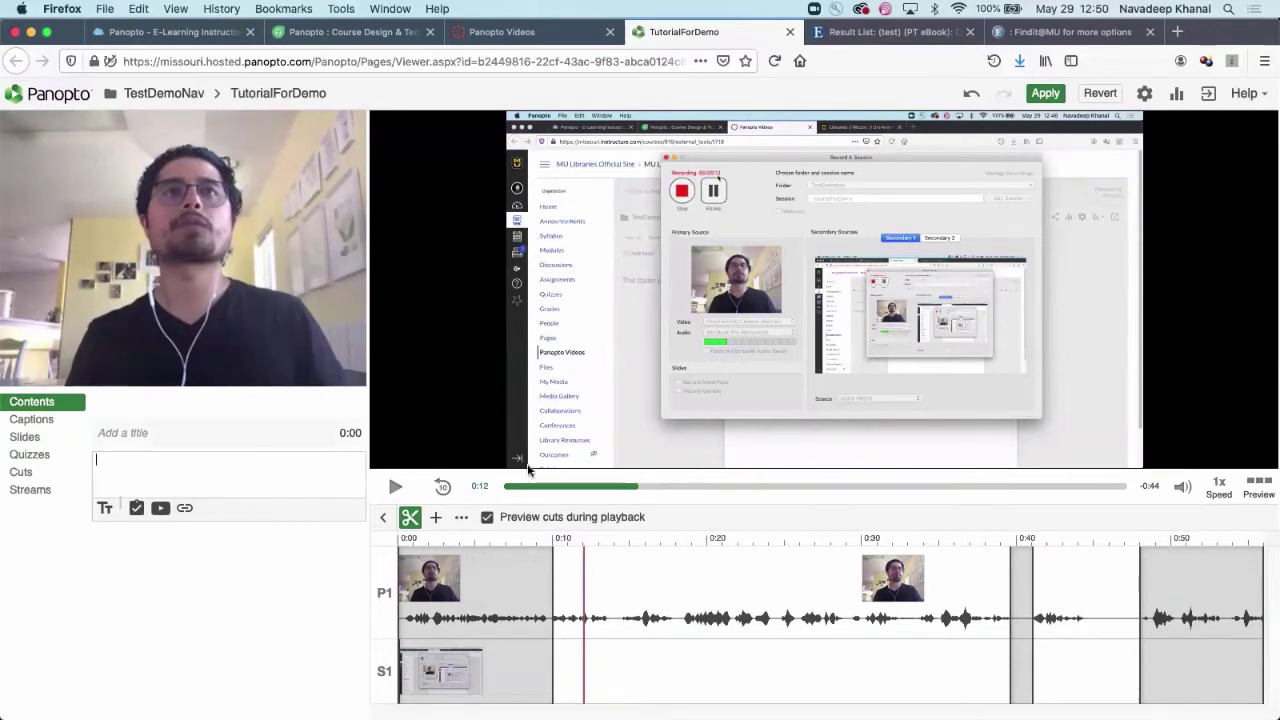
left_click(586, 542)
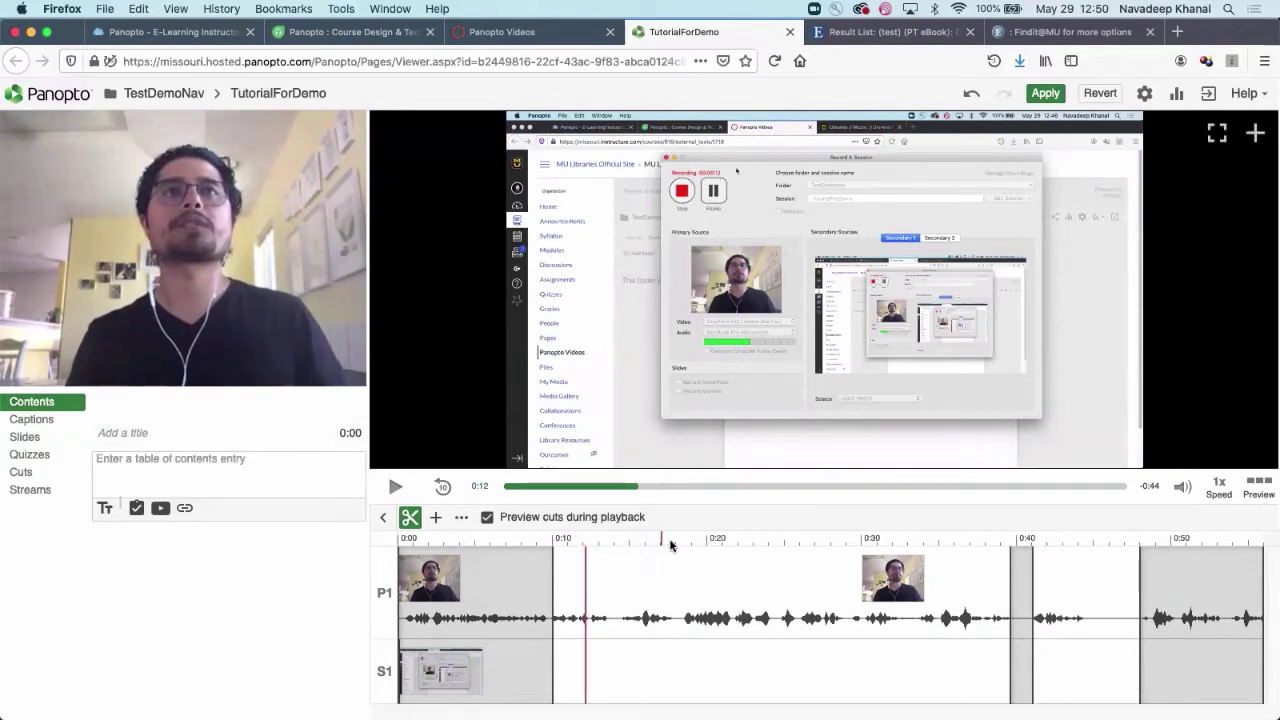
left_click(704, 538)
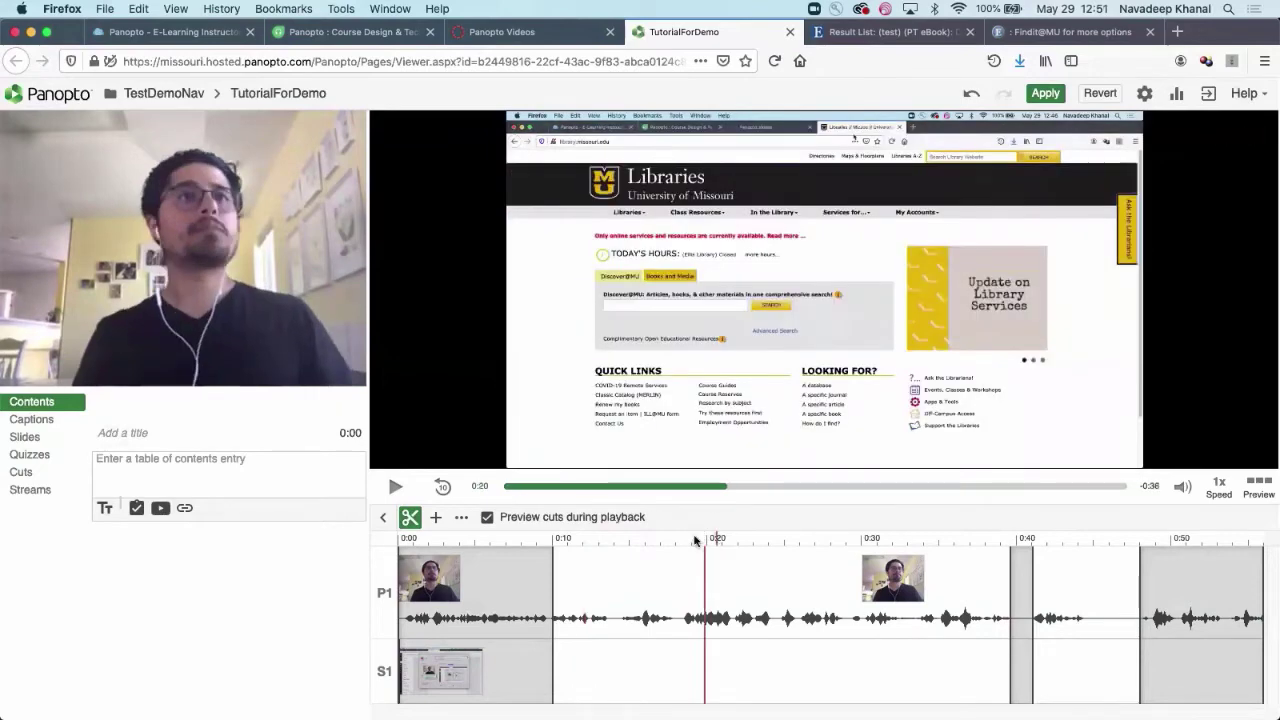
left_click(142, 468)
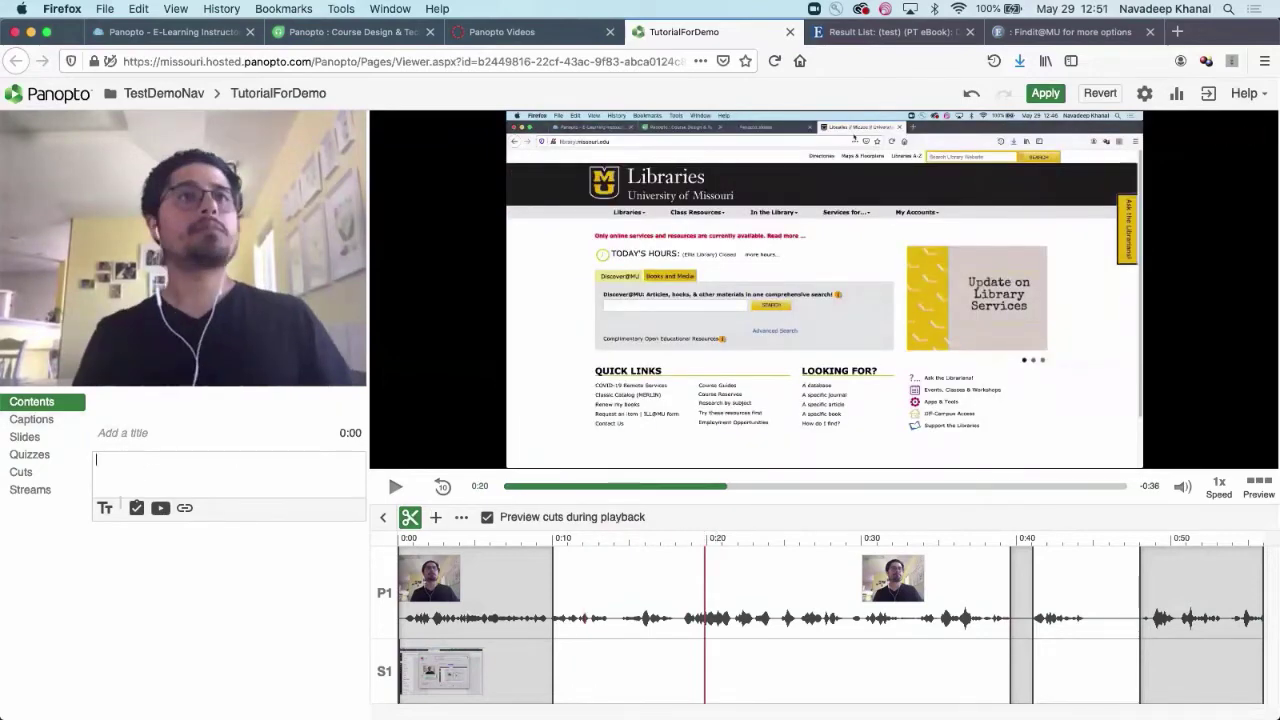
type("Library Gateway")
key("Return")
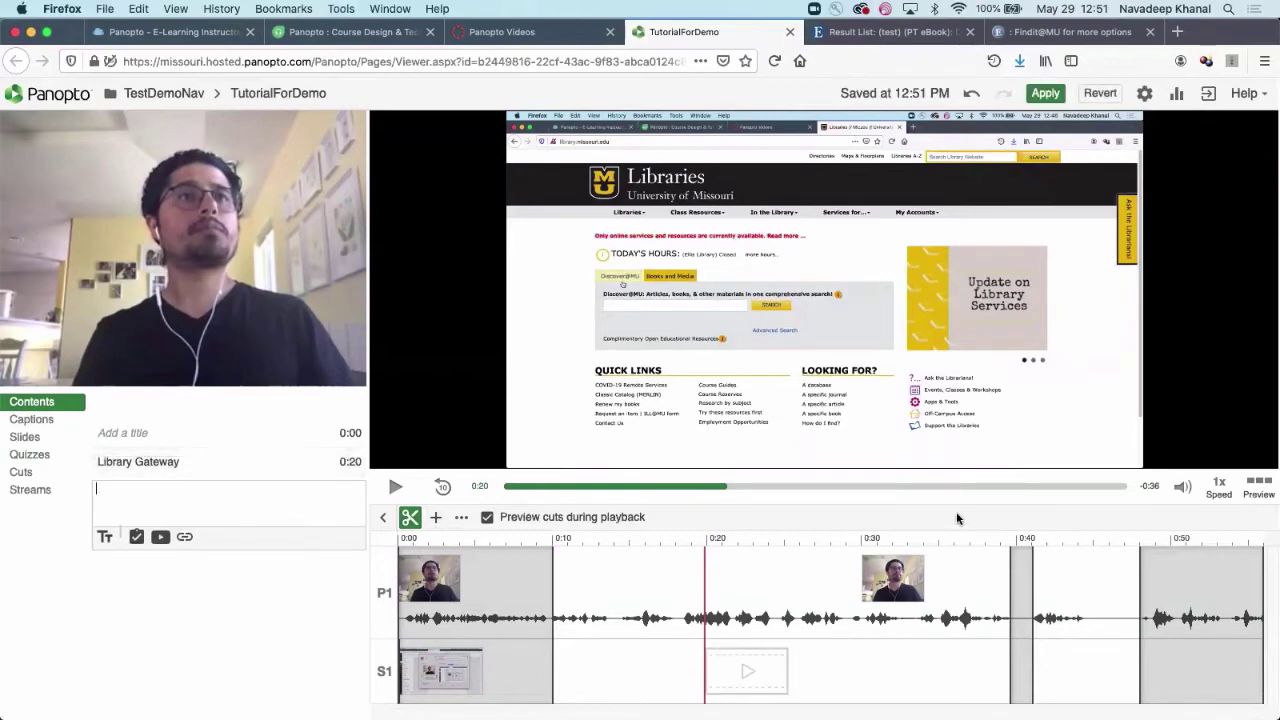
Add a table of contents entry named "EBooks Search" at 0:22 of the recording.
left_click(808, 541)
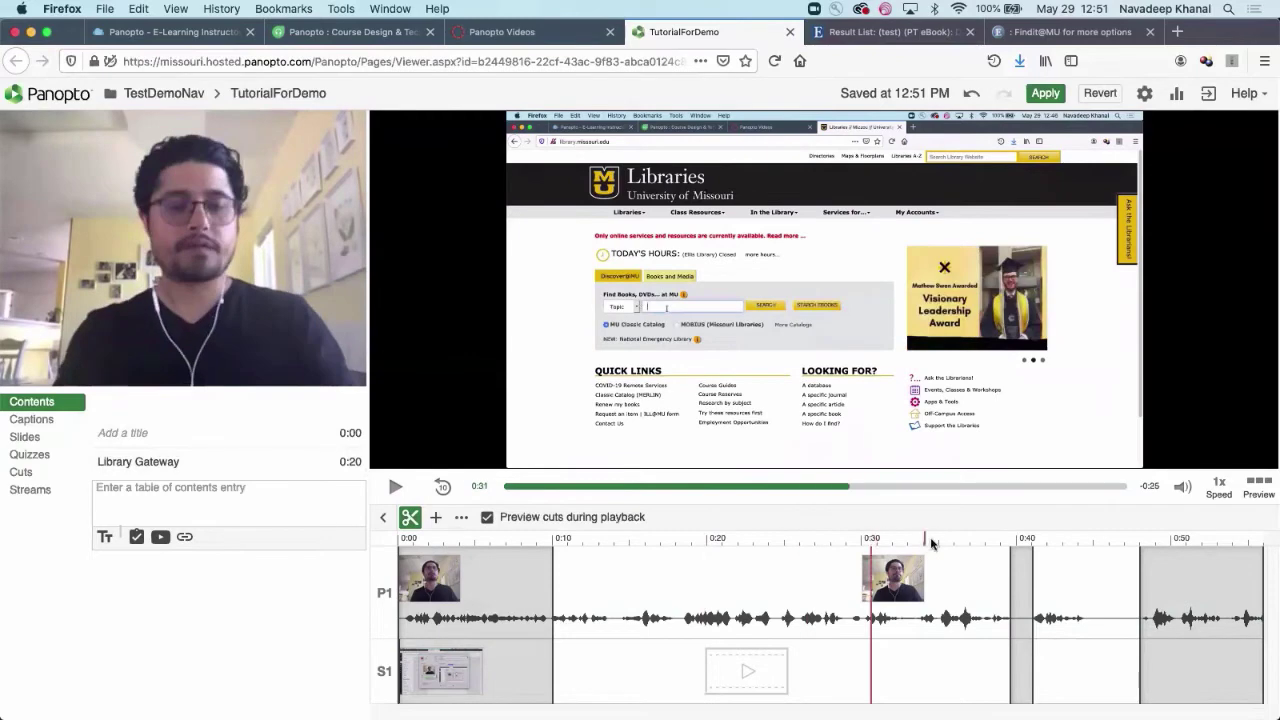
left_click(740, 540)
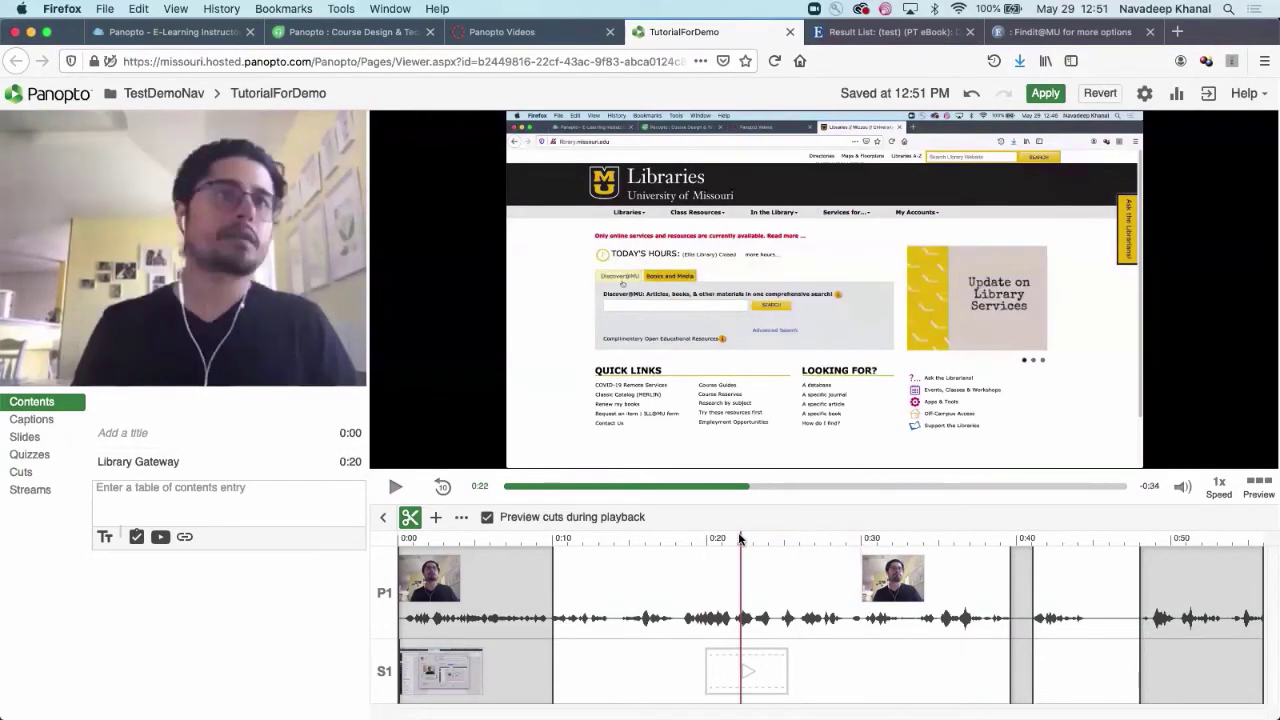
left_click(241, 515)
type("EBooks Search")
key("Return")
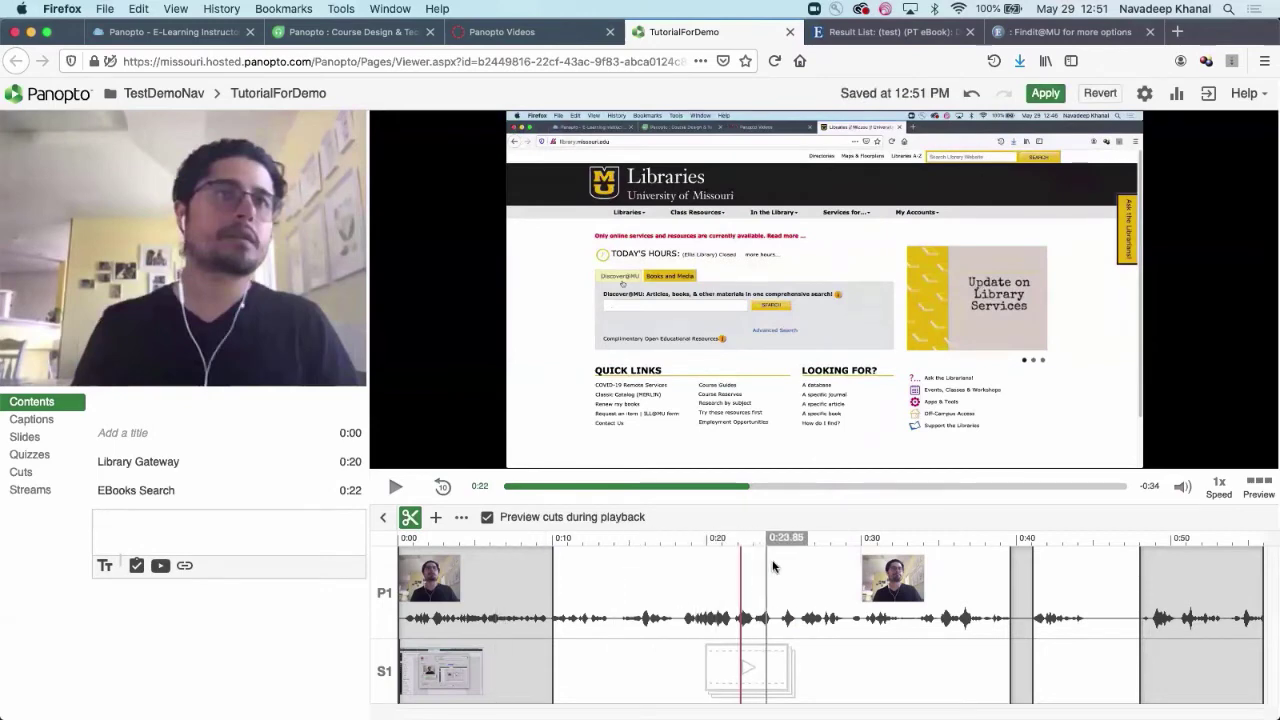
Find the search results page in the recording and add a table of contents entry named "Results" at 0:42.
left_click(856, 541)
left_click(980, 541)
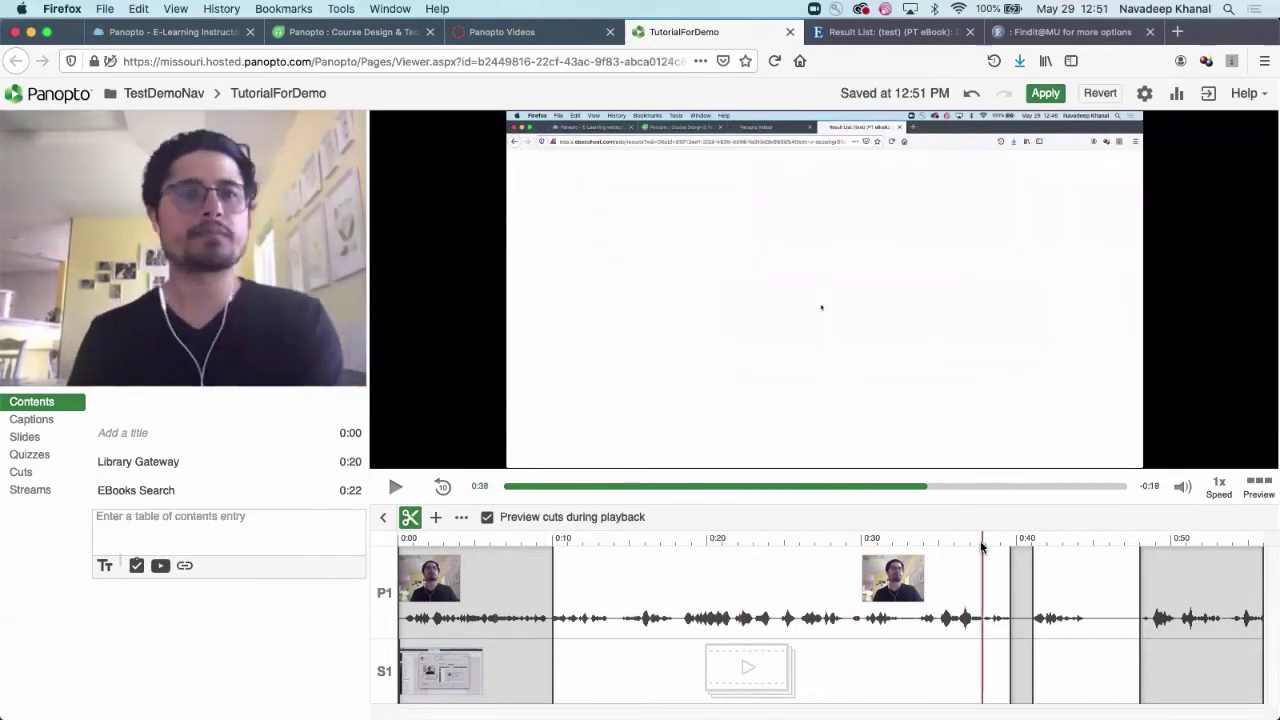
left_click(1046, 540)
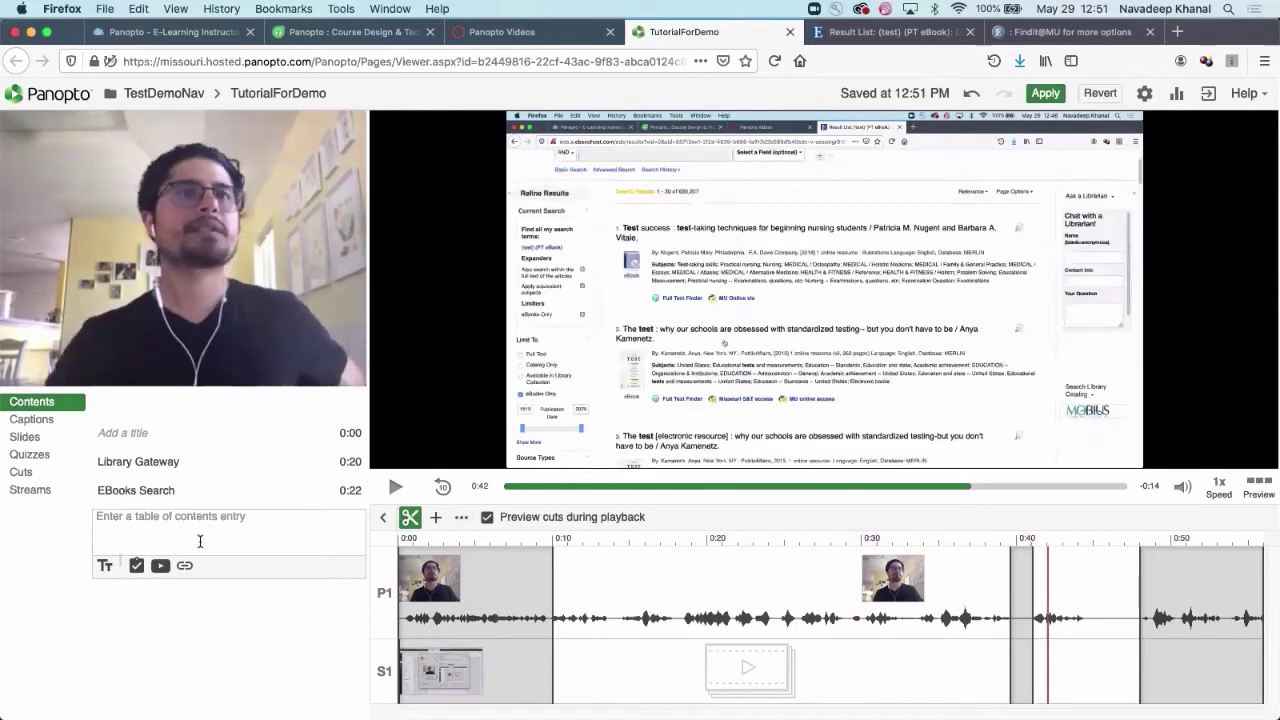
left_click(136, 524)
type("Results")
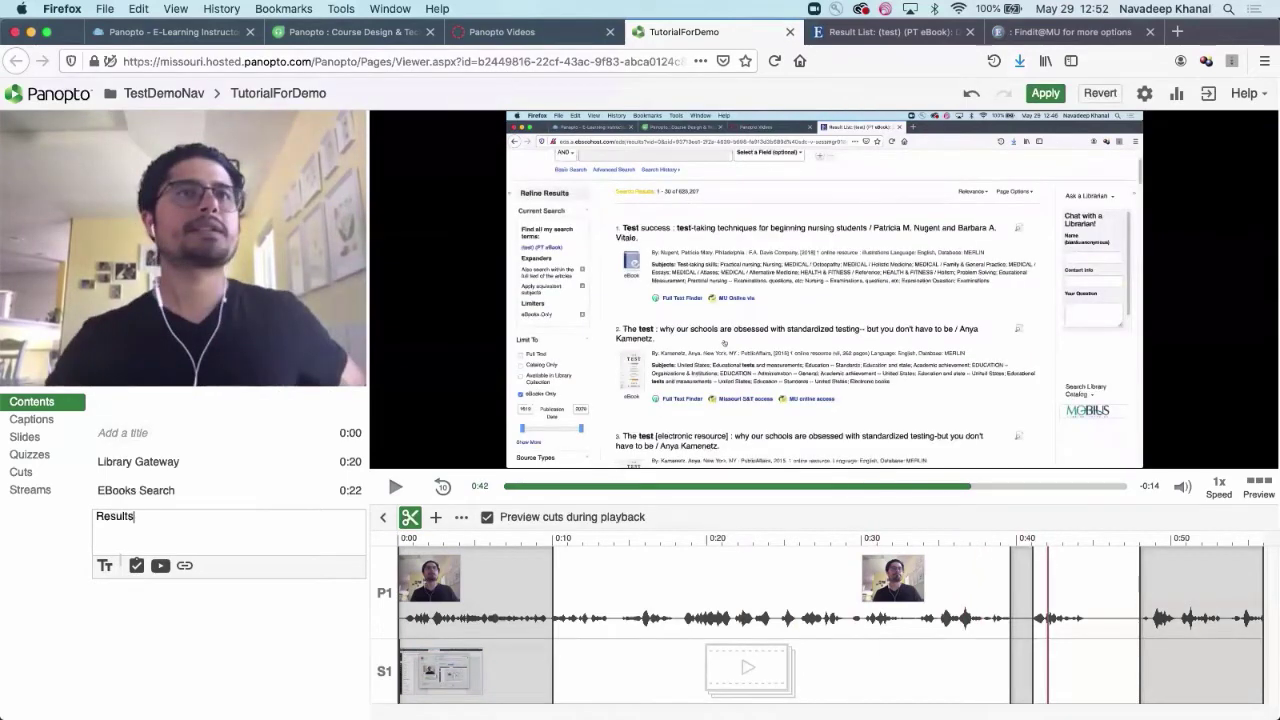
key("Return")
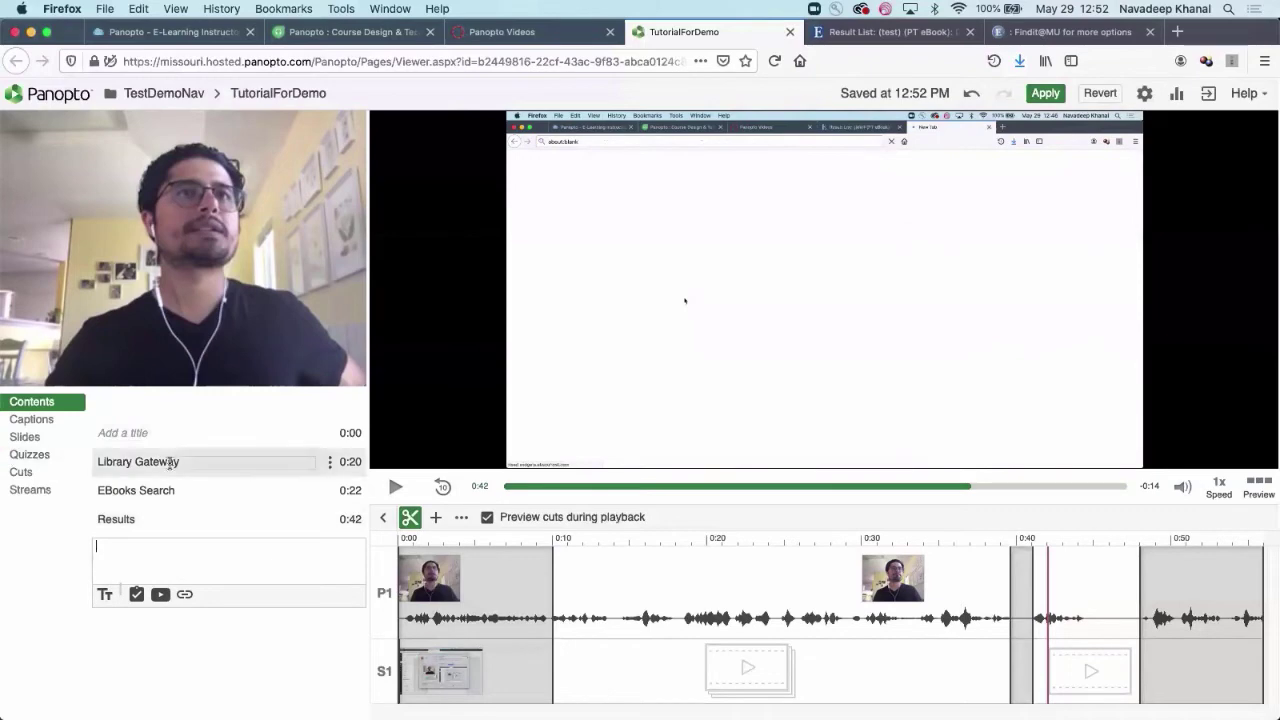
Check the Library Gateway, EBooks Search and Results entries by jumping to each, and return the playhead to 0:20.
left_click(168, 462)
left_click(170, 489)
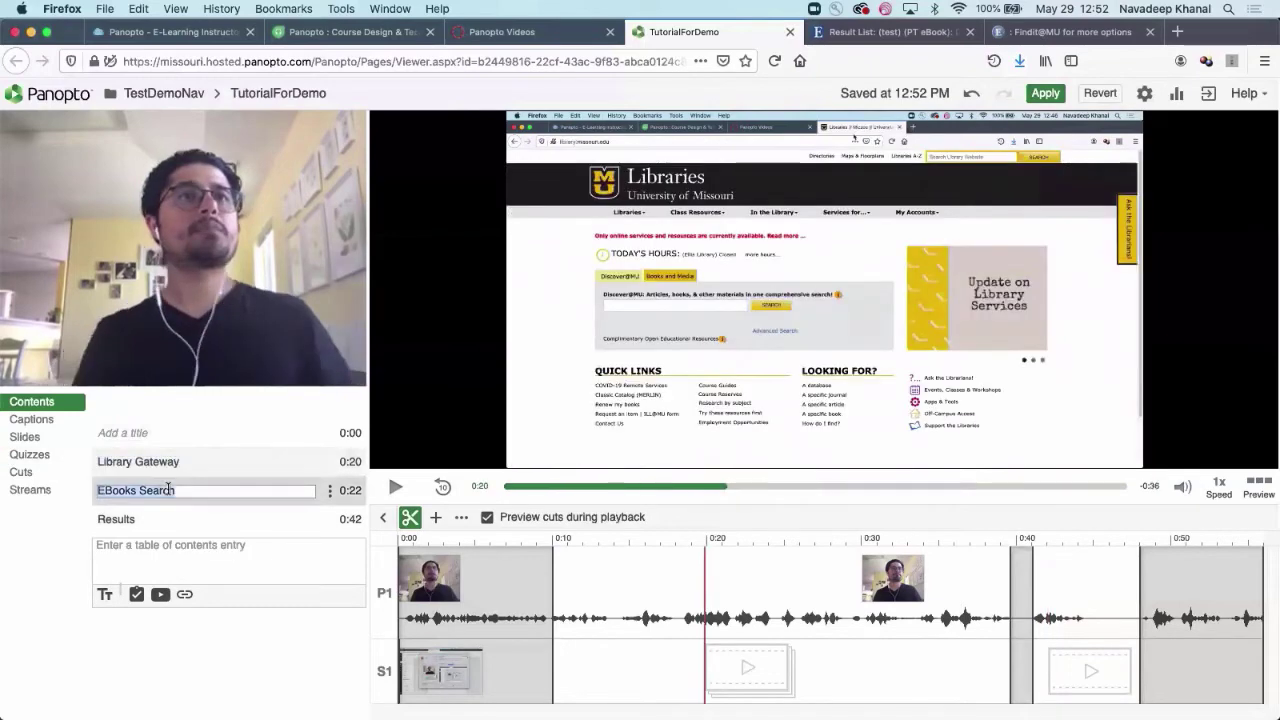
left_click(120, 521)
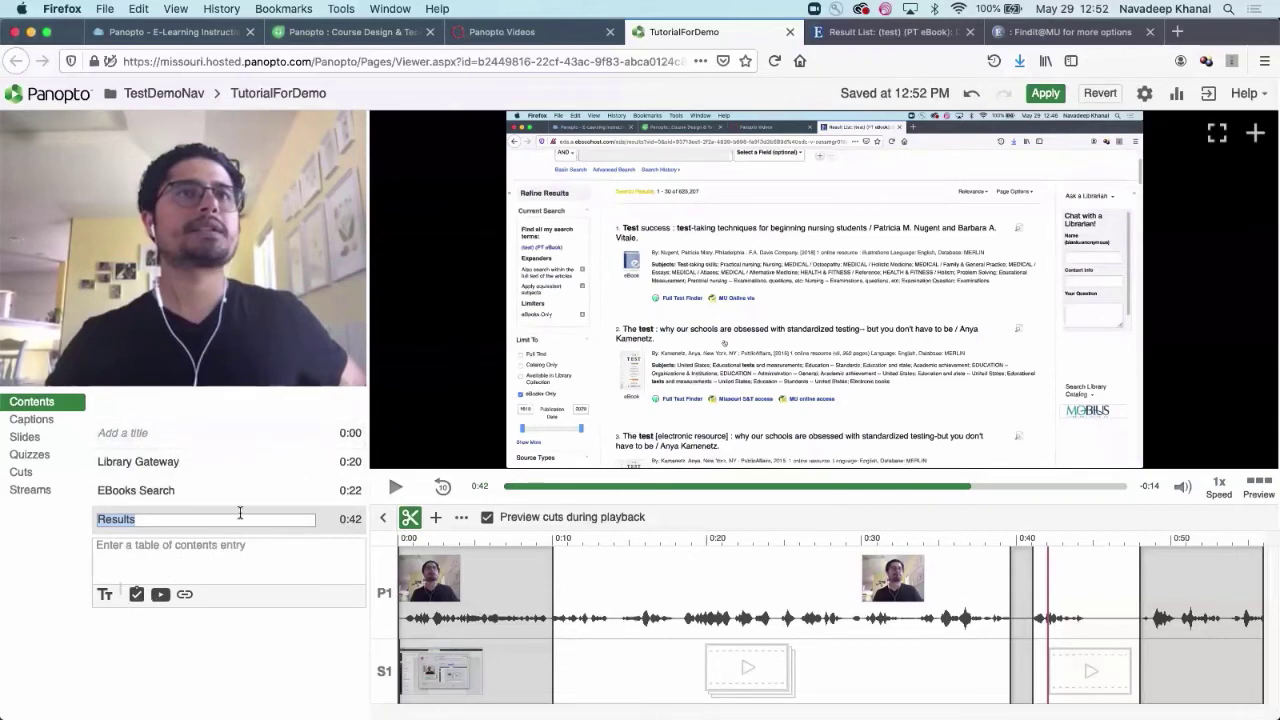
left_click(268, 614)
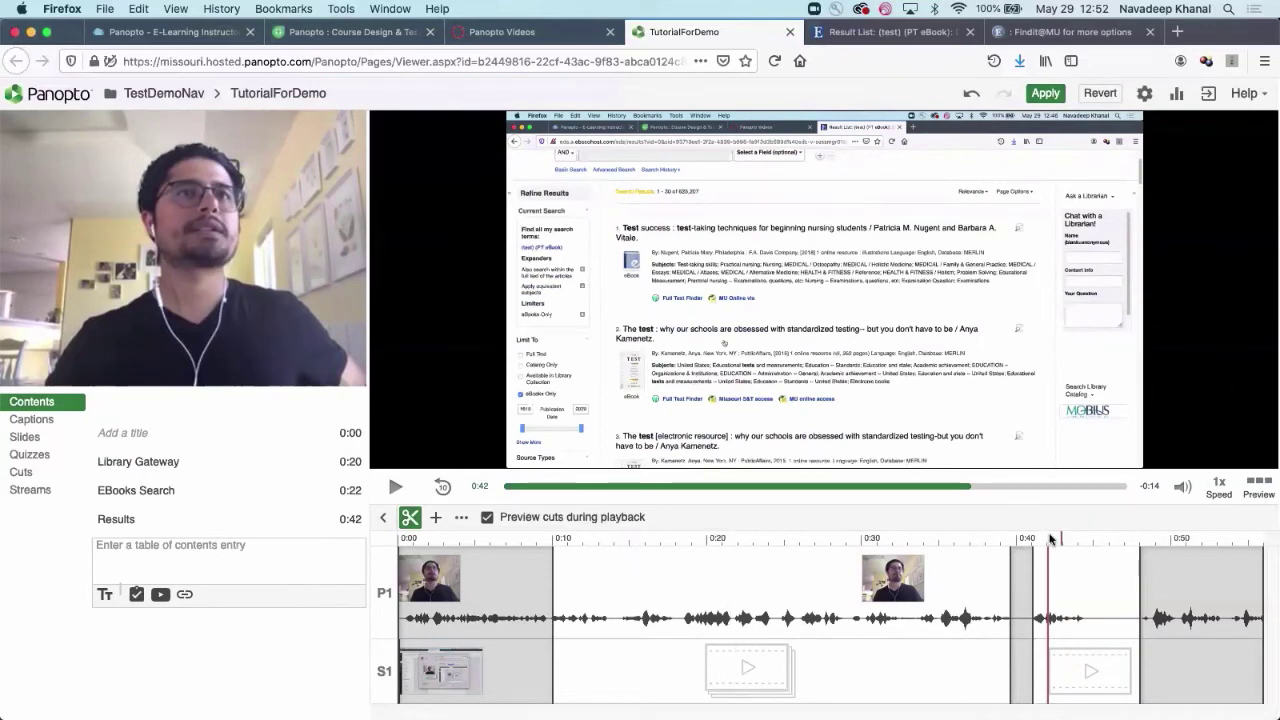
left_click(706, 544)
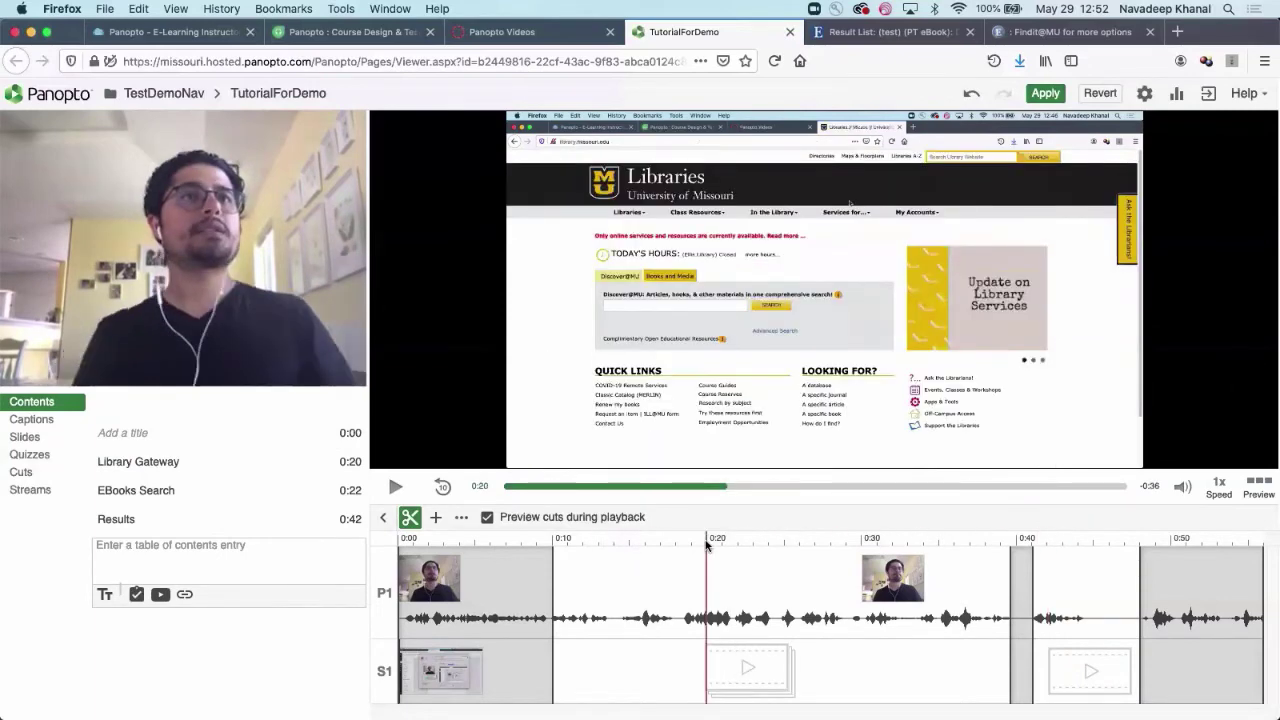
left_click(113, 549)
type("Gateway Quiz")
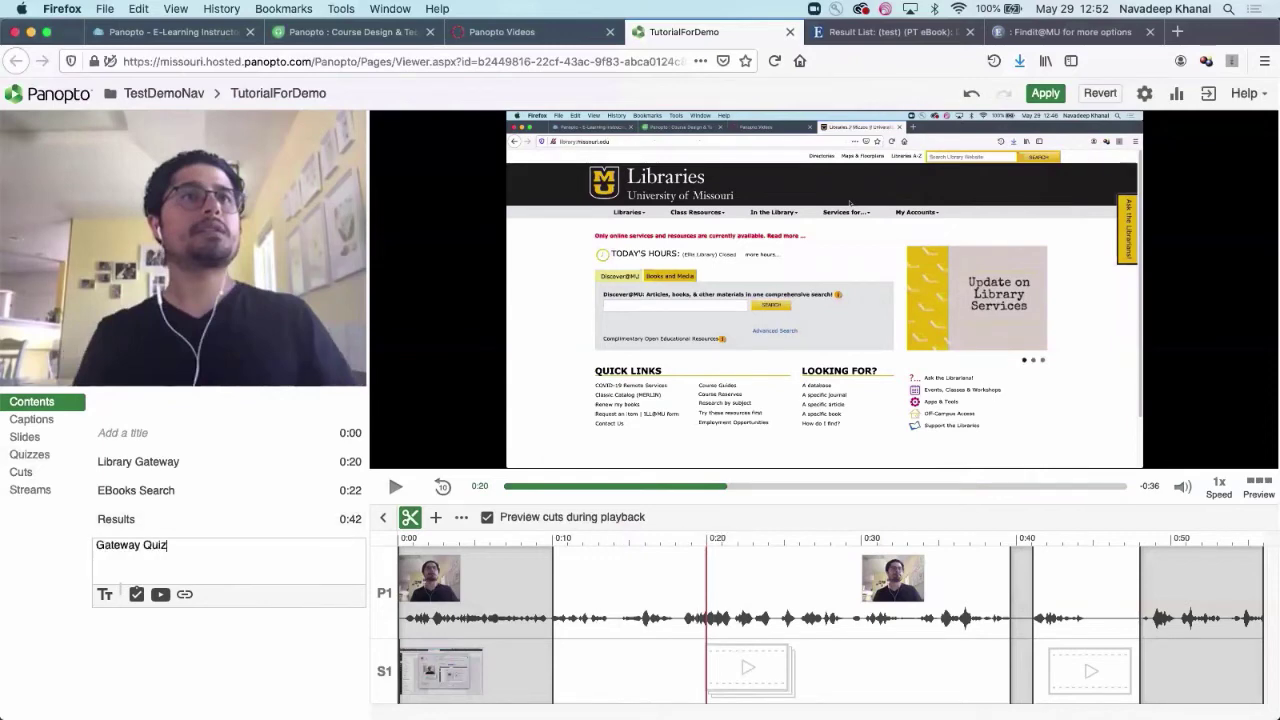
key("Return")
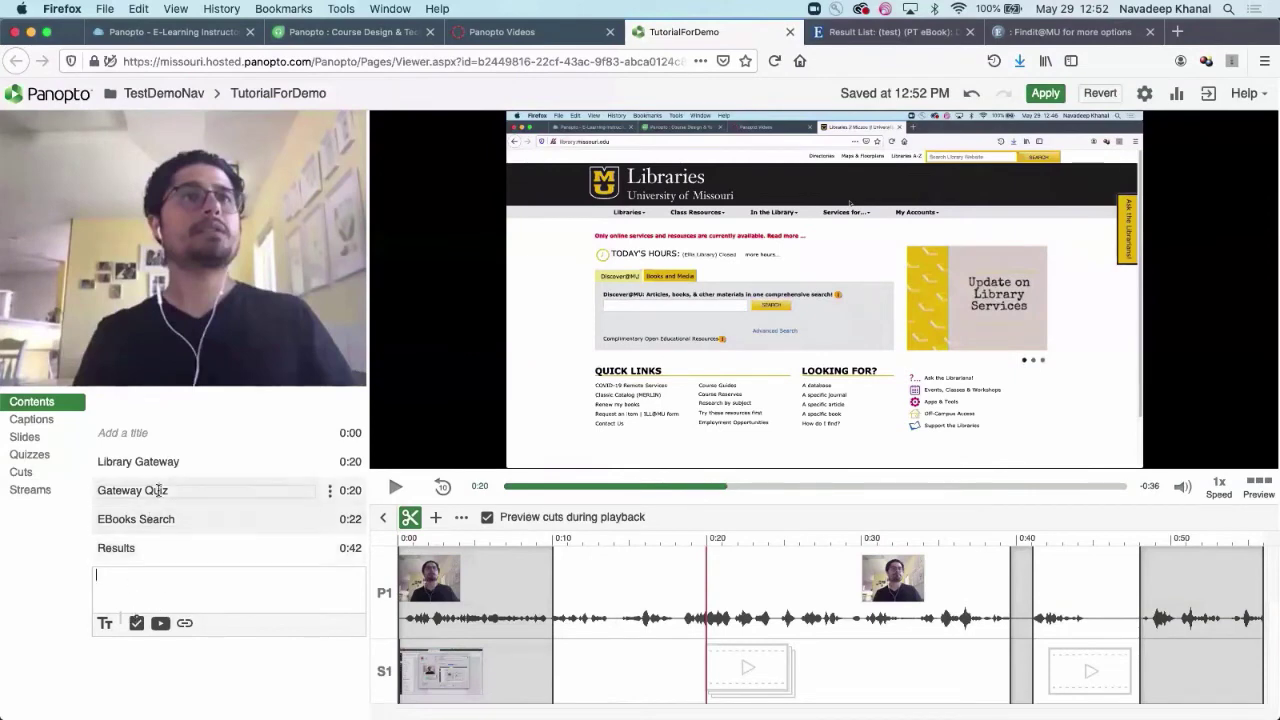
left_click(330, 494)
left_click(312, 464)
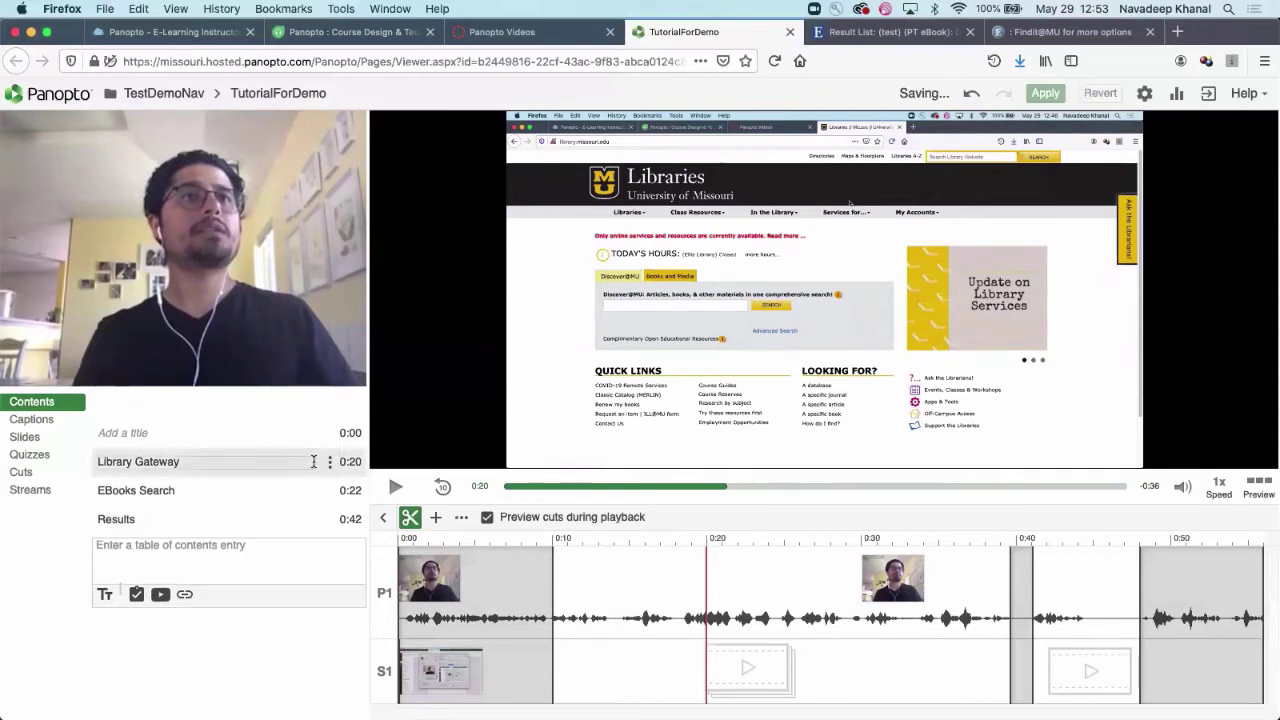
Insert a quiz titled "Gateway Quiz" at 0:20 with the multiple-choice question "Where are the library hours".
left_click(145, 547)
type("Gateway Quiz")
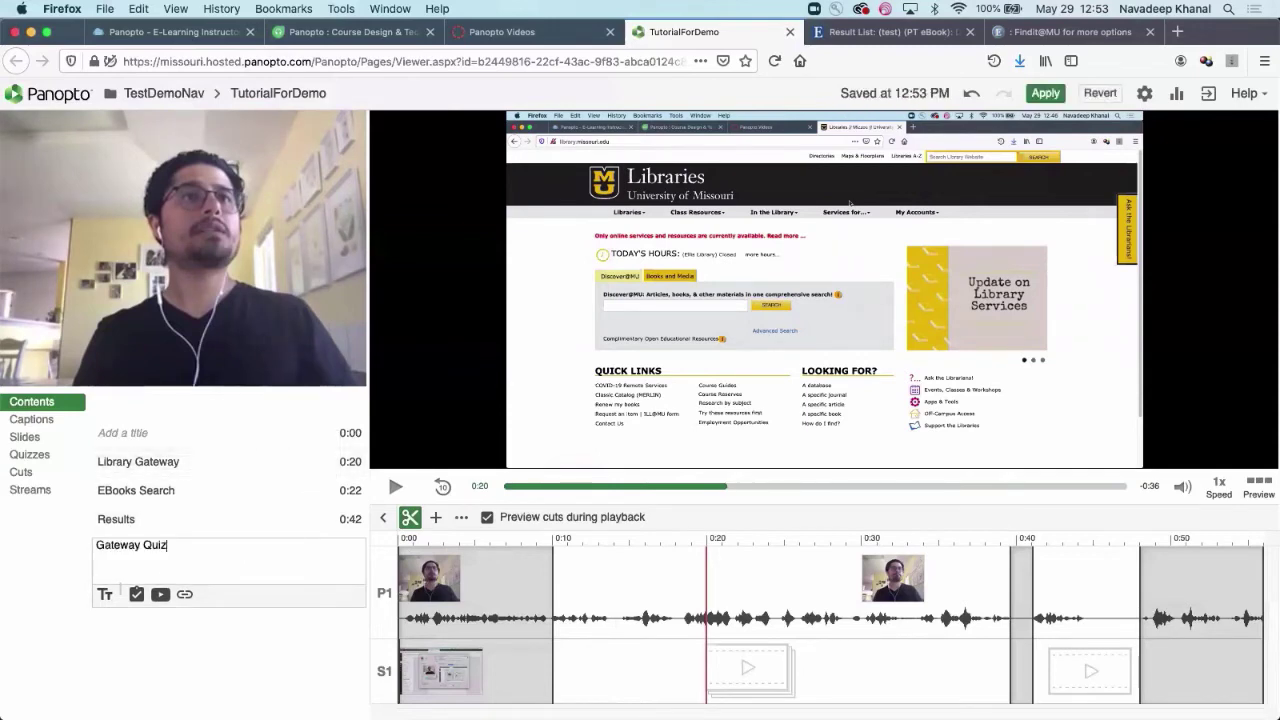
left_click(137, 595)
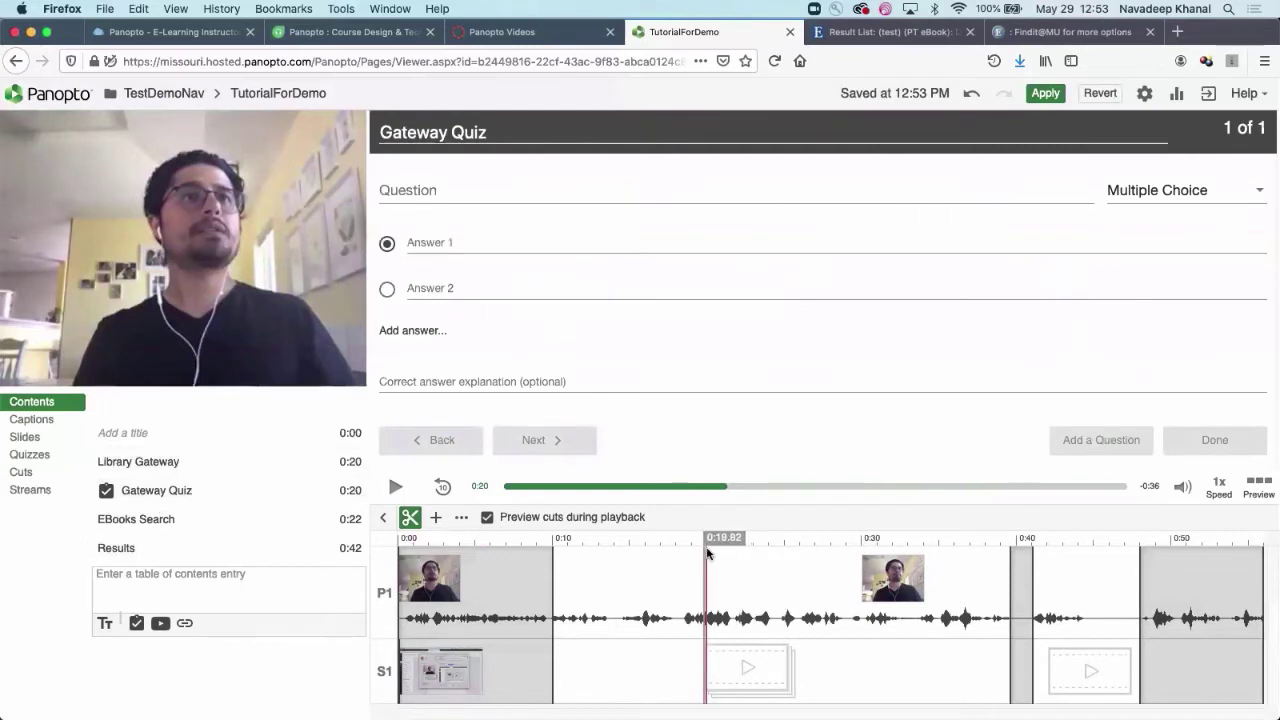
left_click(486, 195)
type("Where a")
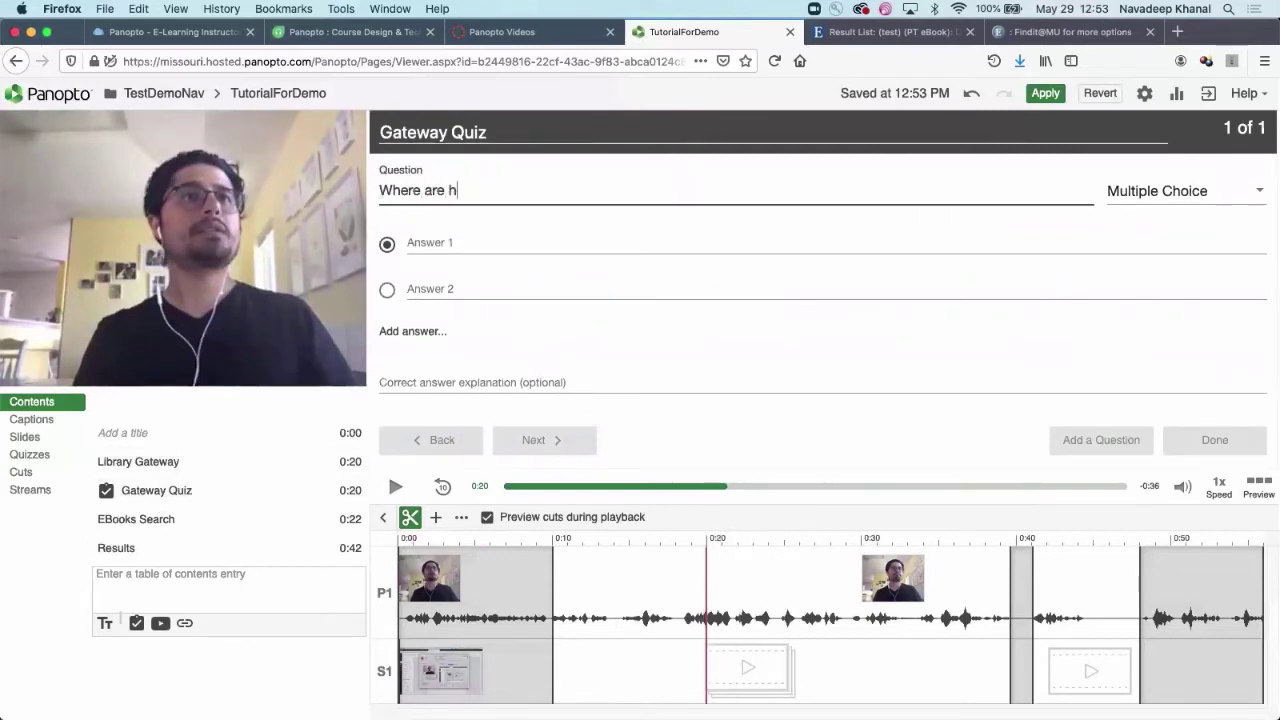
type("re the library hours")
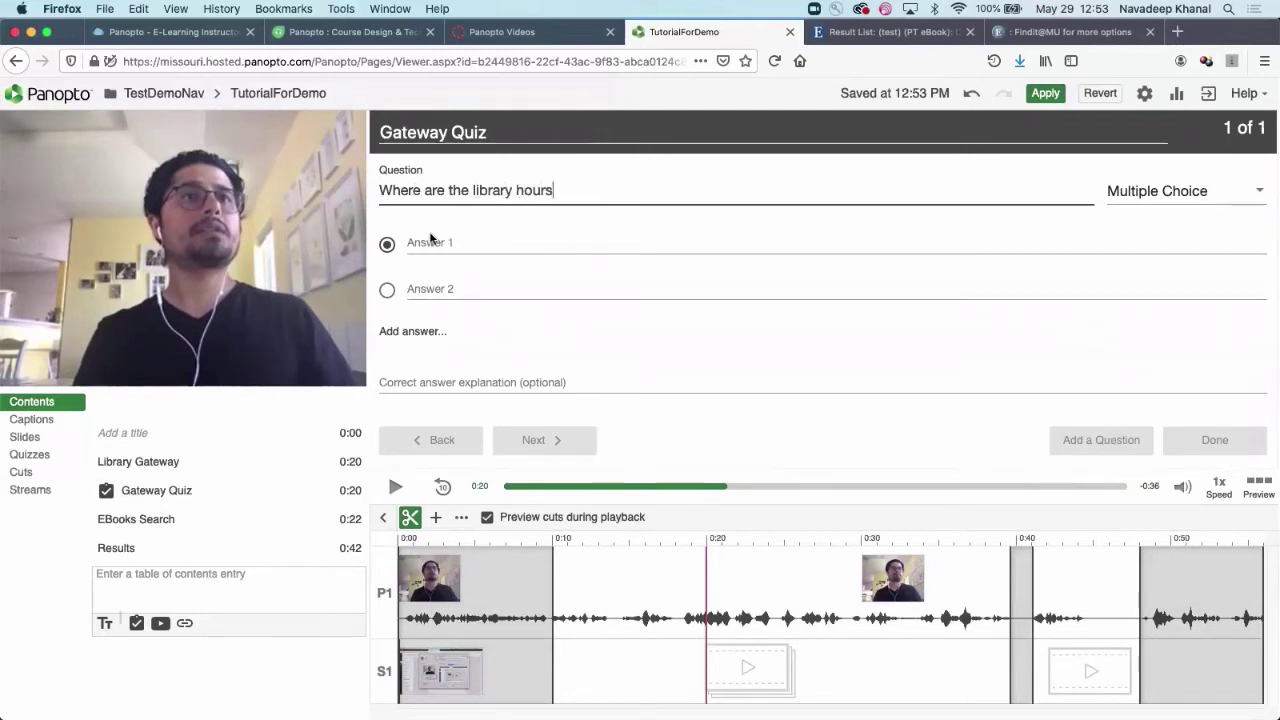
Enter "Top of the page" and "bottom of the page" as the two answers to the library hours question.
left_click(420, 243)
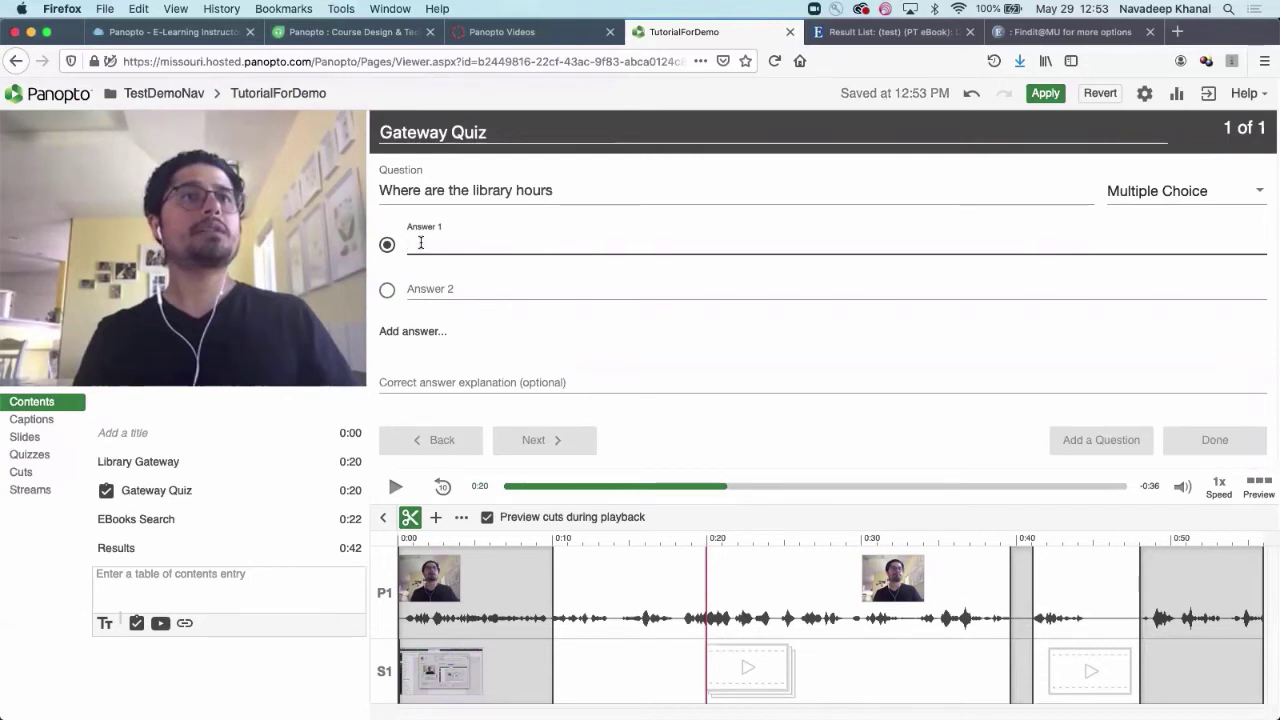
type("Top of the page")
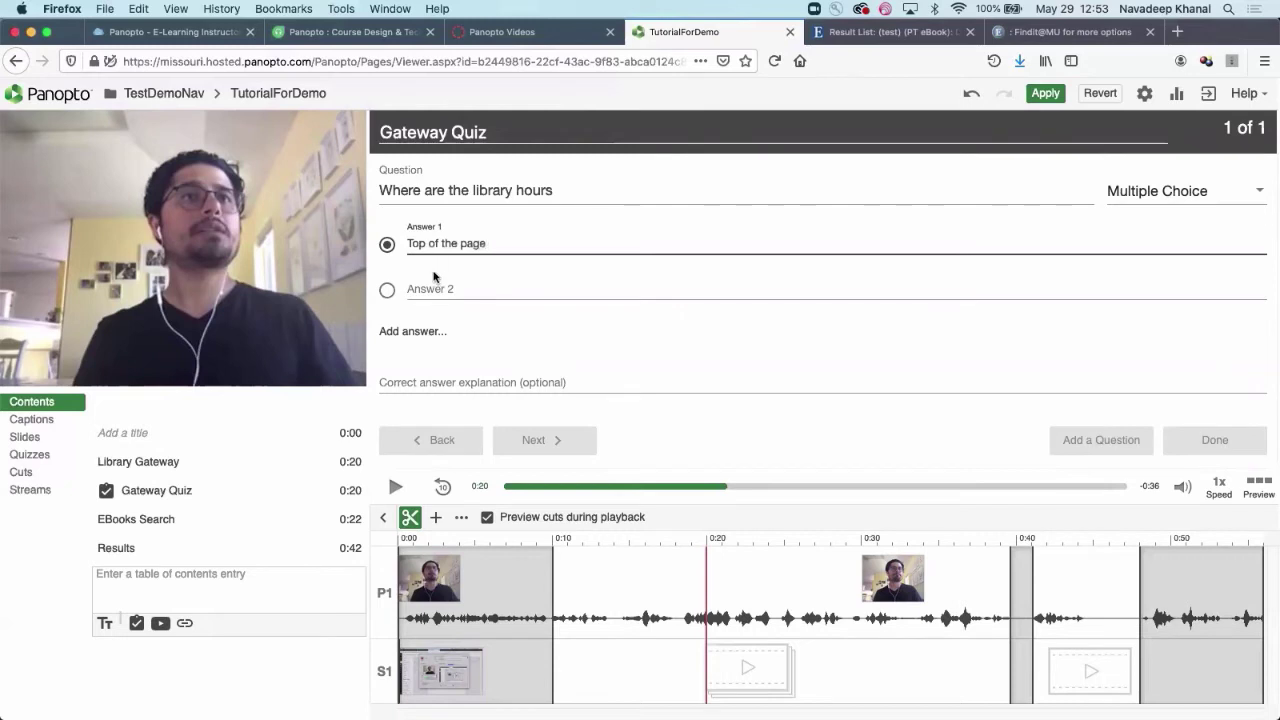
left_click(432, 279)
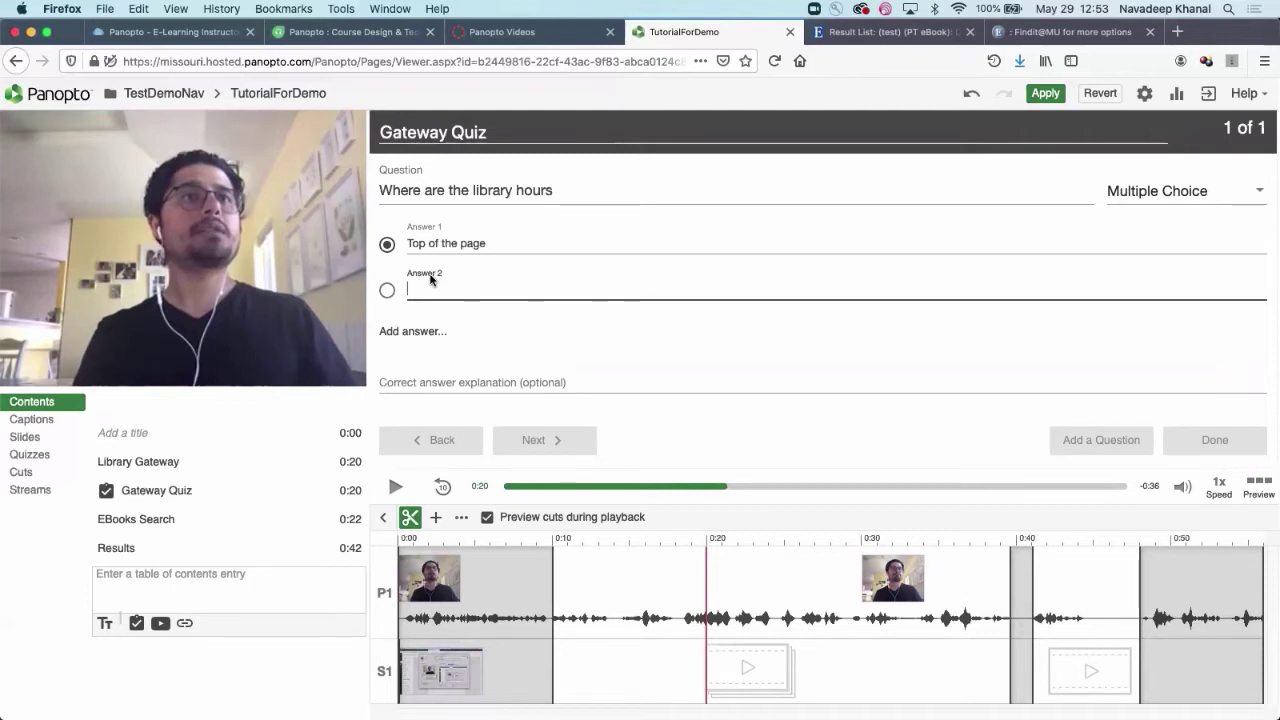
type("bottom of the page")
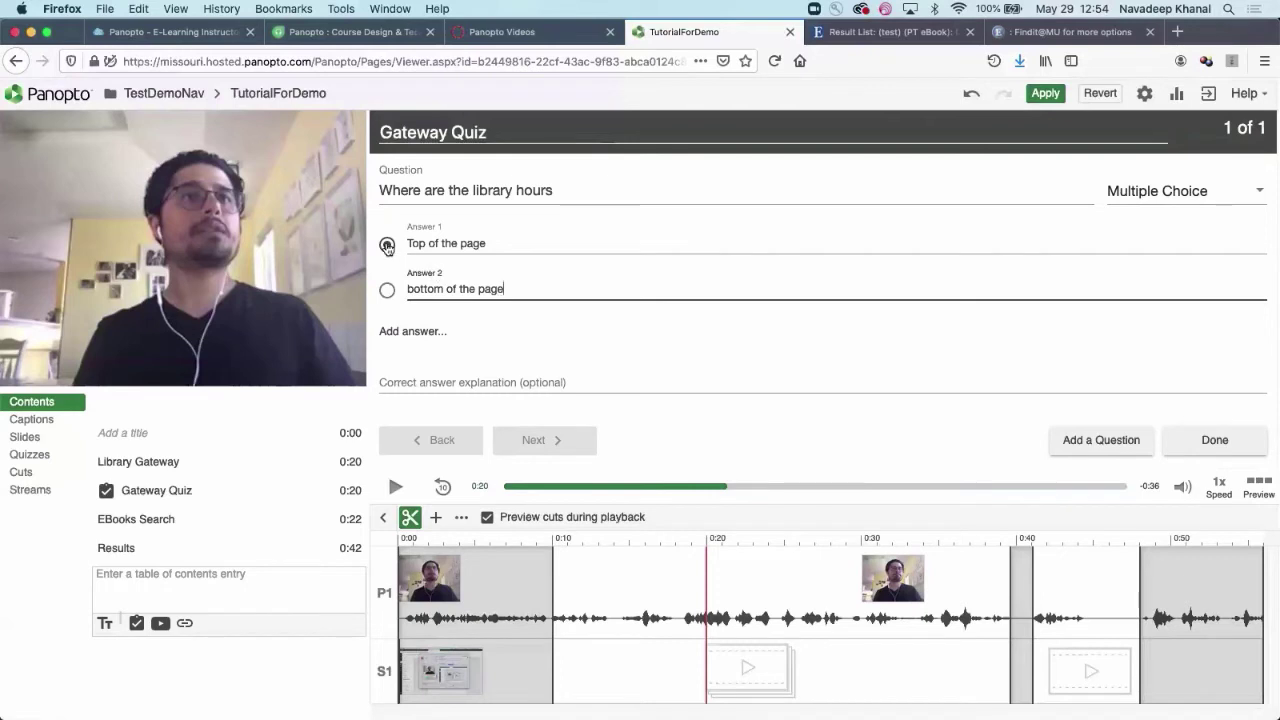
Keep the first answer as correct and complete the question with the explanation "Yes please look at the top but there are other places too.".
left_click(387, 289)
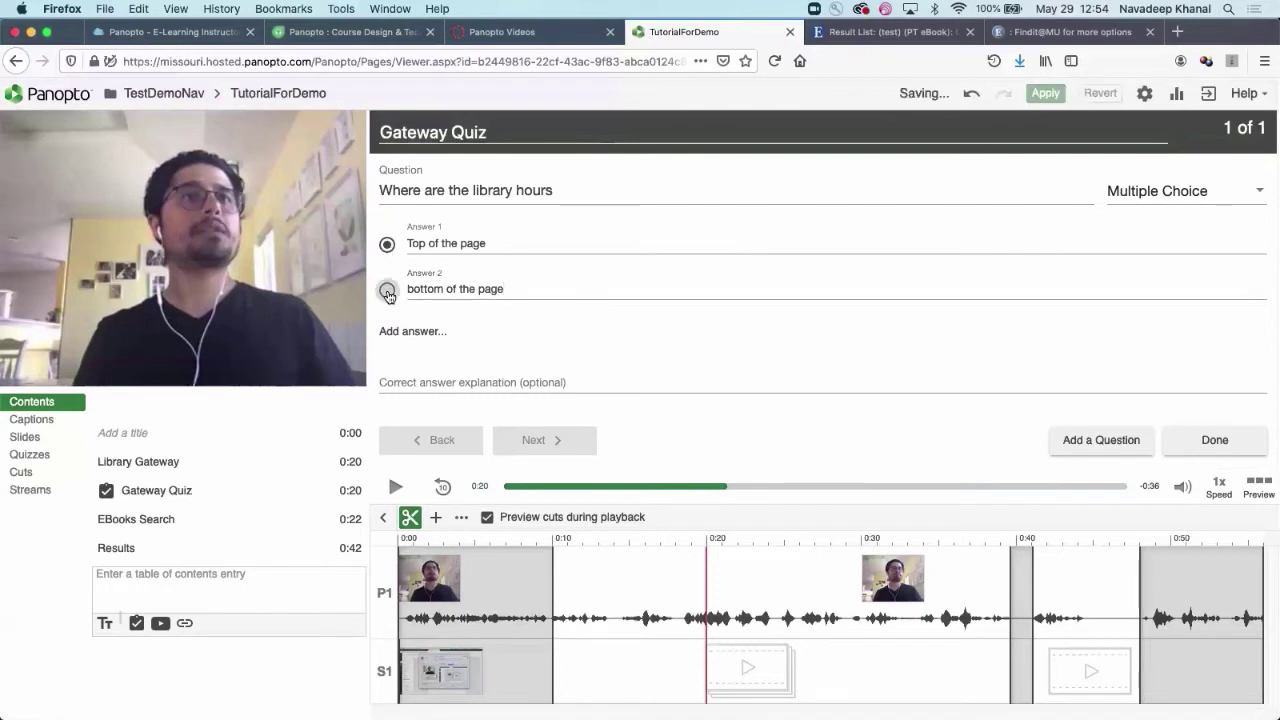
left_click(387, 245)
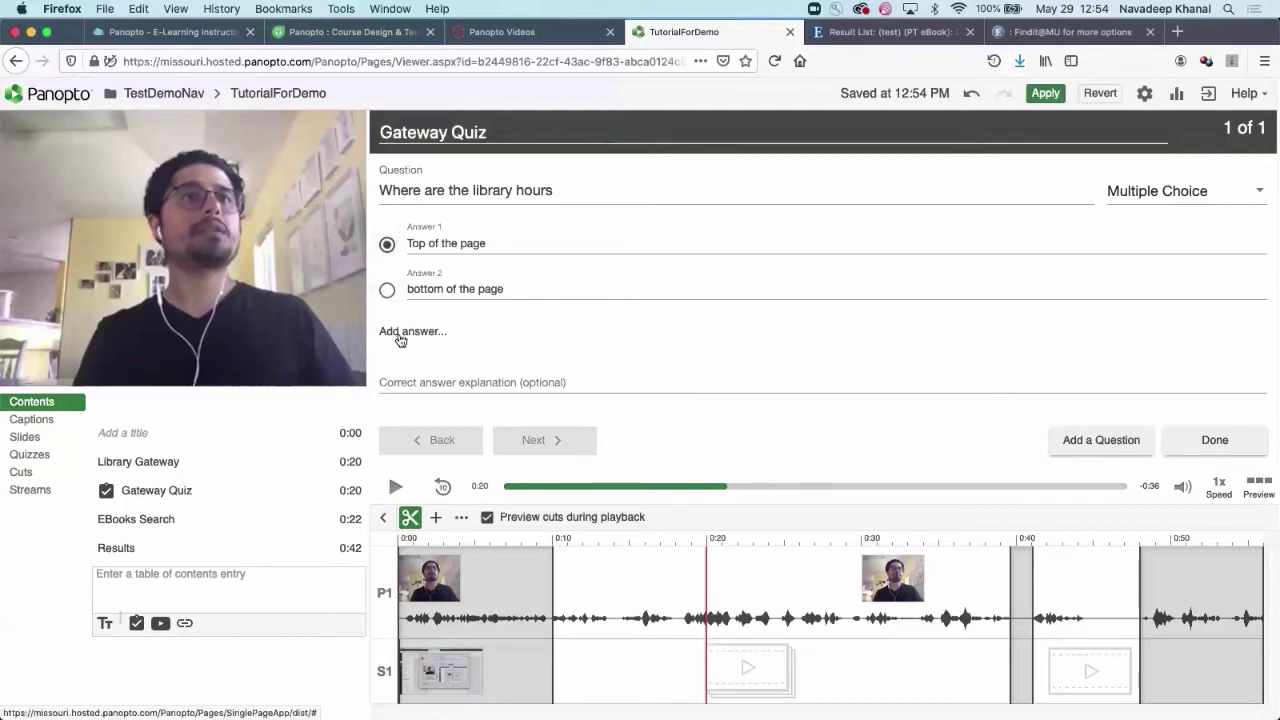
left_click(416, 381)
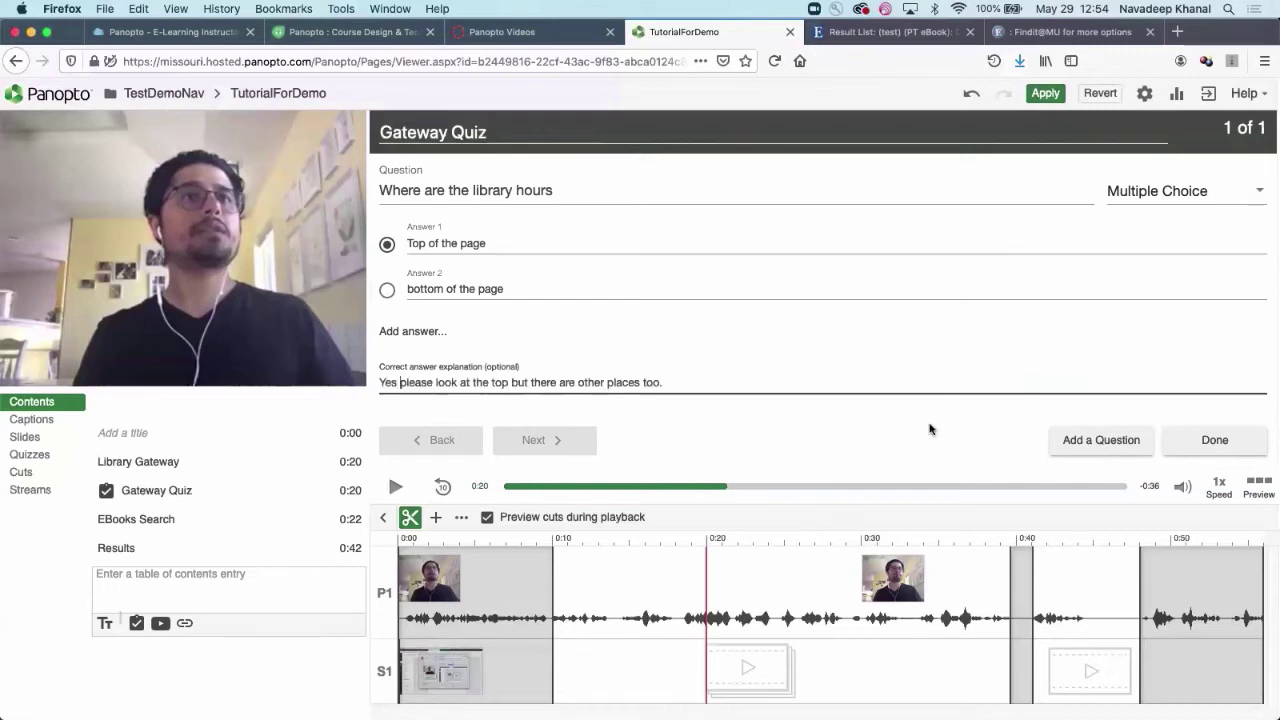
left_click(1223, 454)
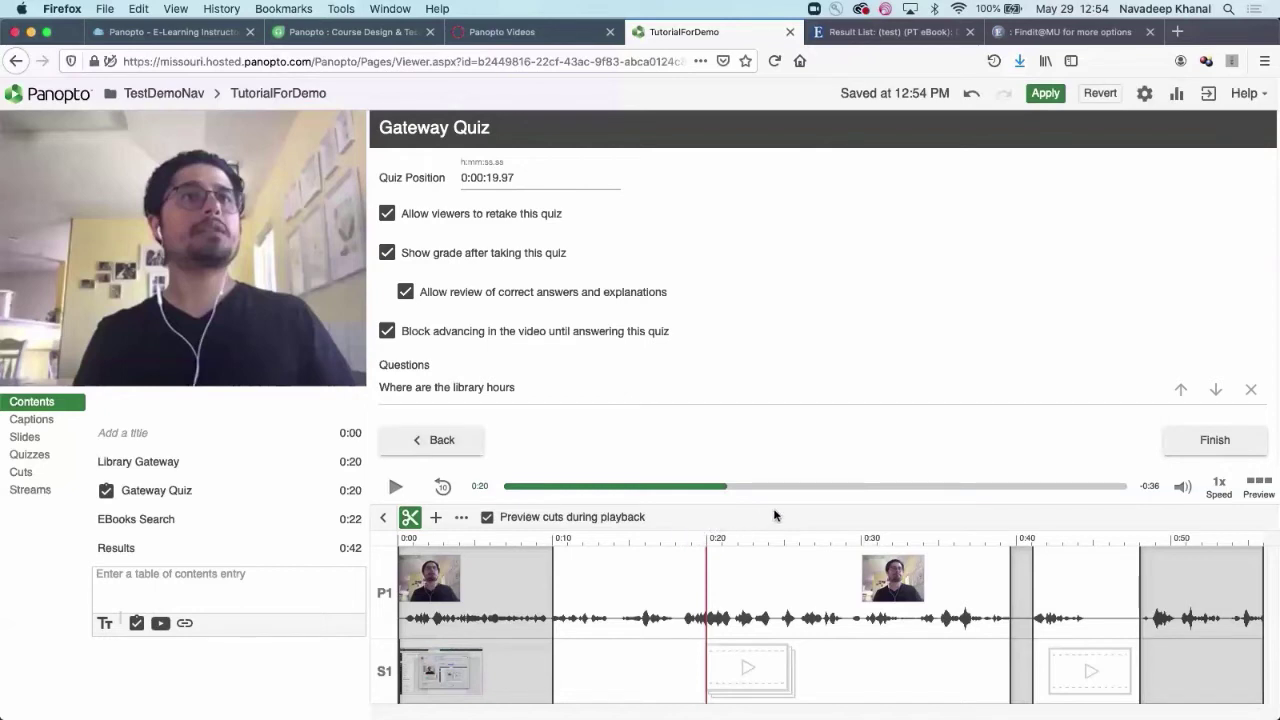
Import the automatic captions into the recording.
left_click(33, 420)
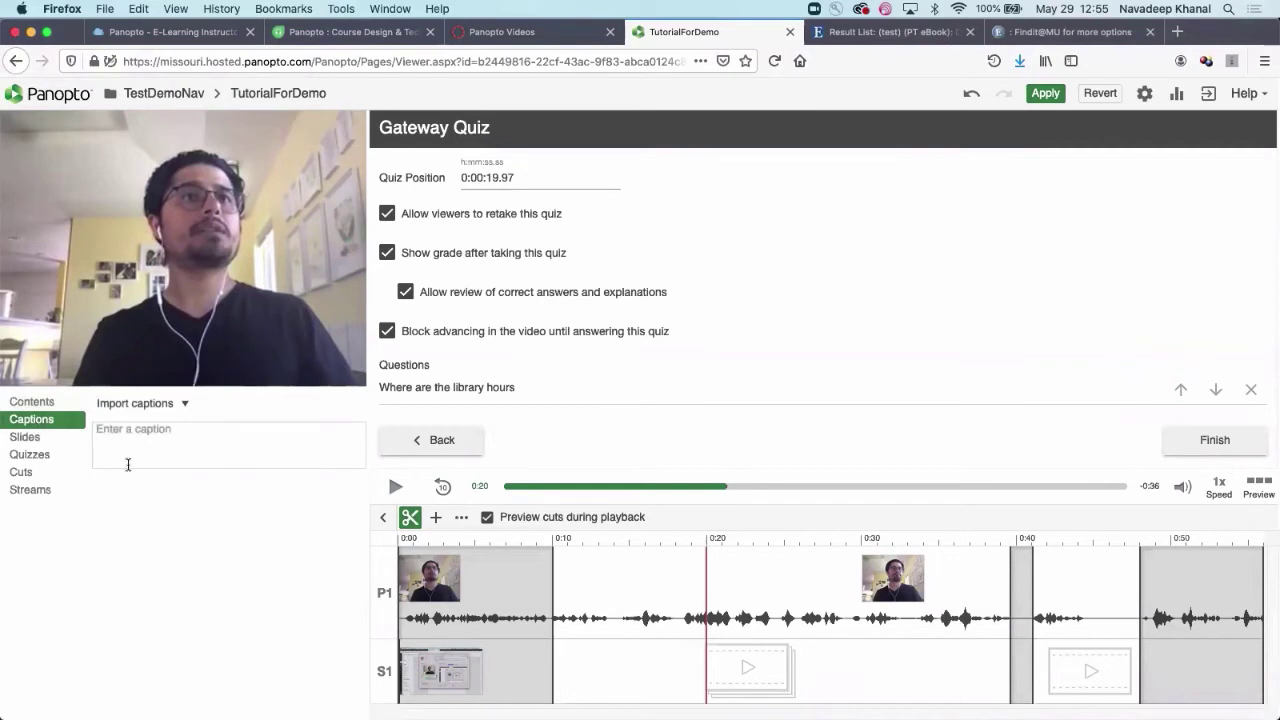
left_click(160, 405)
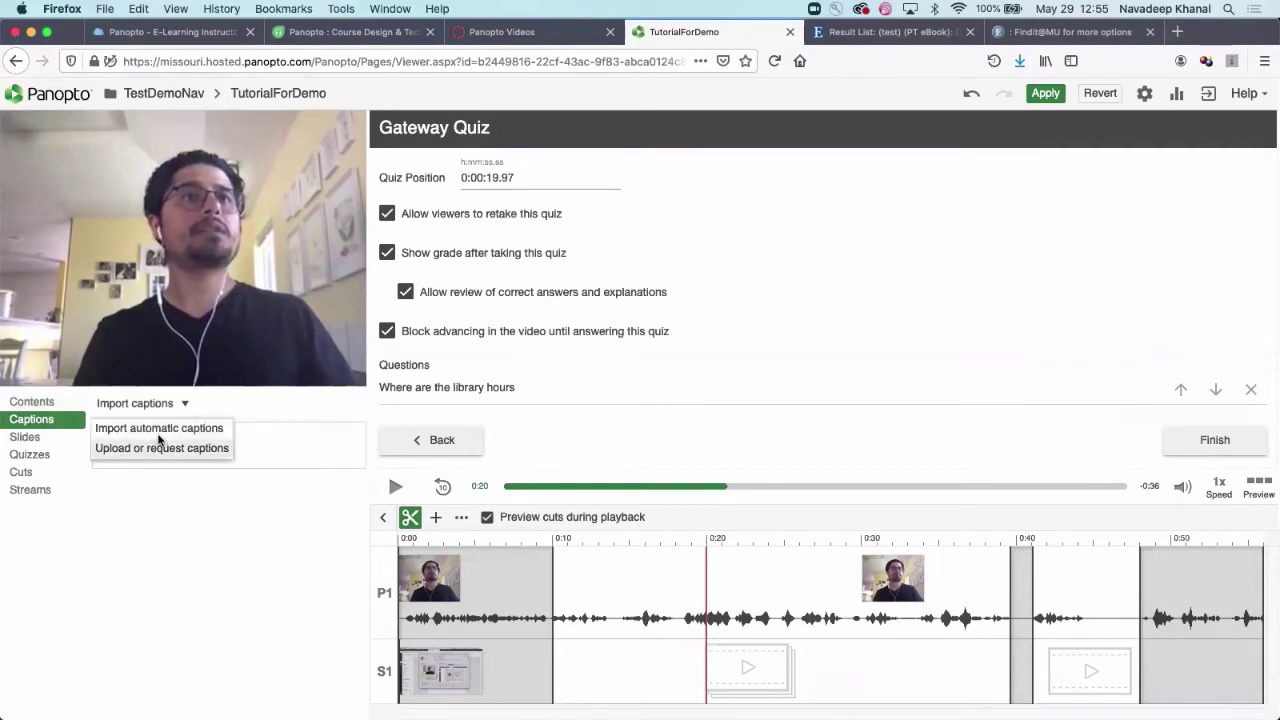
left_click(162, 430)
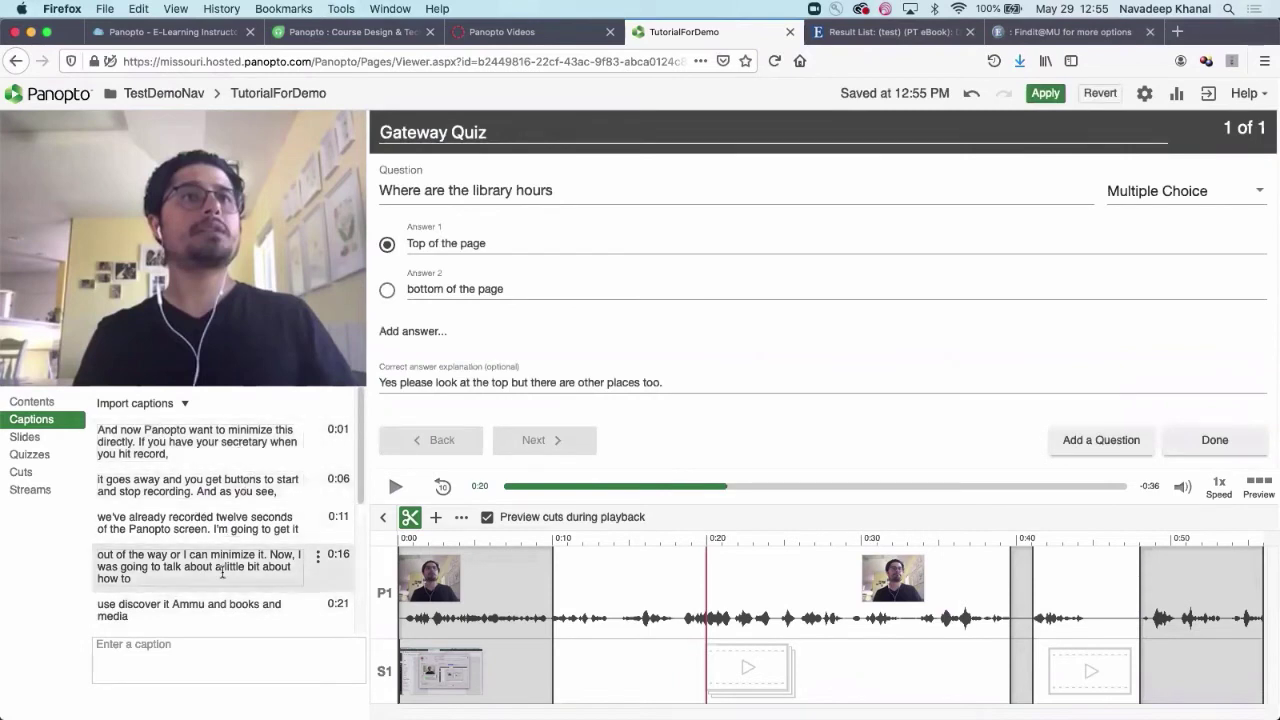
Correct the caption at 0:21 by replacing "discover it Ammu" with "Discover@MU".
scroll(222, 572, "down", 3)
left_click(213, 521)
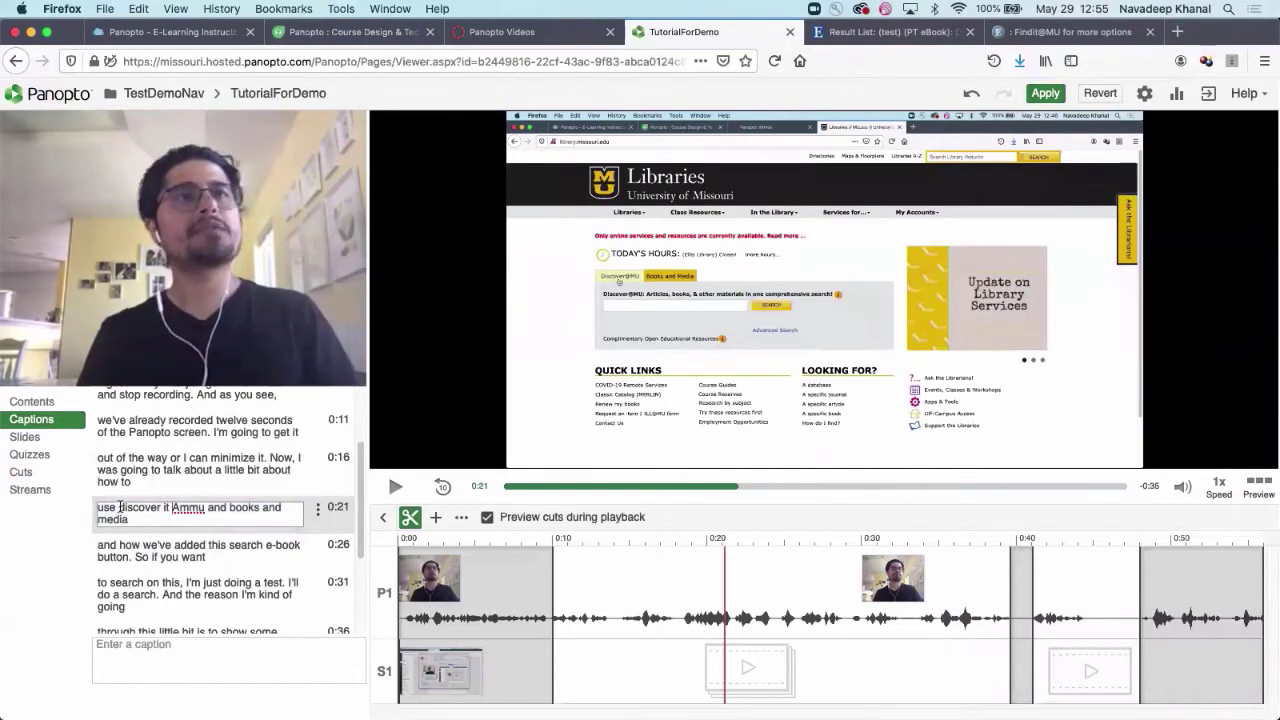
left_click_drag(118, 508, 208, 510)
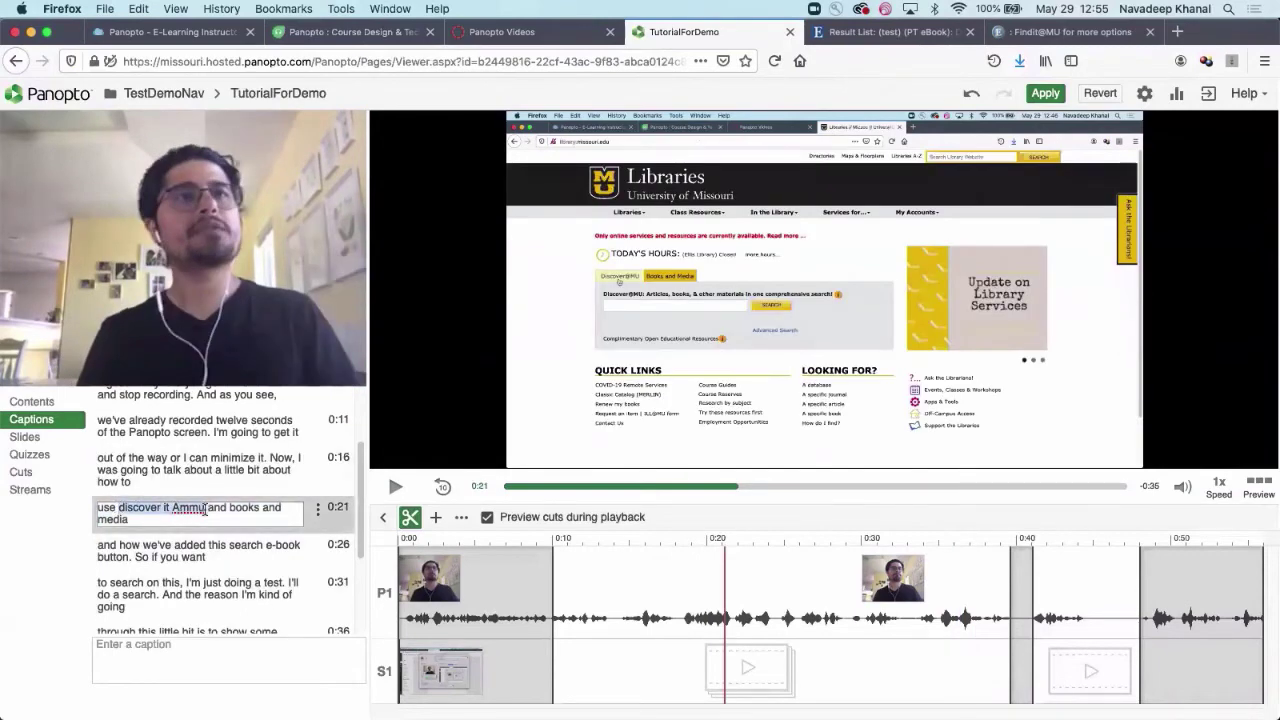
type("Discover@MU")
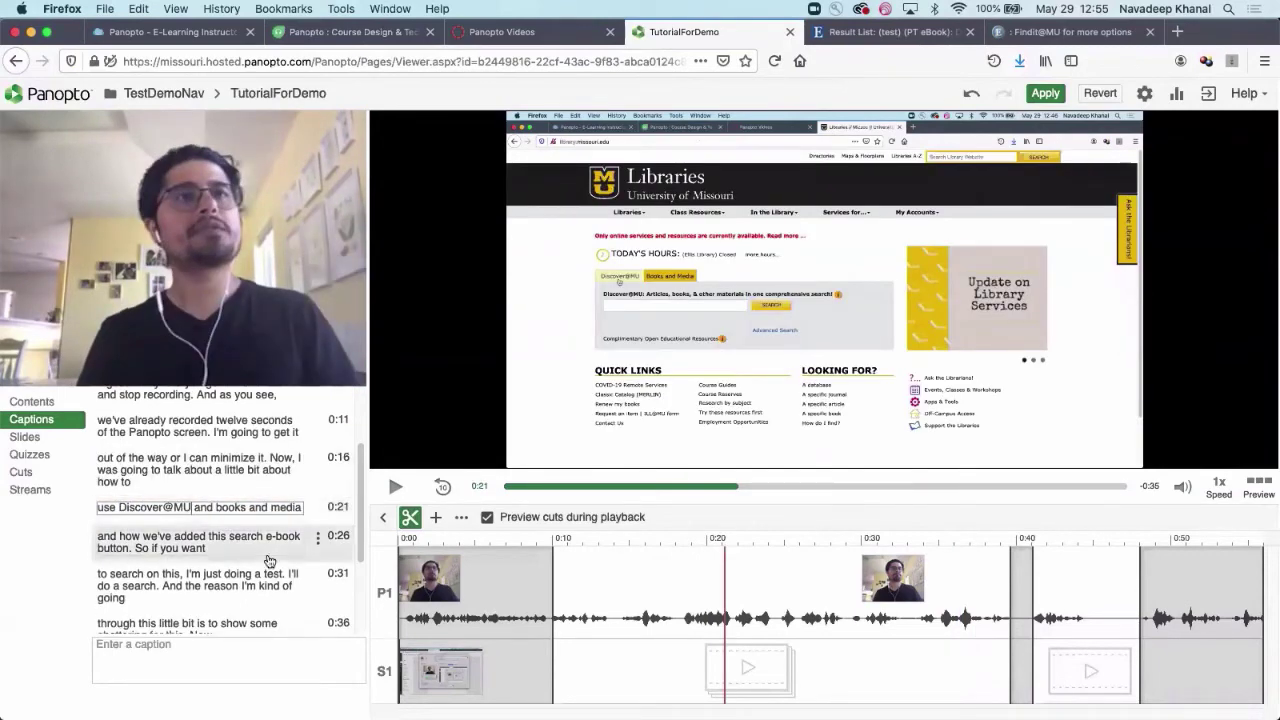
left_click(62, 555)
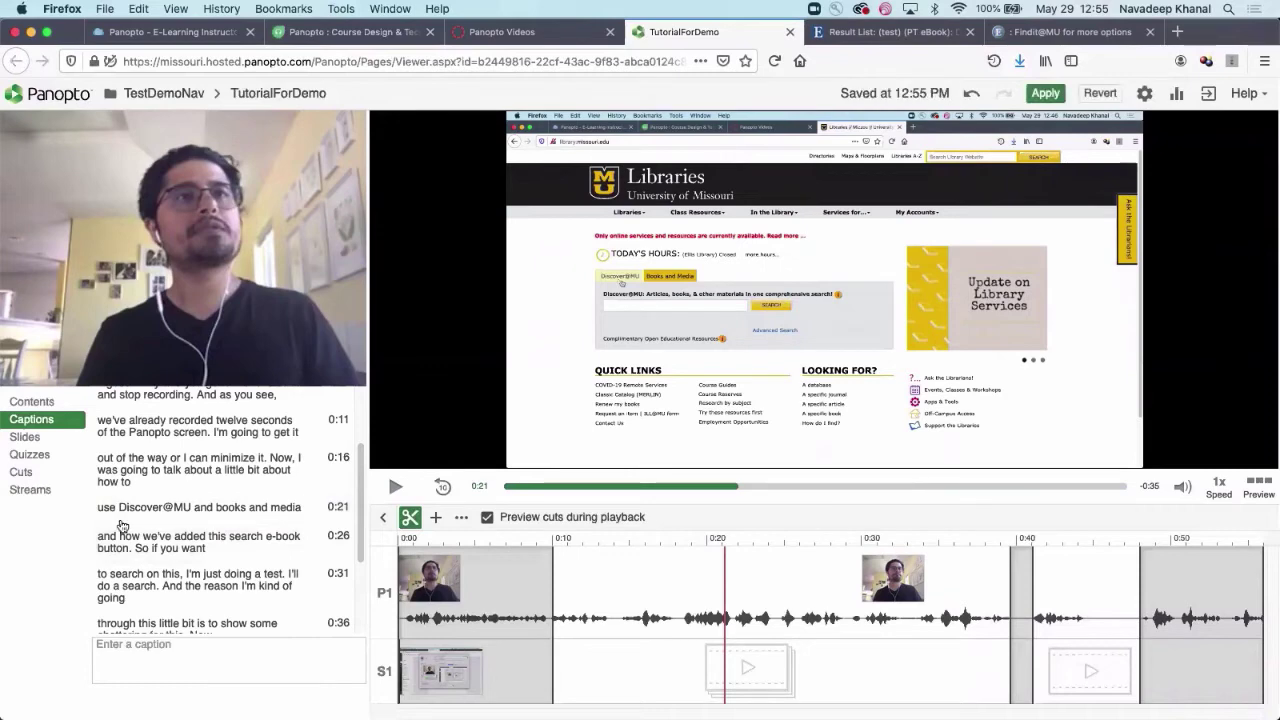
Look over the remaining captions, then apply the edits to the video and close the editor.
scroll(220, 520, "down", 3)
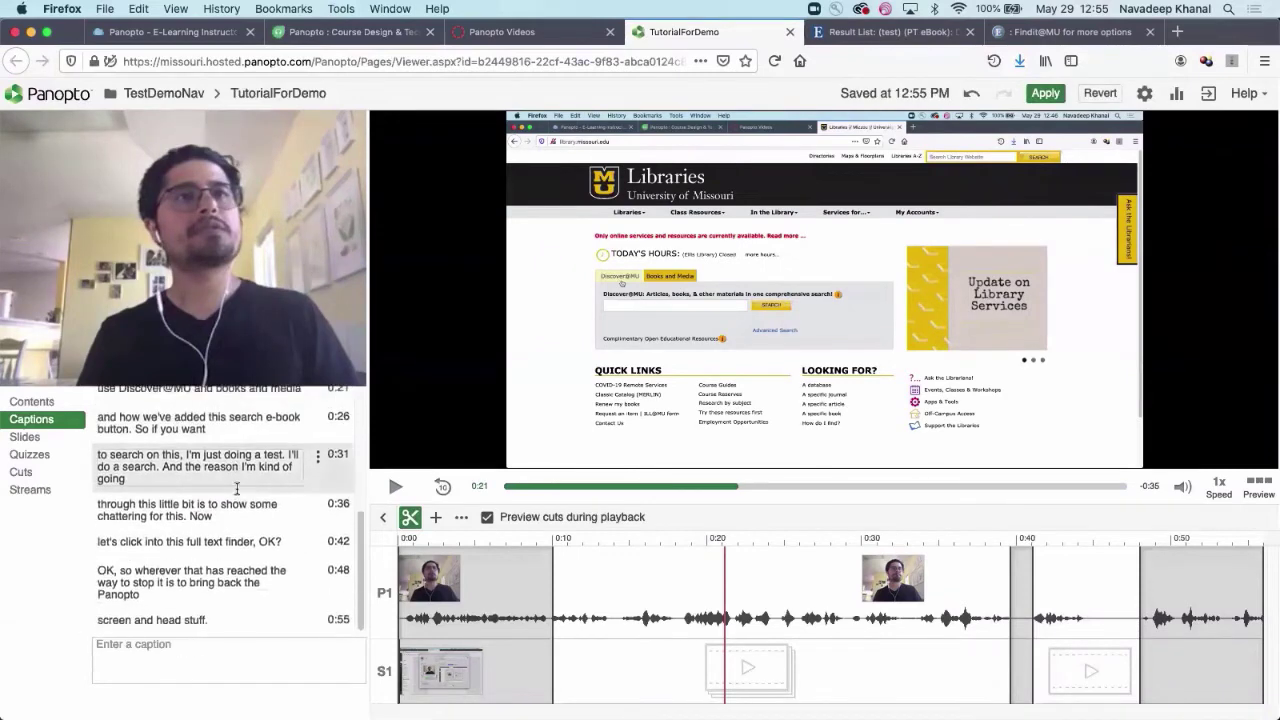
scroll(220, 520, "up", 5)
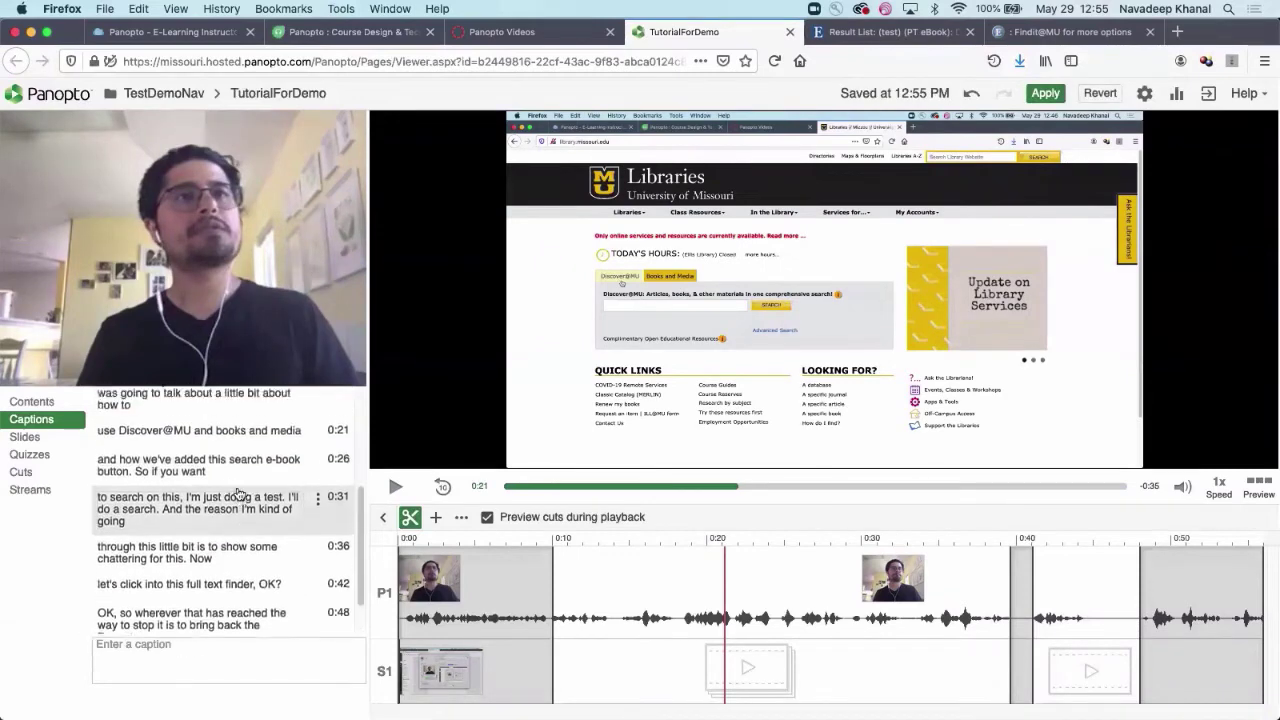
left_click(1046, 94)
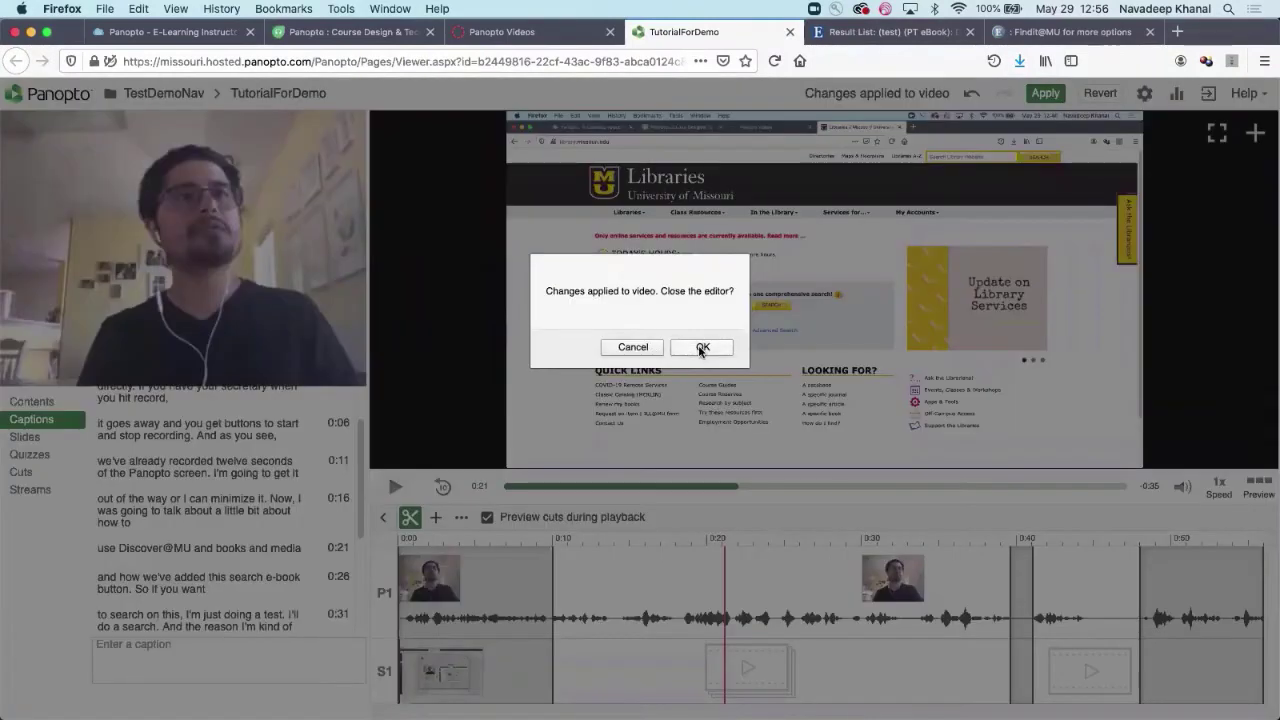
left_click(698, 345)
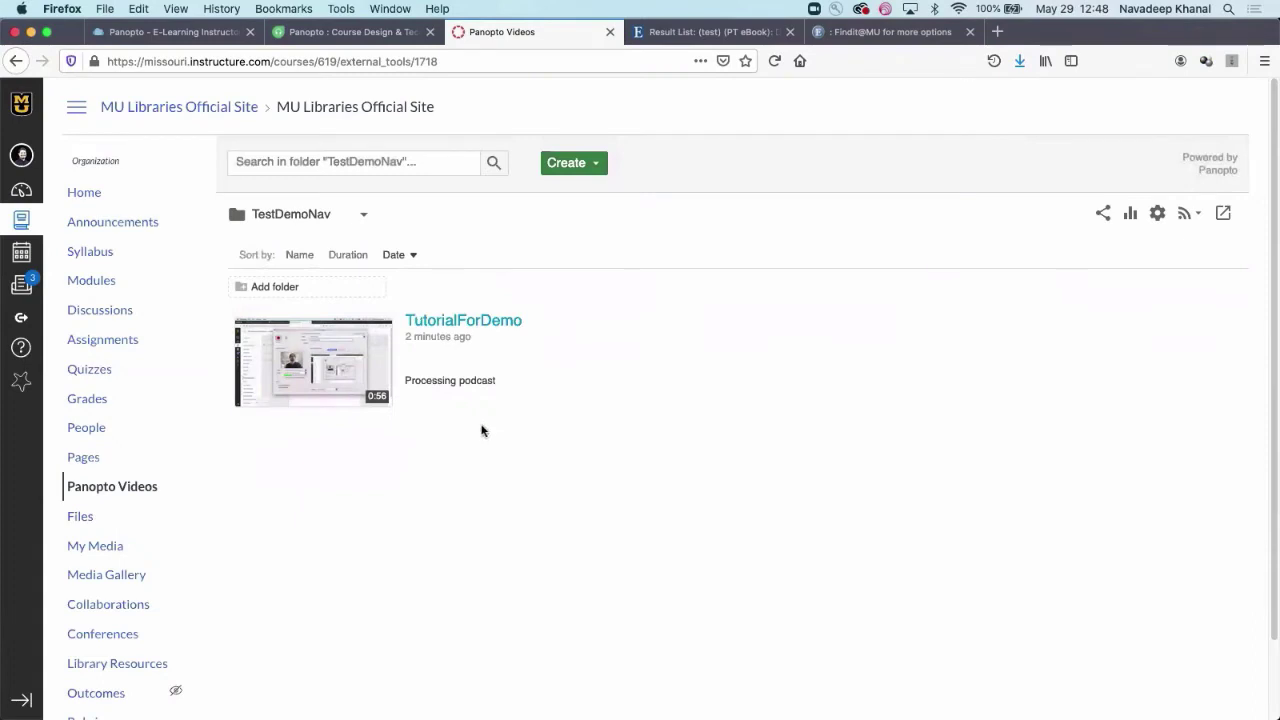
Play the edited TutorialForDemo recording up to the Gateway Quiz and submit "bottom of the page" as the answer.
mouse_move(430, 390)
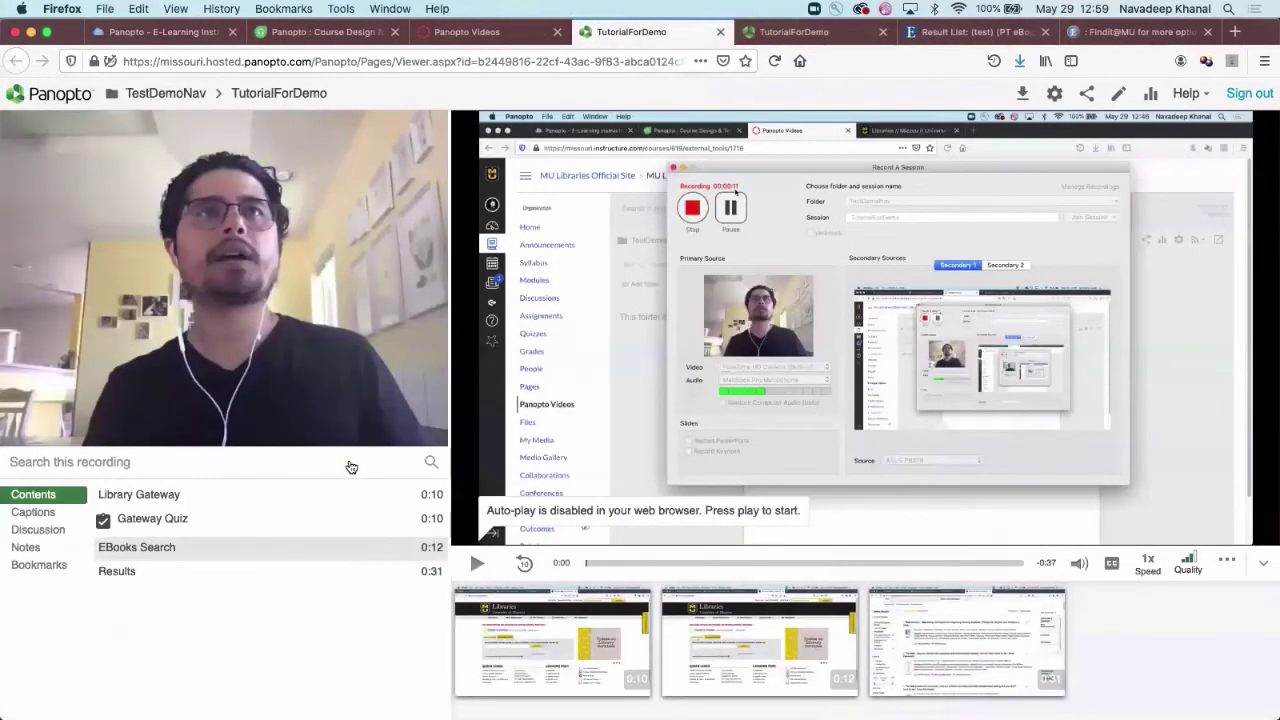
left_click(477, 564)
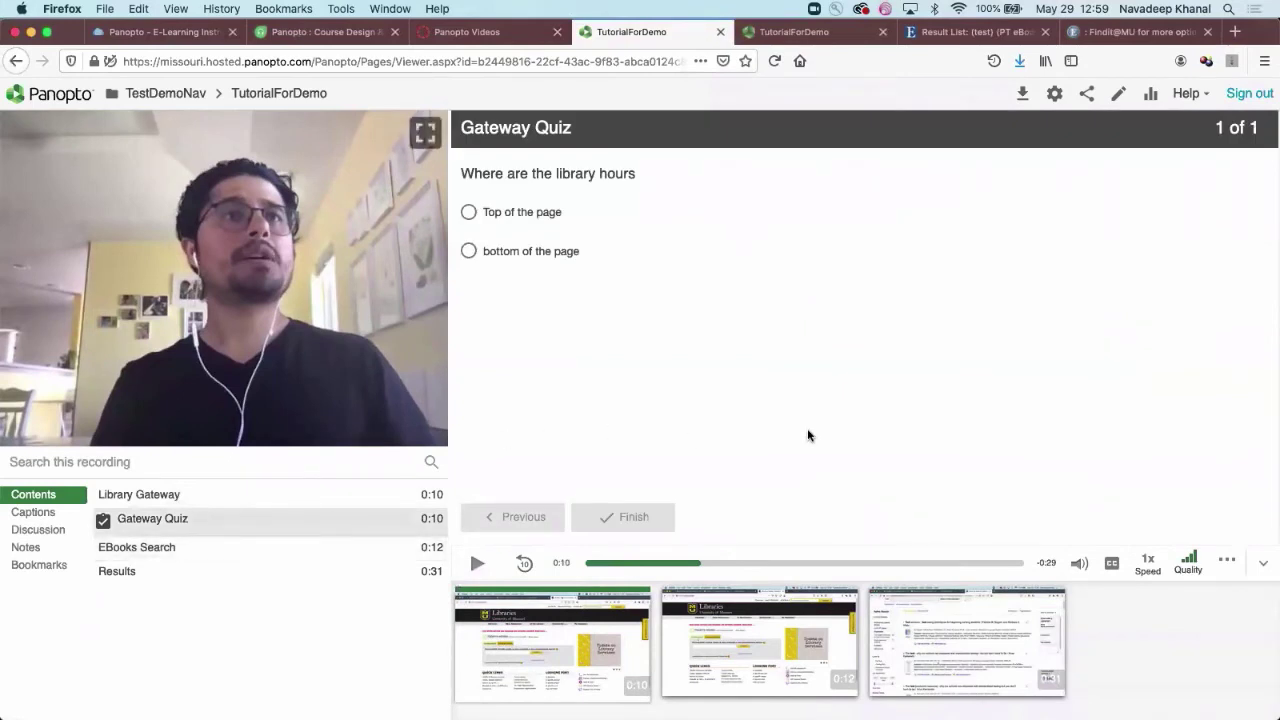
left_click(468, 251)
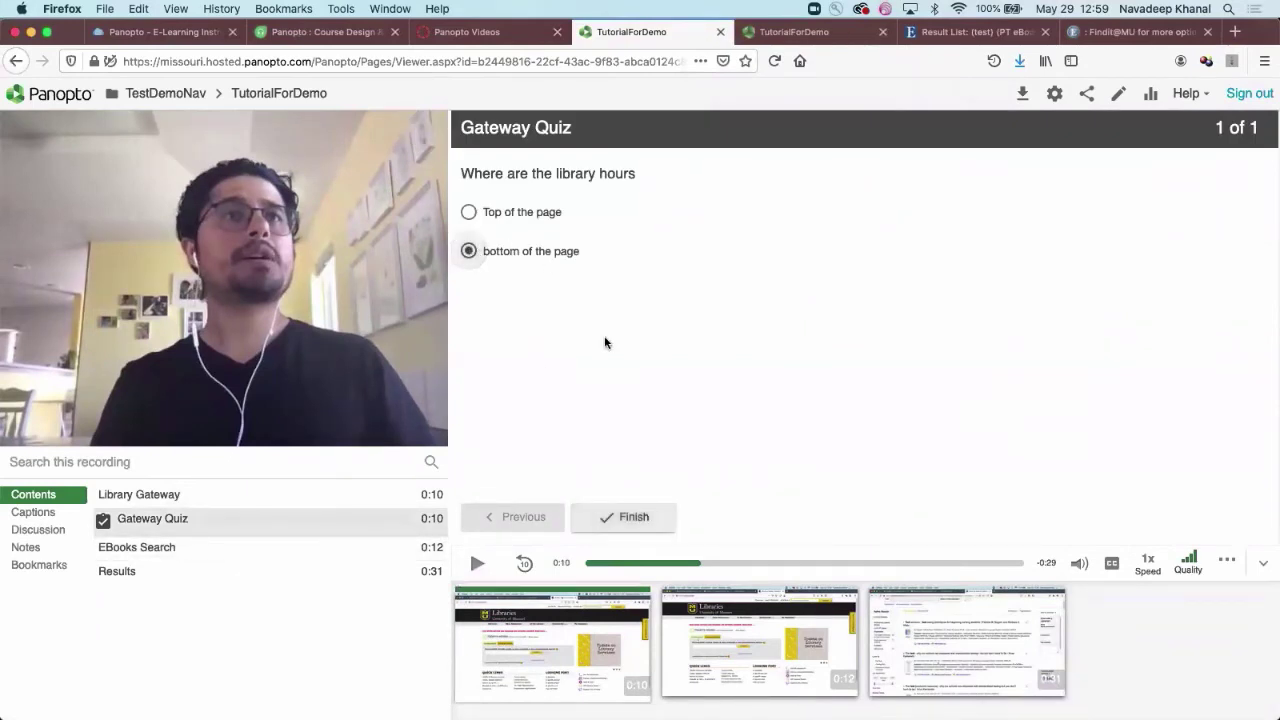
left_click(630, 517)
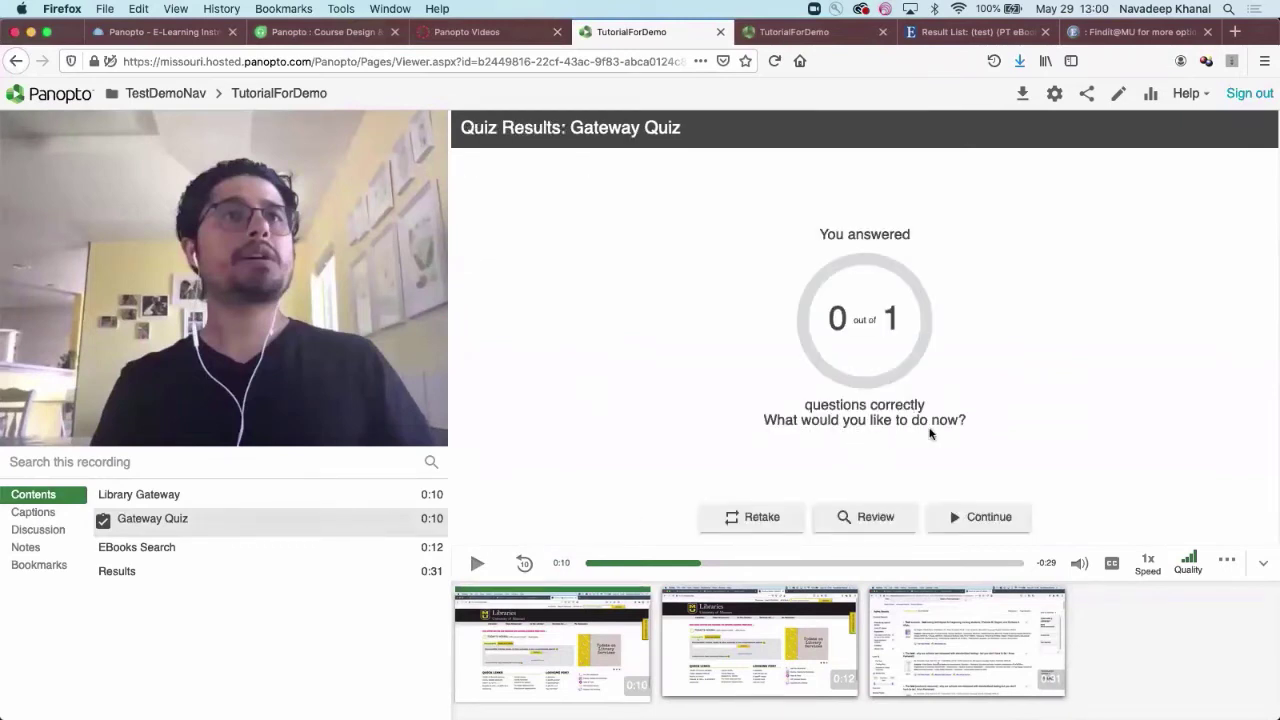
Retake the Gateway Quiz and submit "Top of the page" as the answer.
left_click(762, 518)
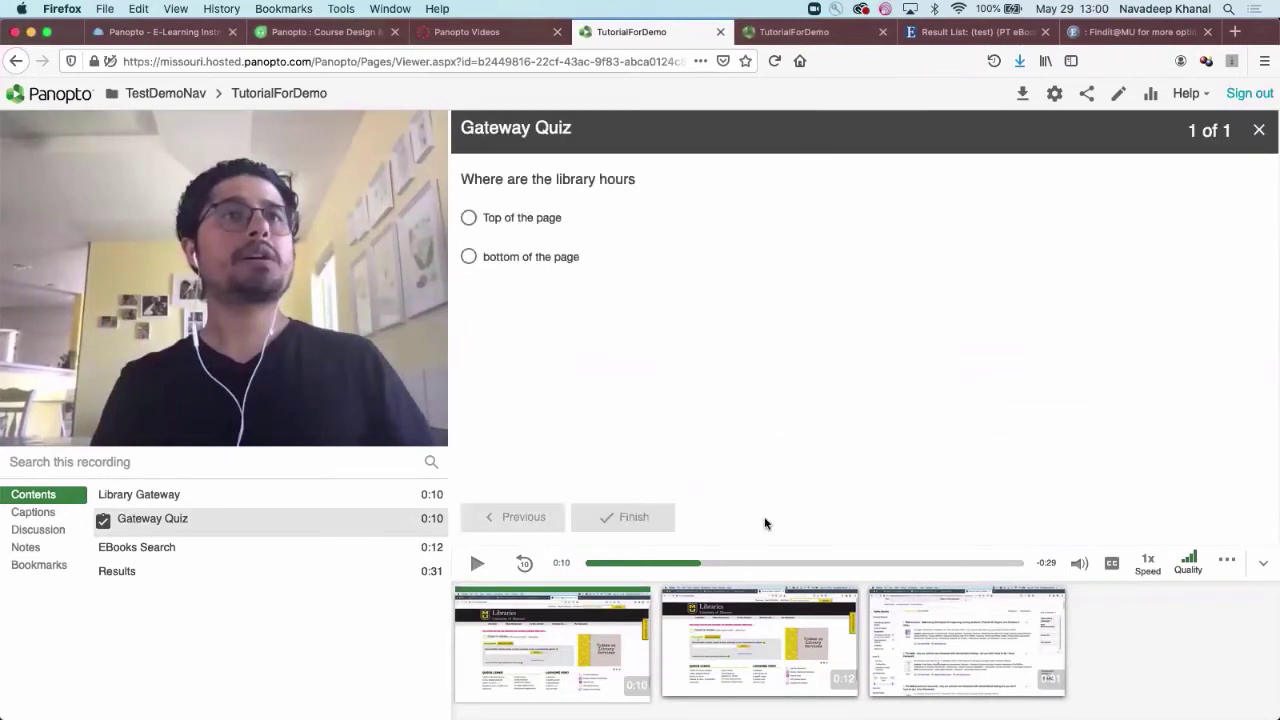
left_click(505, 219)
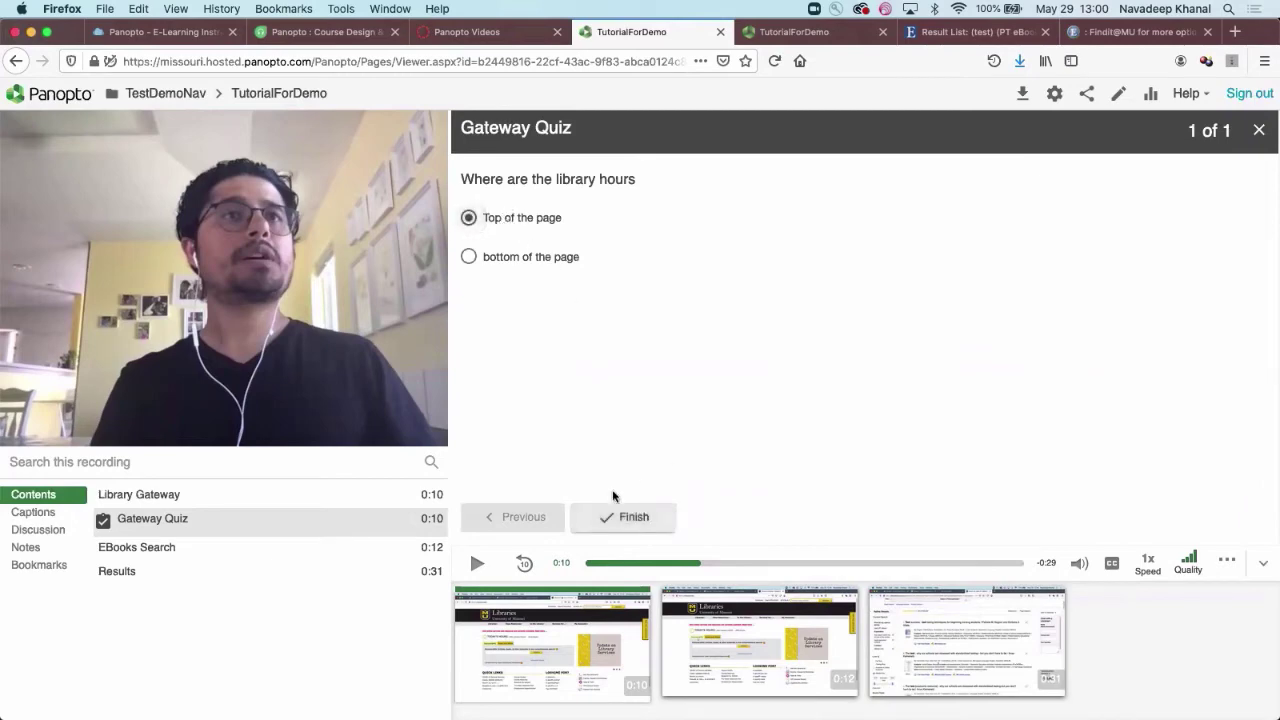
left_click(621, 517)
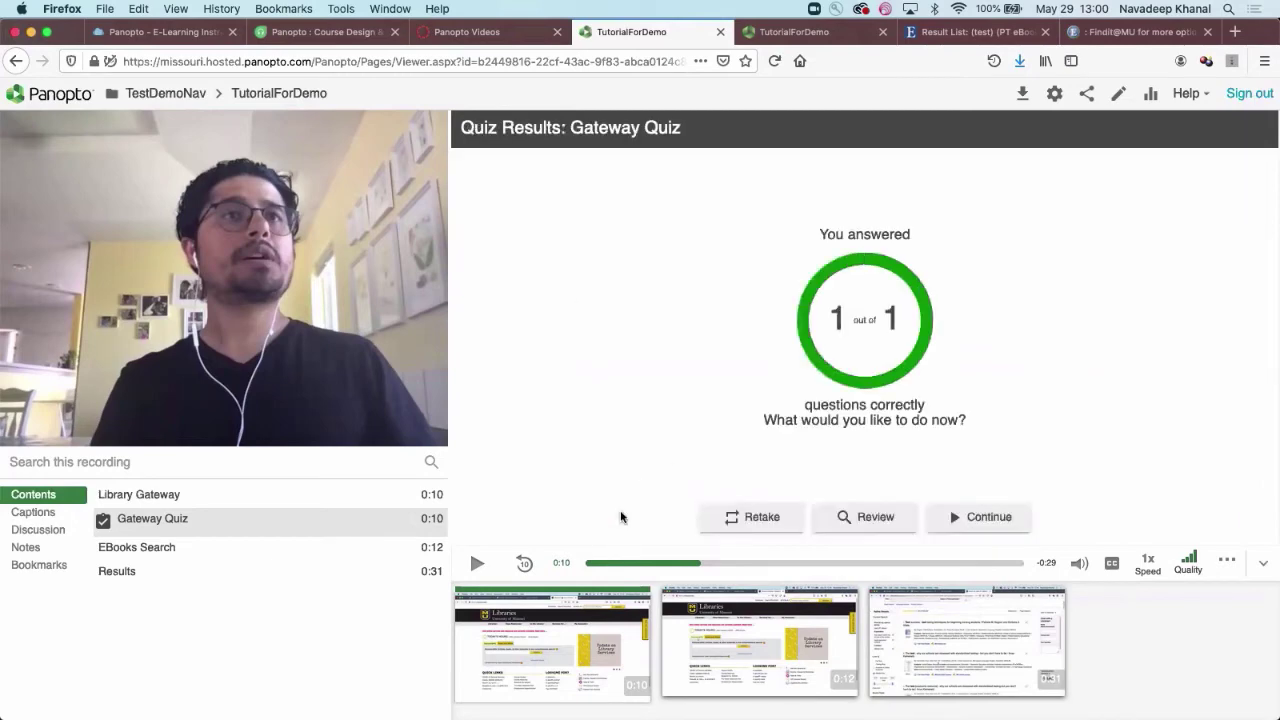
Review the quiz answer and its explanation, then resume playback and jump to the Results contents entry.
left_click(871, 519)
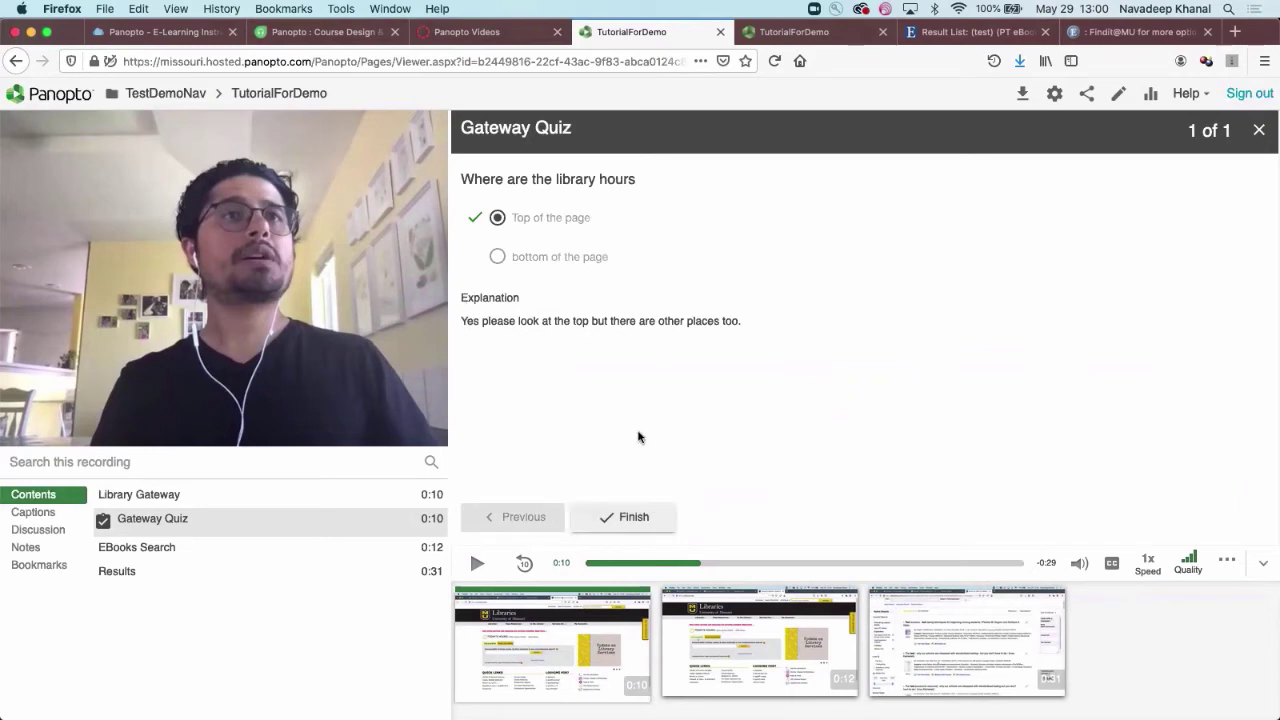
left_click(641, 517)
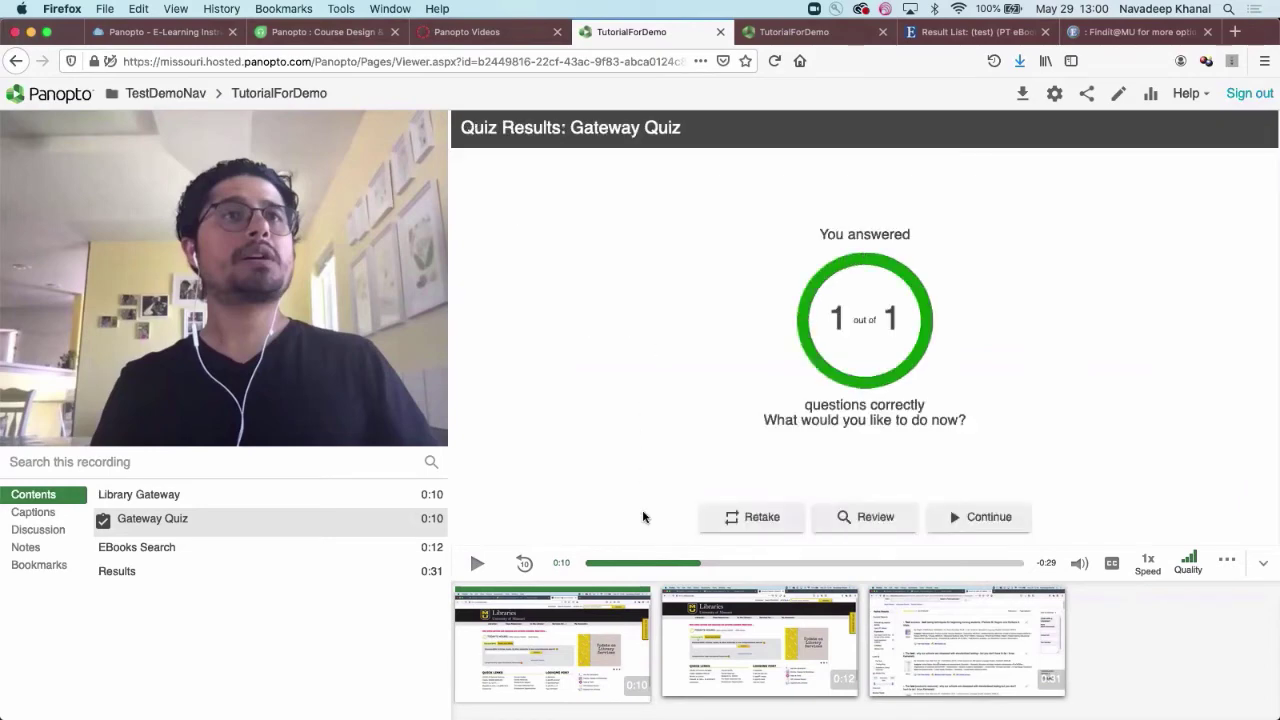
left_click(1003, 518)
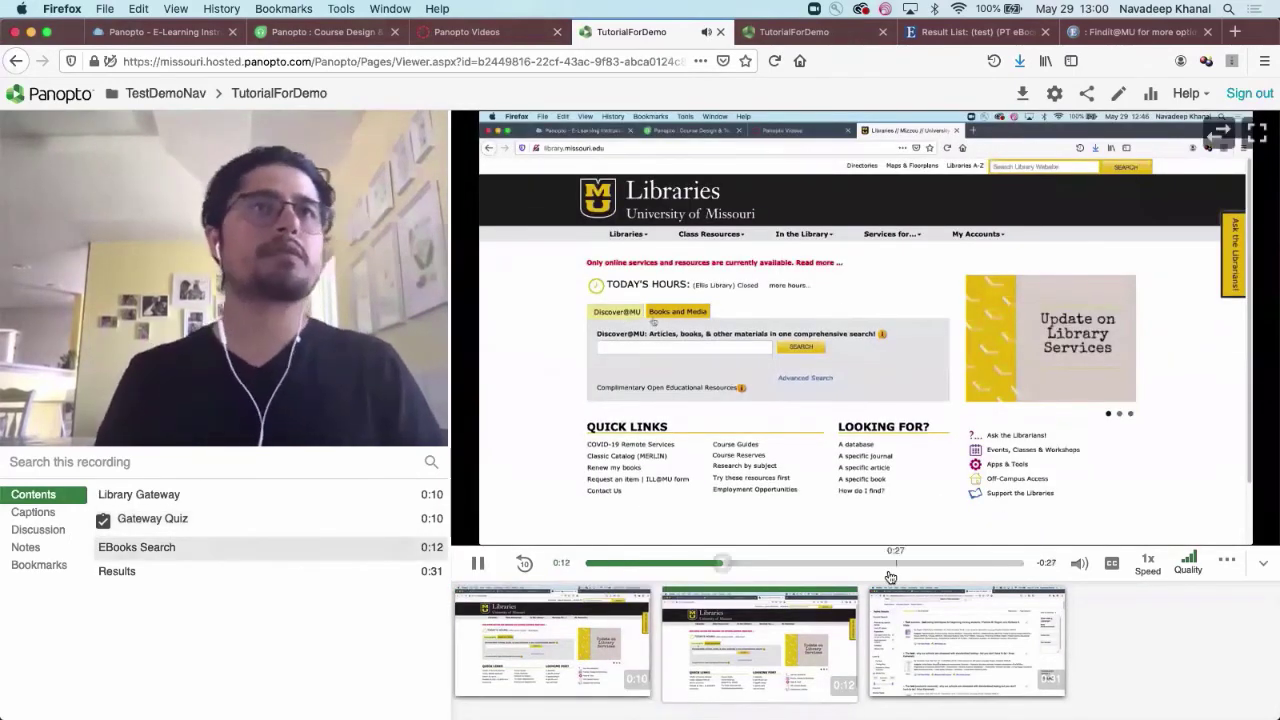
left_click(128, 572)
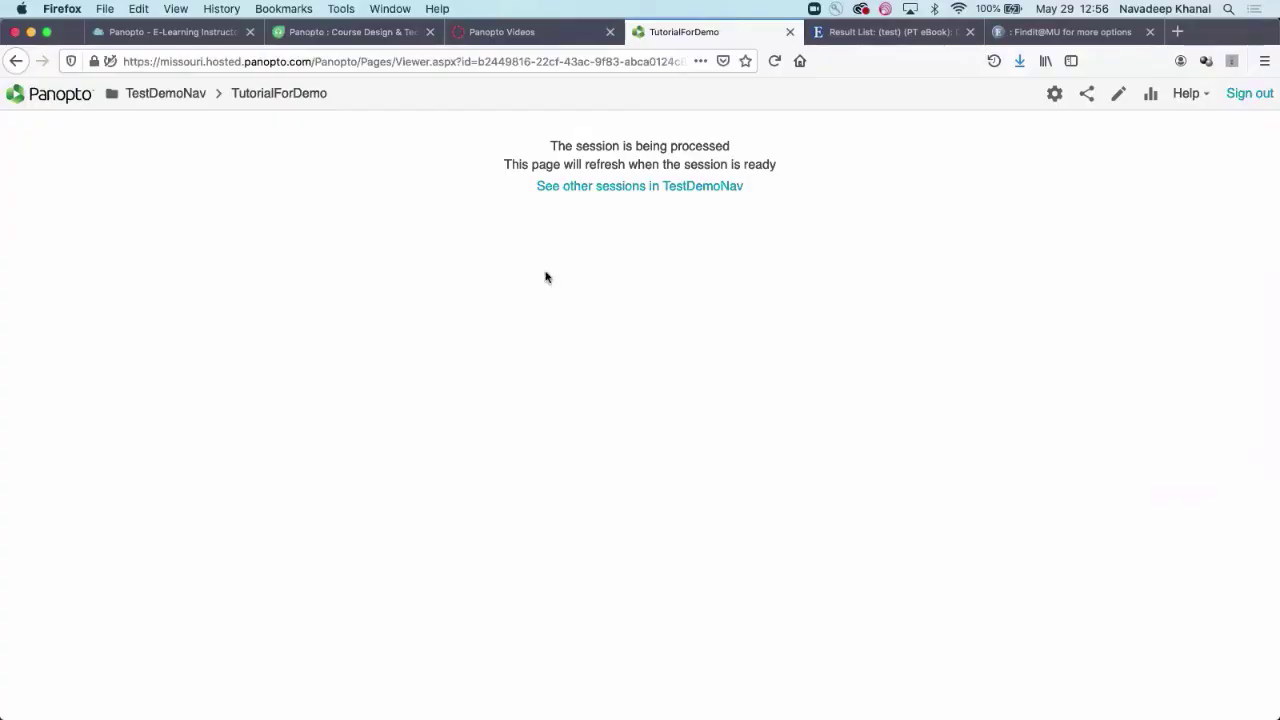
Open a new Panopto recording session from the TestDemoNav folder, name it "PPT Recording Demo2" and enable PowerPoint recording.
left_click(505, 38)
left_click(585, 163)
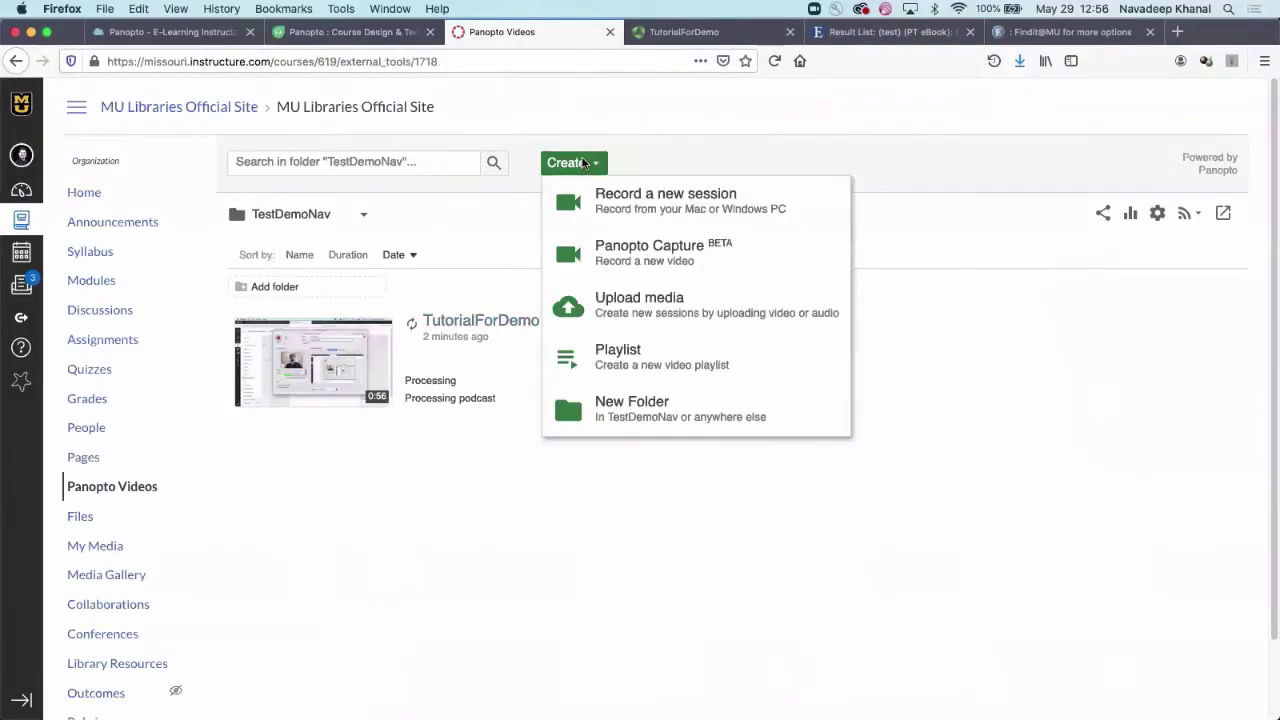
left_click(659, 203)
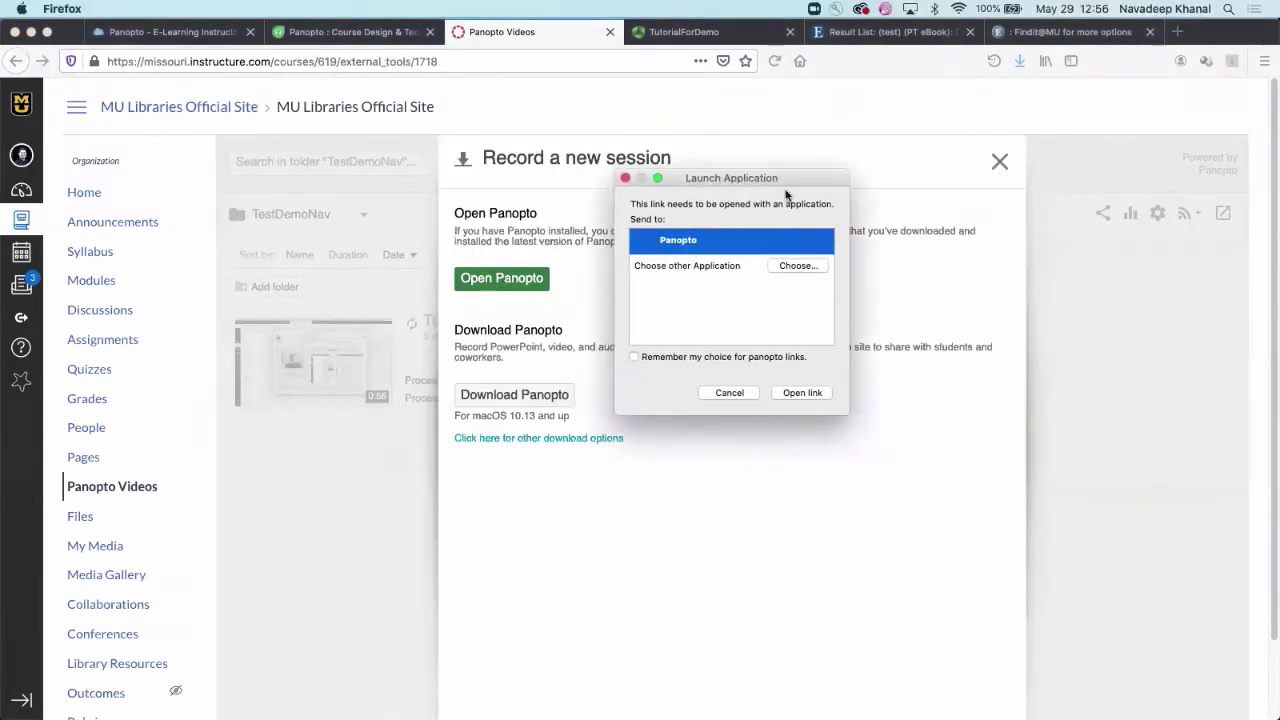
left_click(802, 392)
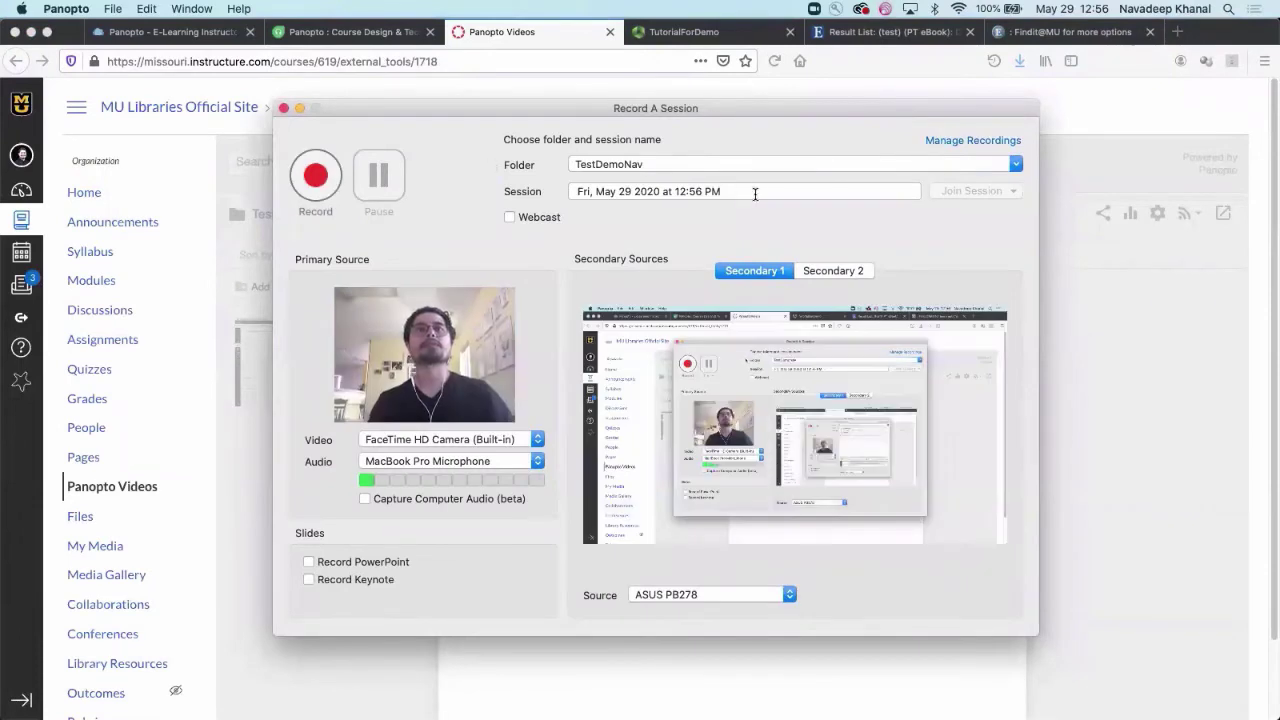
left_click(752, 191)
type("PPT Recording Demo2")
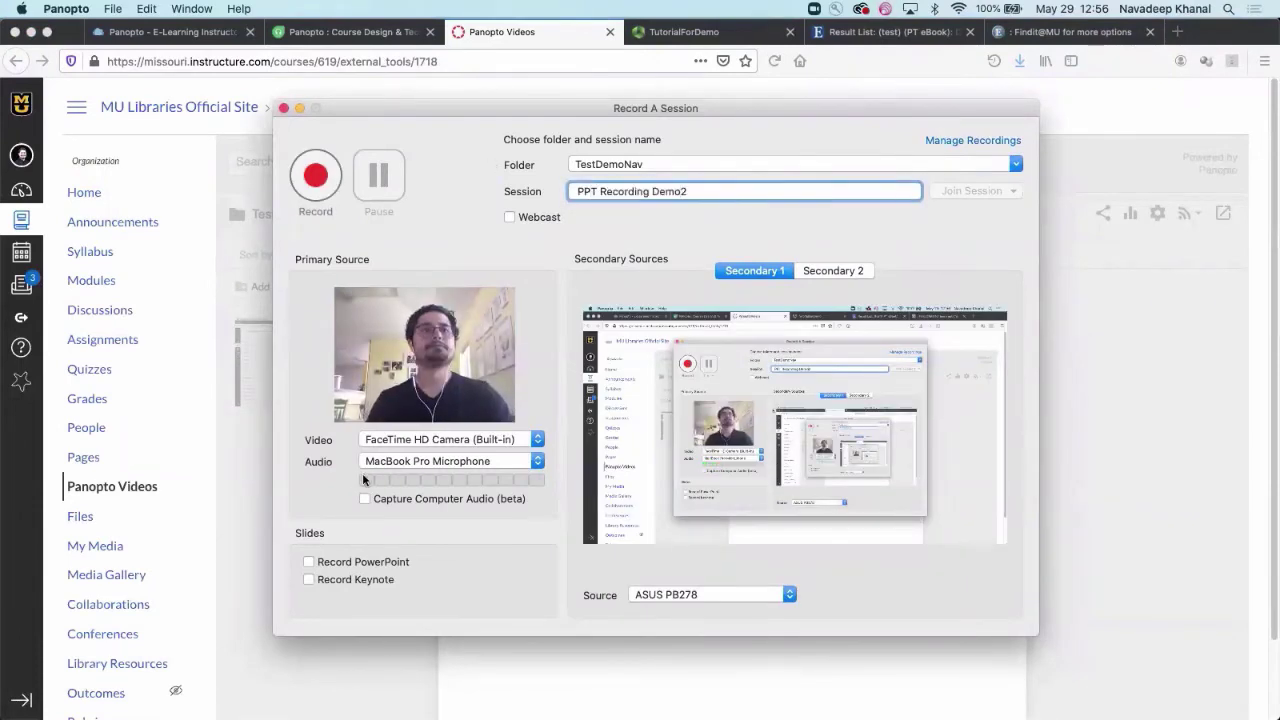
left_click(308, 563)
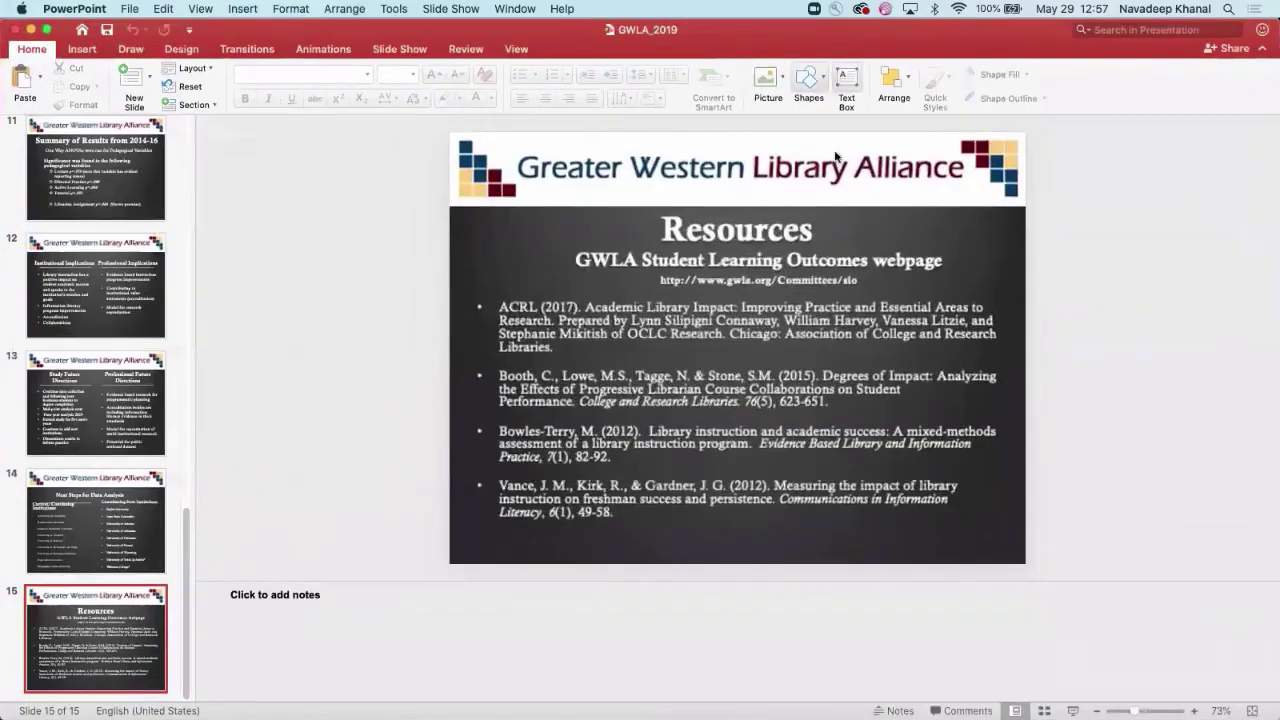
Minimize the Firefox window and bring the Panopto recorder in front of the GWLA_2019 presentation.
key("ctrl+Up")
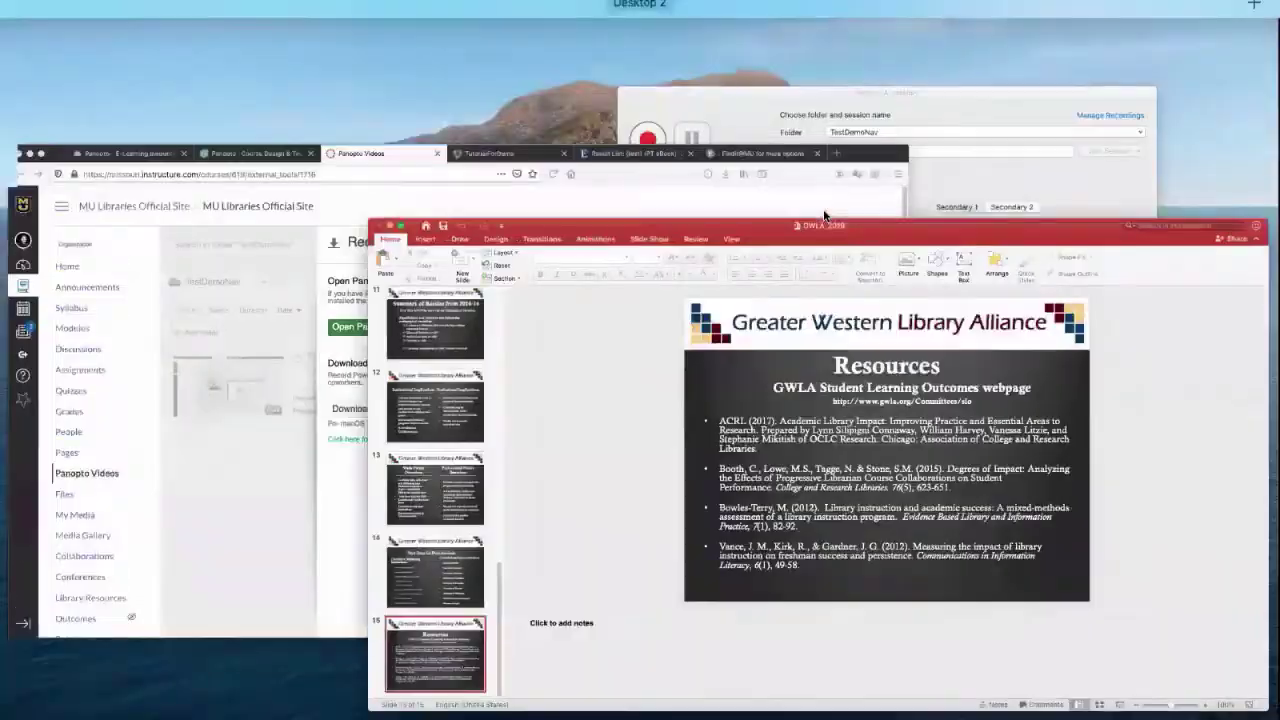
left_click(375, 243)
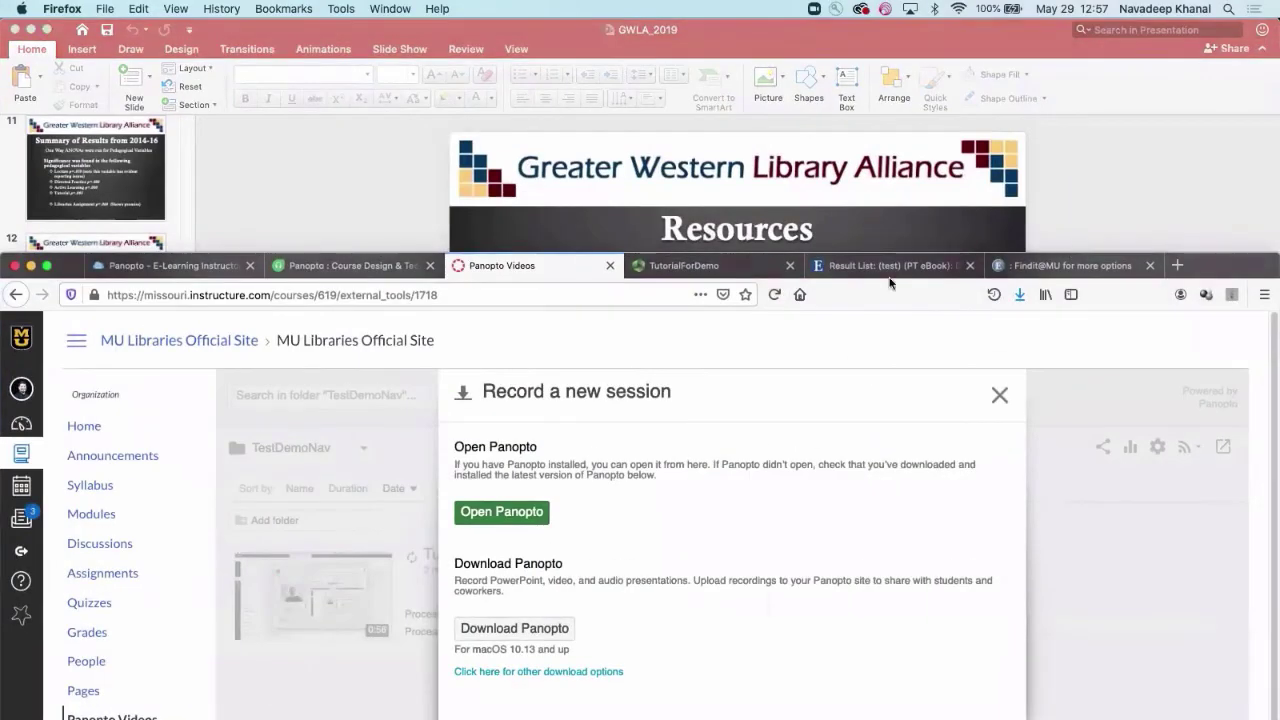
left_click(31, 266)
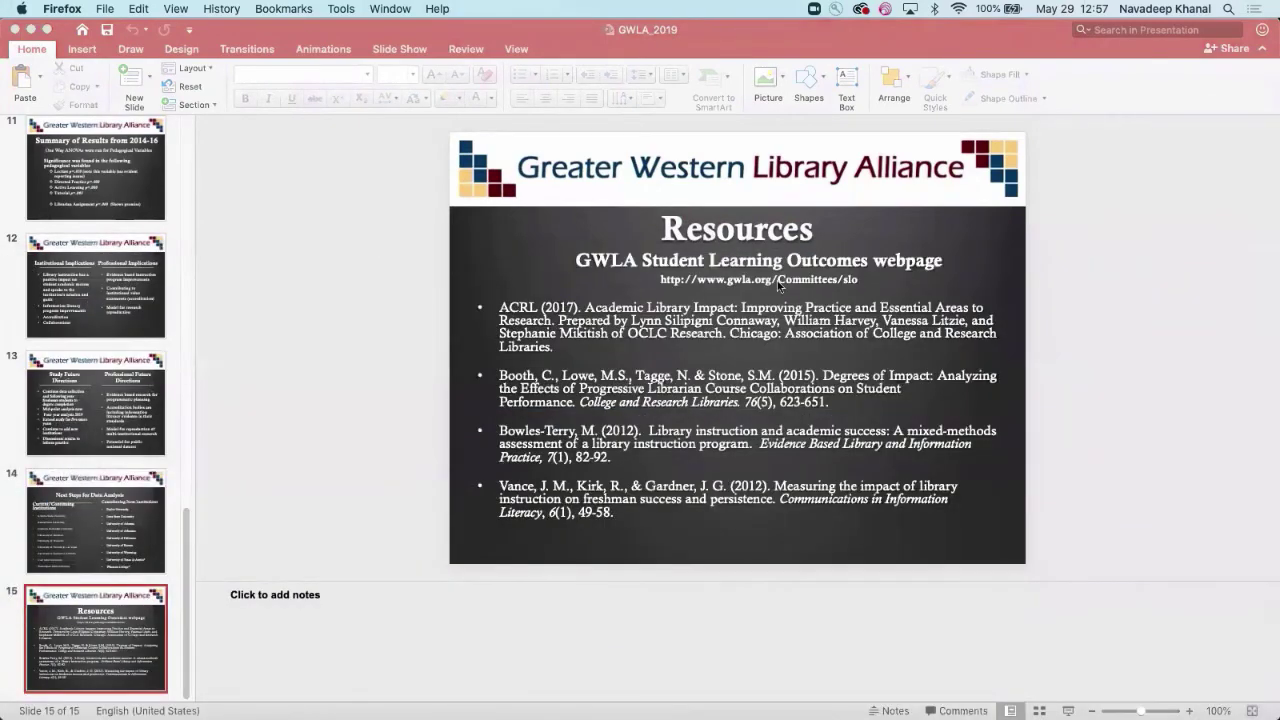
key("ctrl+Up")
left_click(1159, 228)
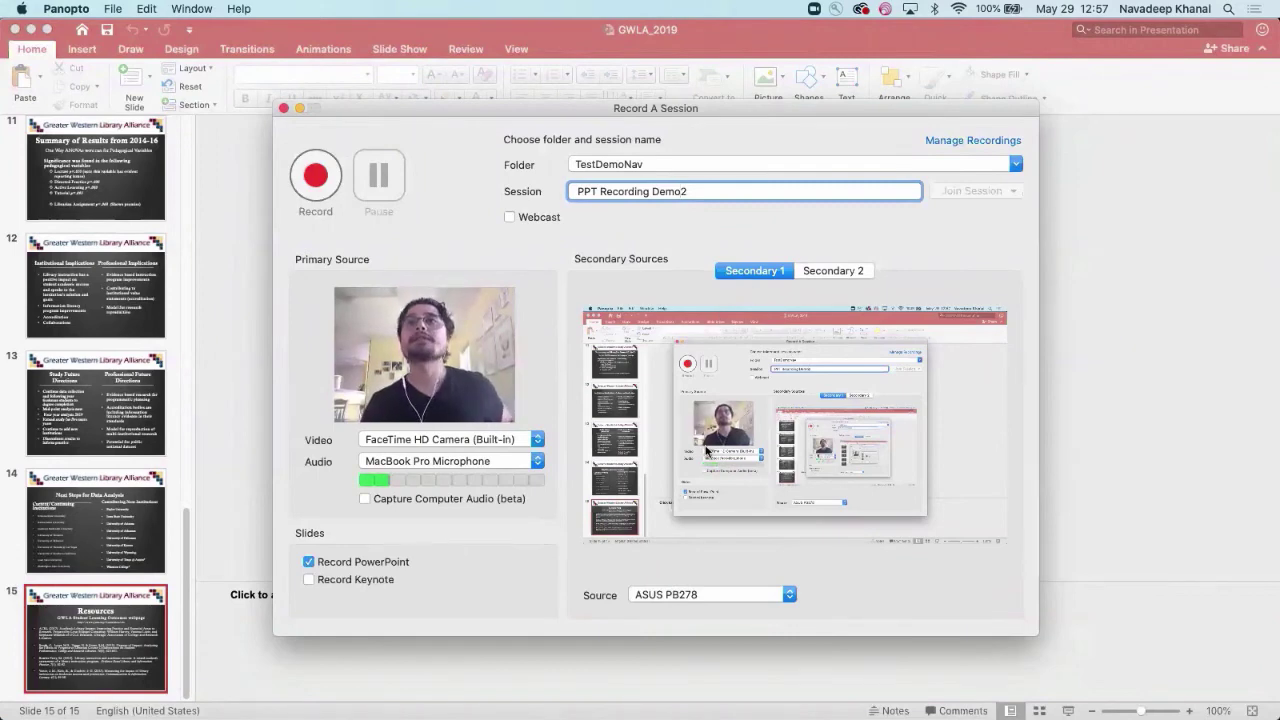
Start recording the session and run the GWLA_2019 presentation in PowerPoint as a slide show.
left_click(327, 167)
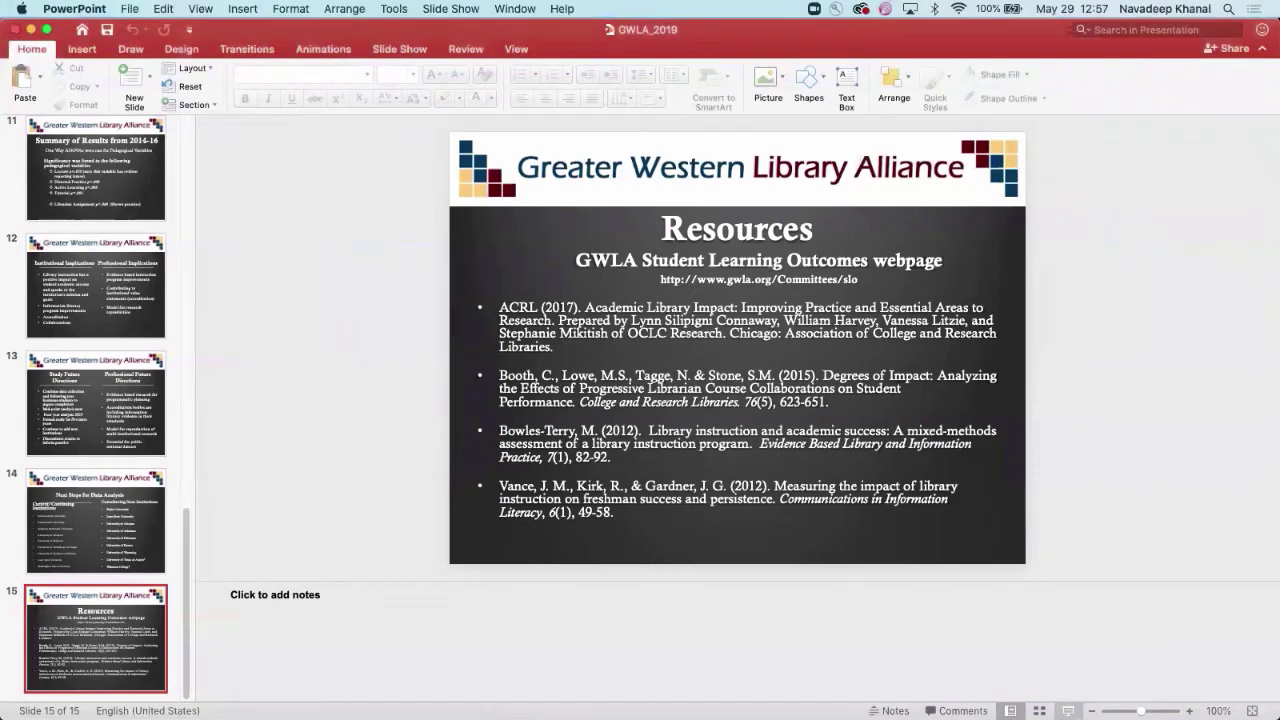
left_click(1068, 710)
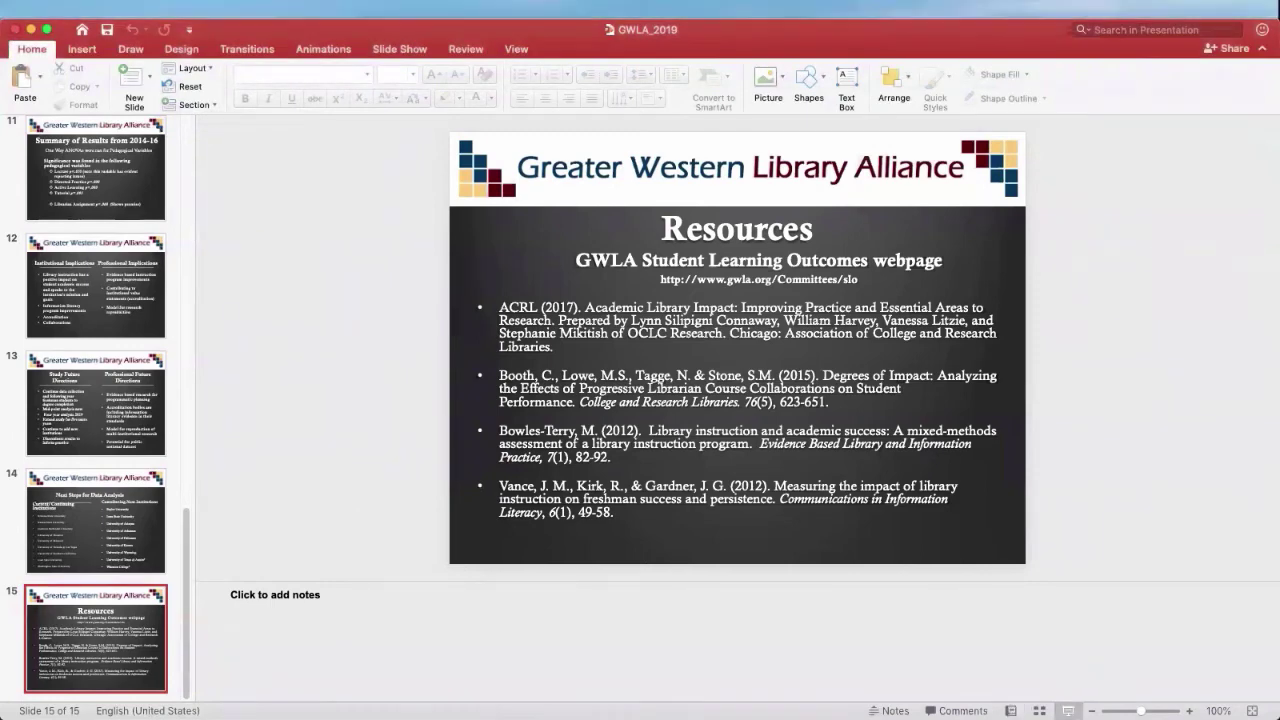